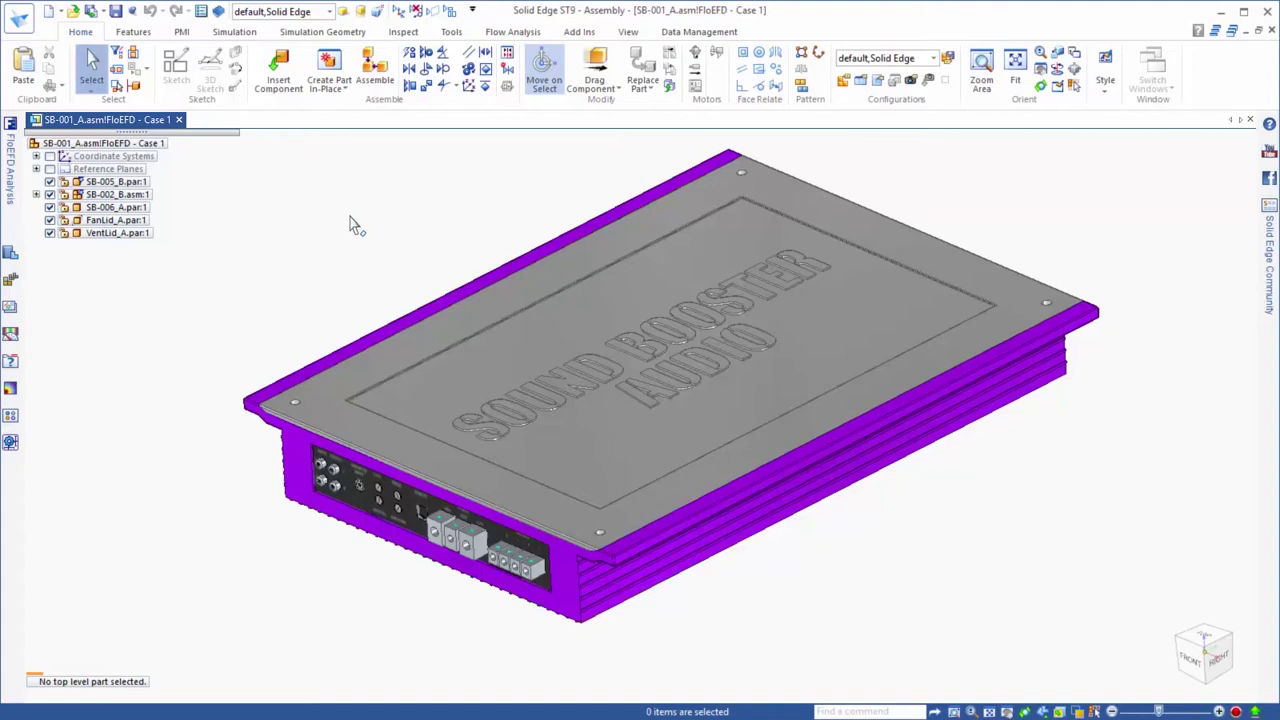
Dock the FloEFD Analysis panel open and hide the SB-006_A lid to expose the circuit board
left_click(512, 31)
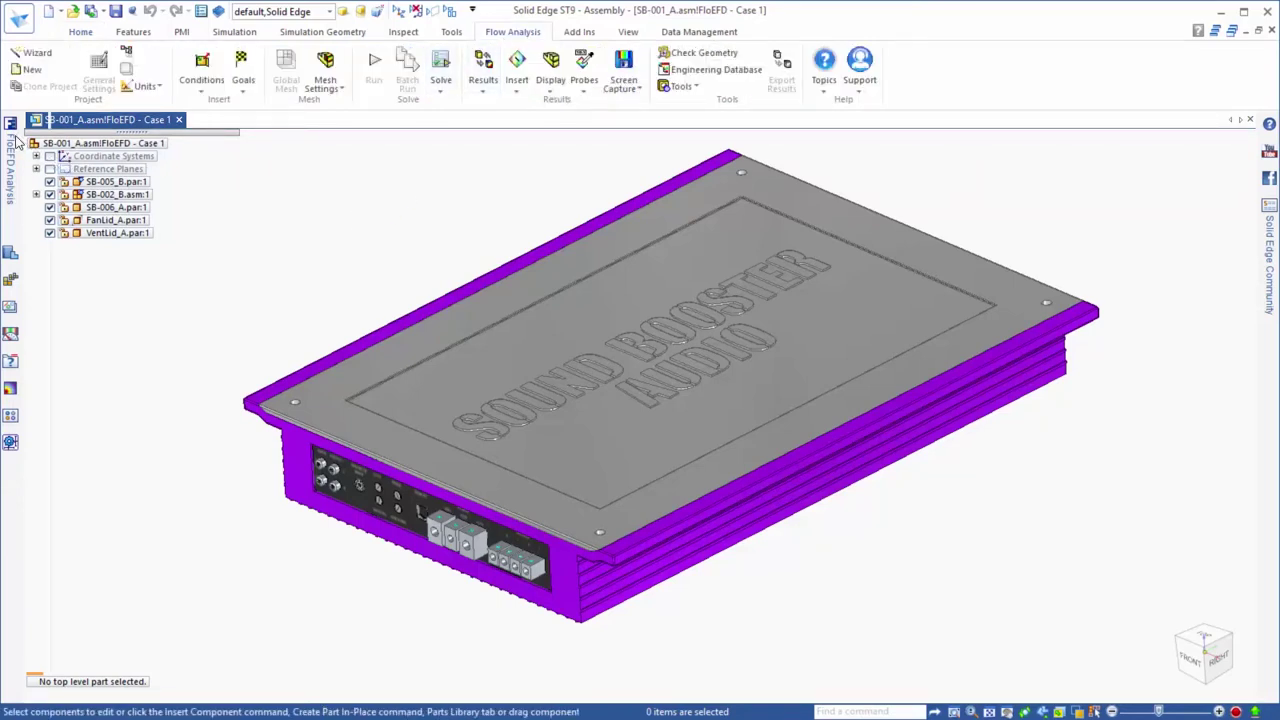
left_click(218, 118)
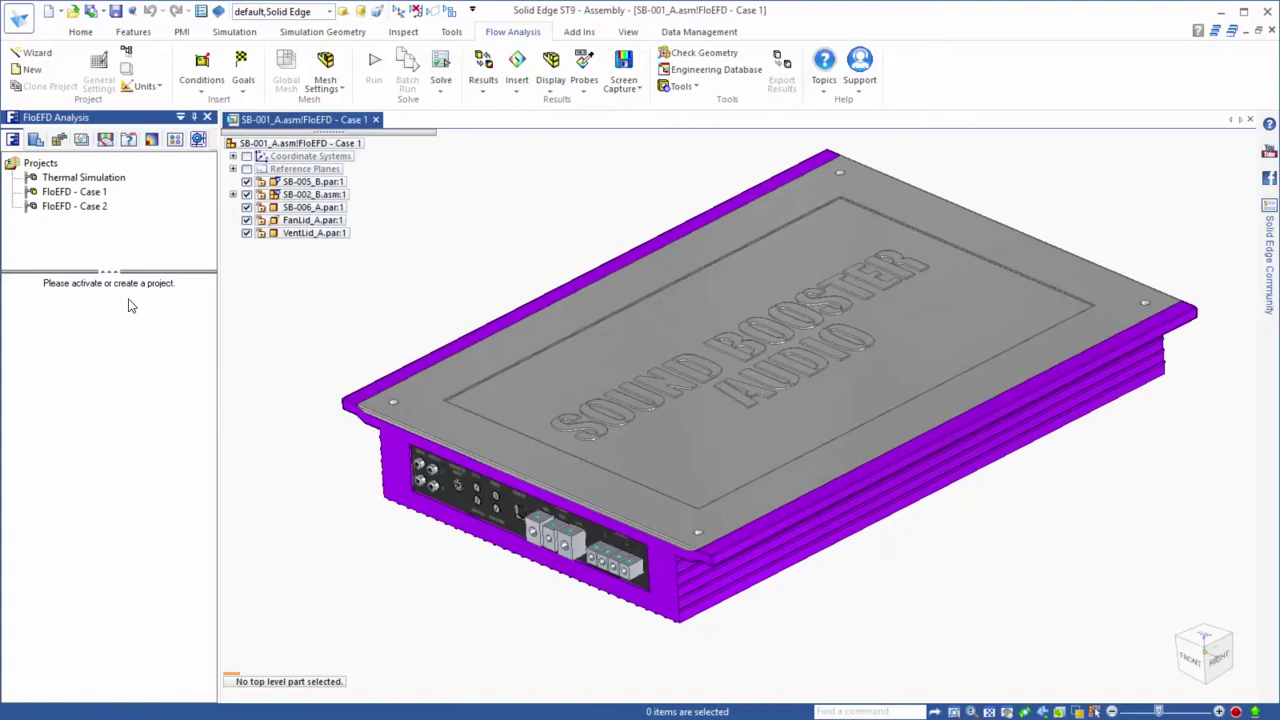
left_click(246, 207)
scroll(424, 333, "up", 3)
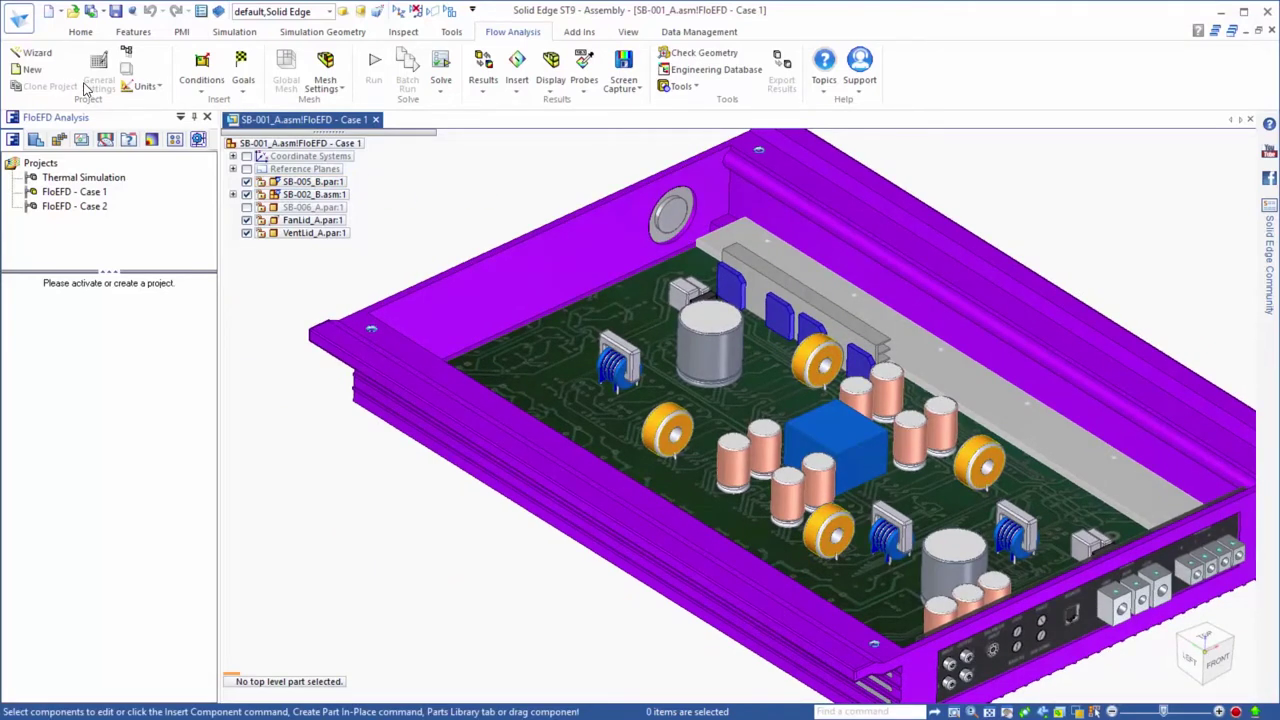
Start the project wizard and name the new project Case 1
left_click(38, 55)
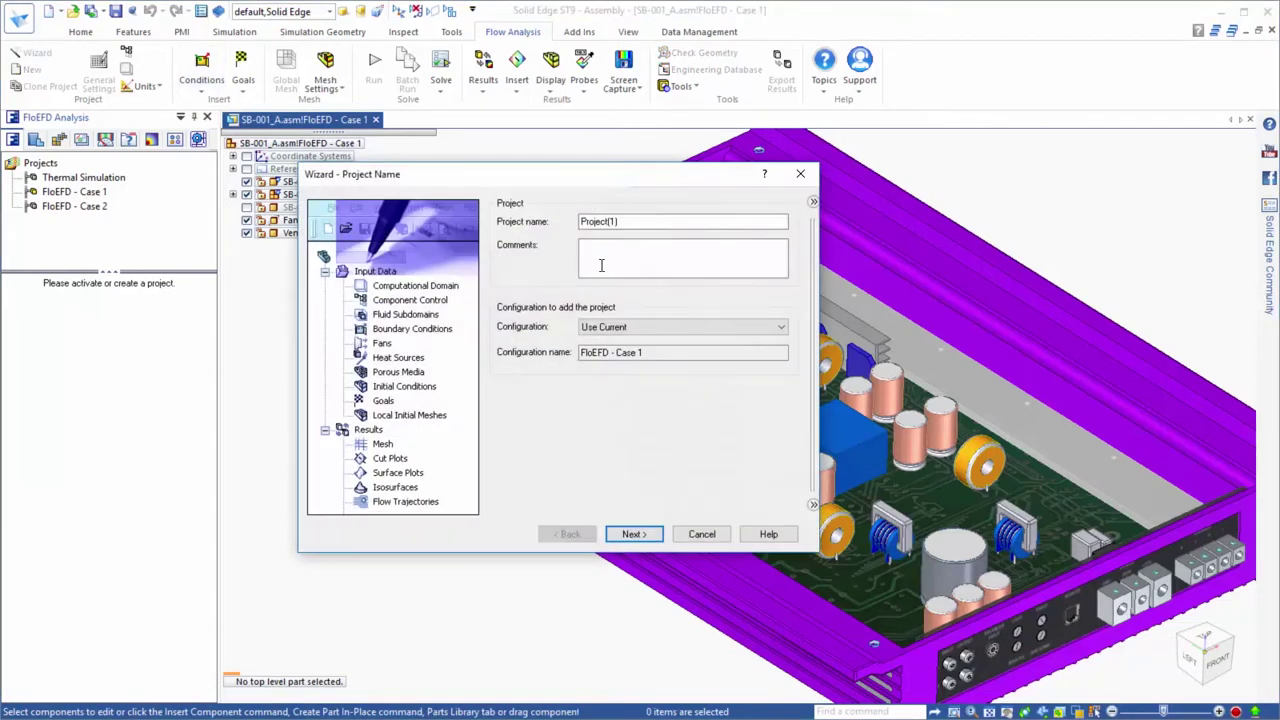
left_click(813, 201)
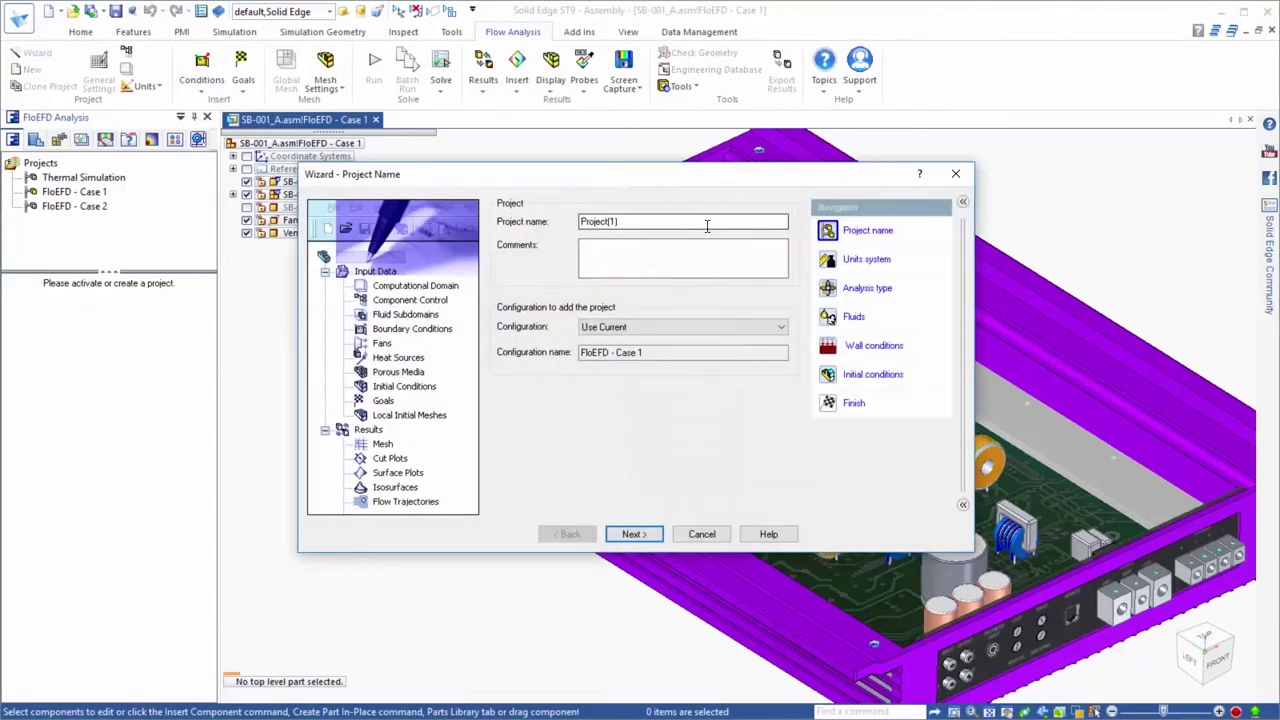
double_click(604, 221)
type("Case 1")
left_click(633, 535)
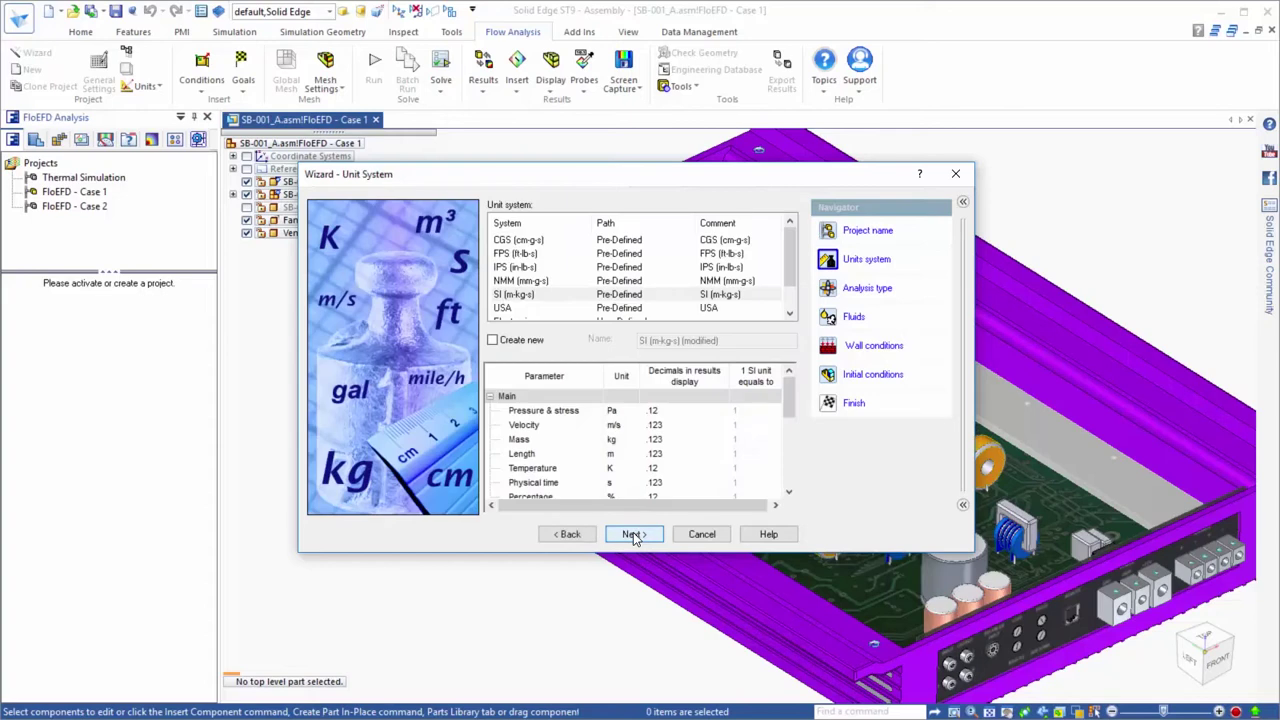
Choose the Electronics unit system and enable heat conduction in solids
scroll(789, 265, "down", 1)
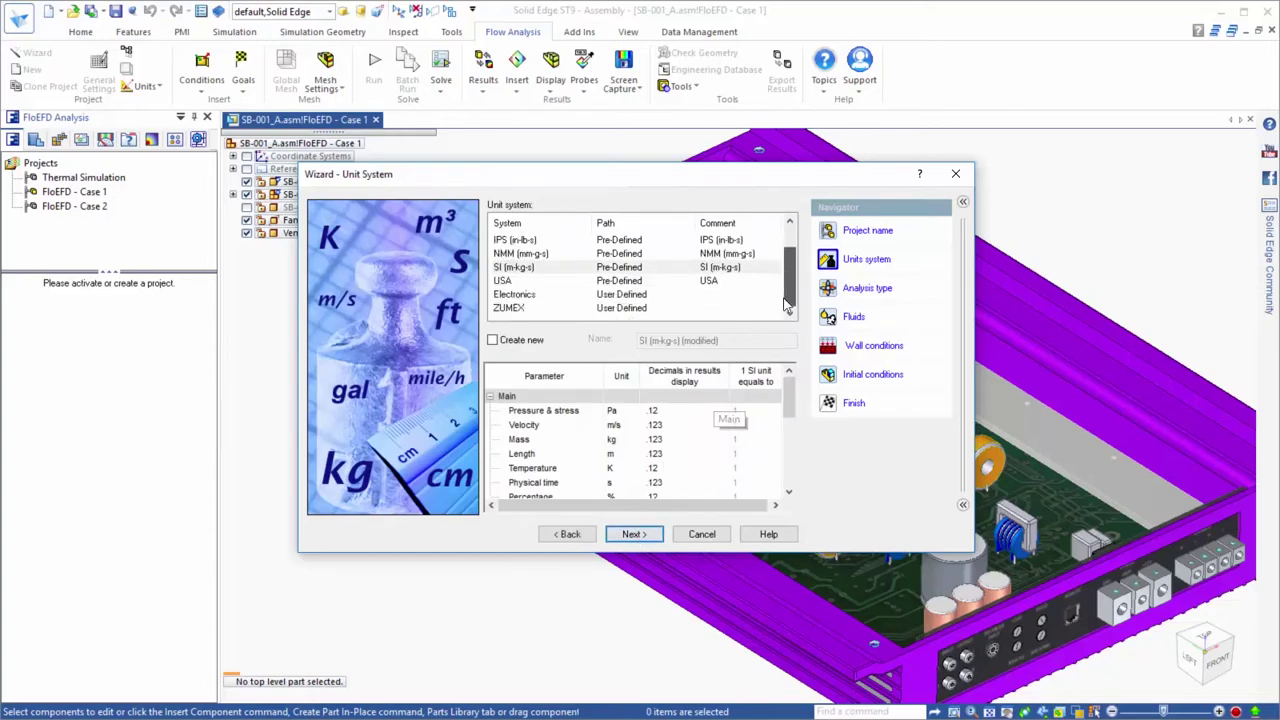
left_click(508, 296)
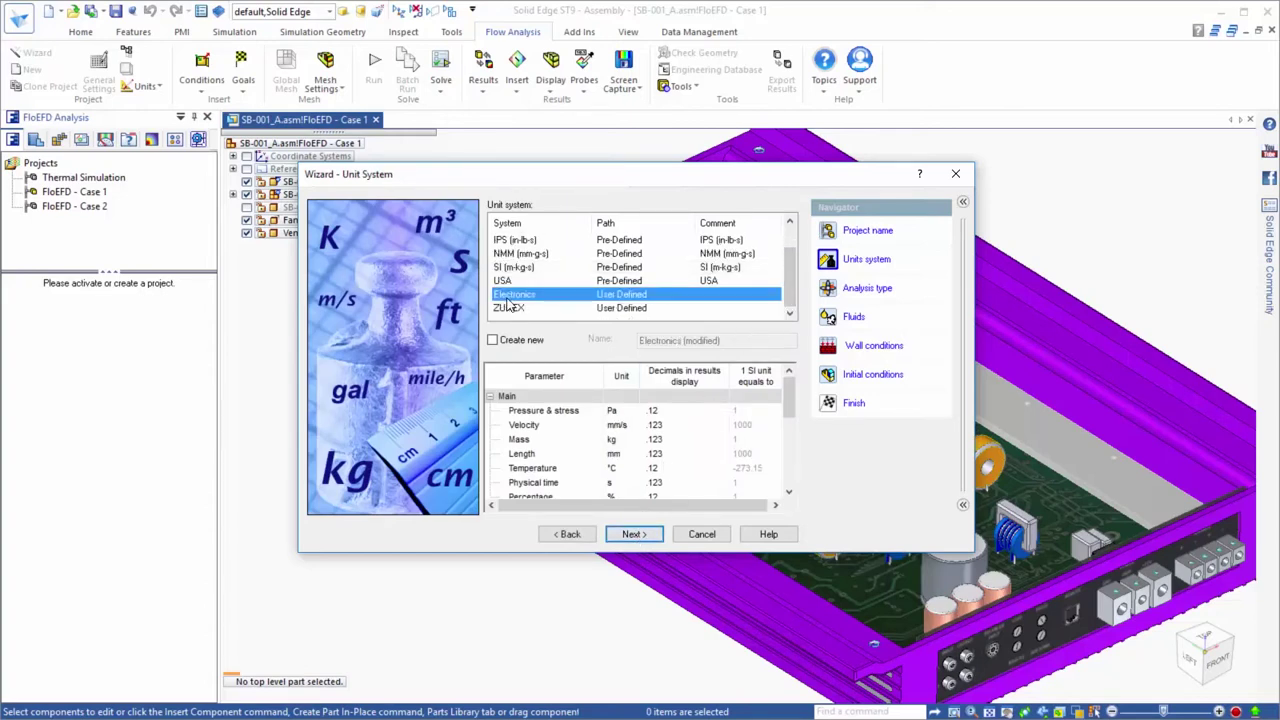
left_click(637, 535)
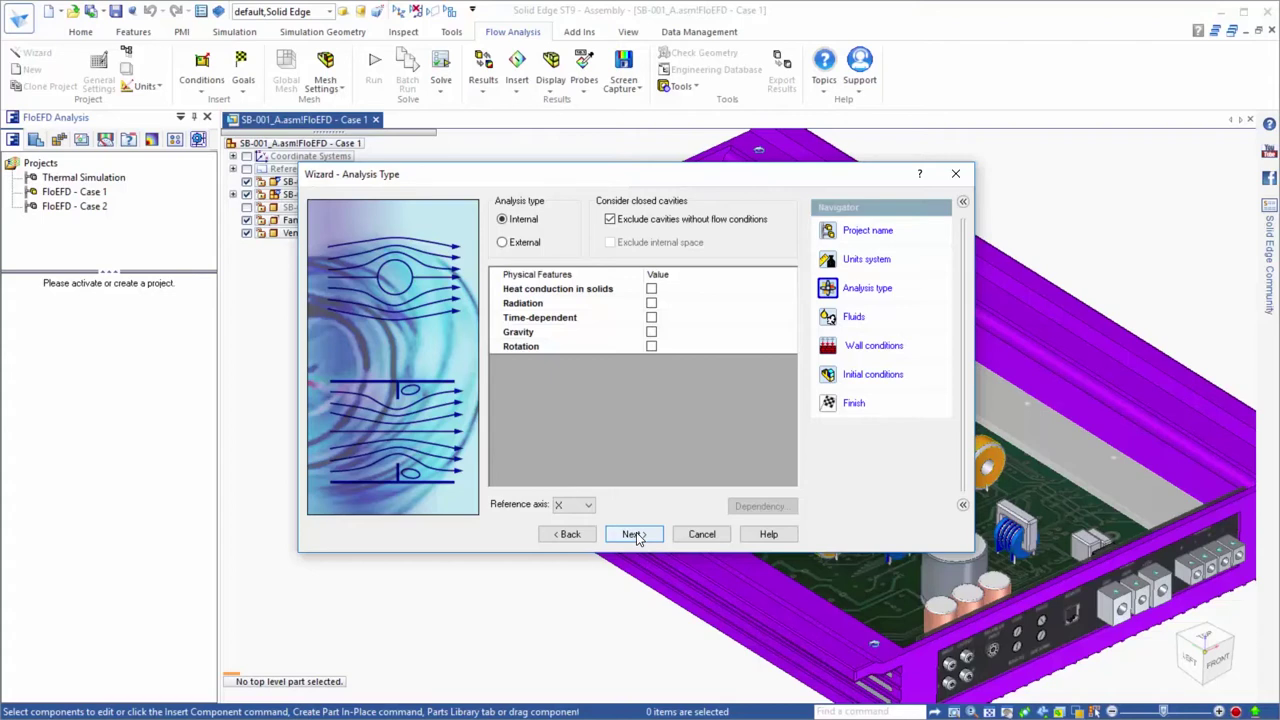
left_click(651, 290)
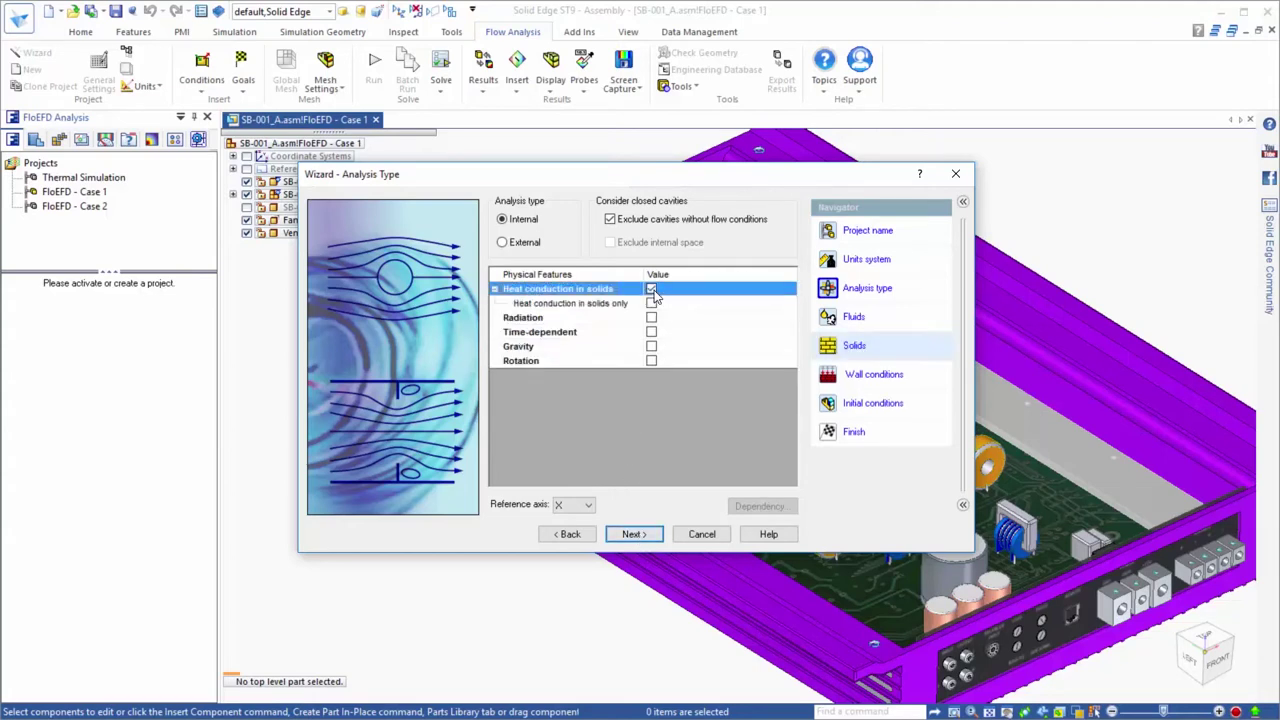
Make Air the project fluid and Aluminum the default solid
left_click(628, 536)
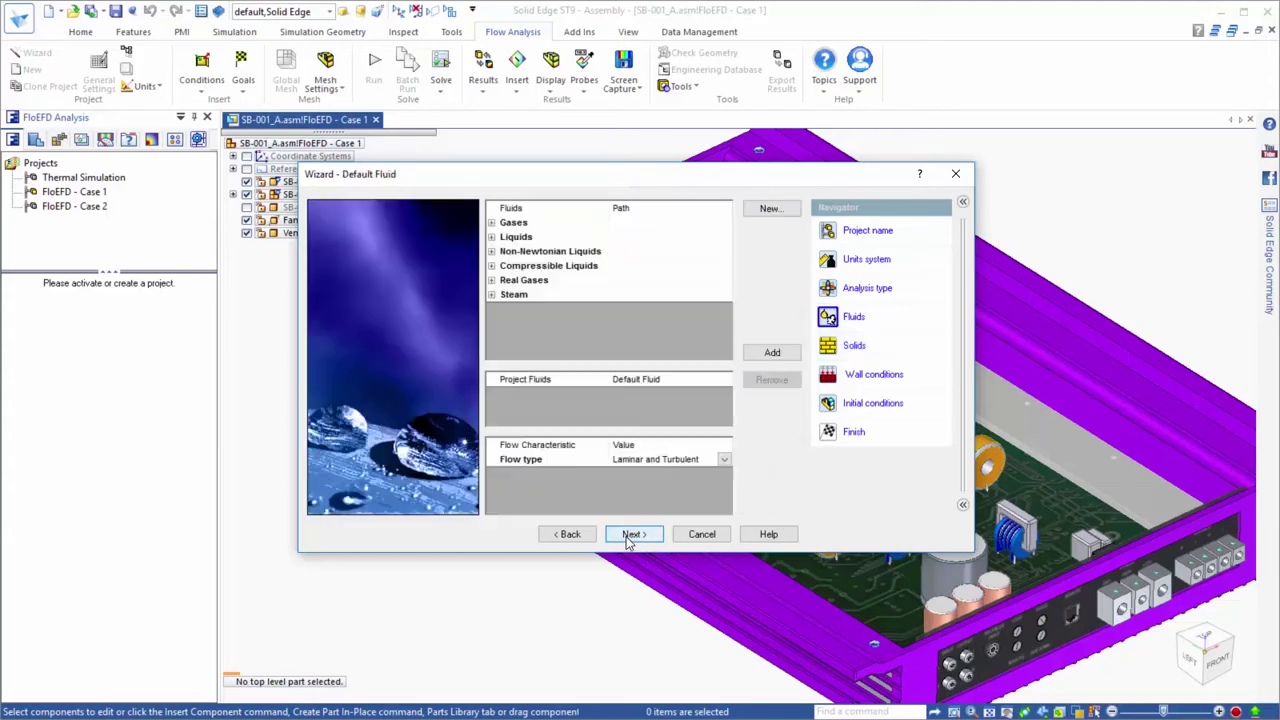
left_click(491, 224)
double_click(533, 266)
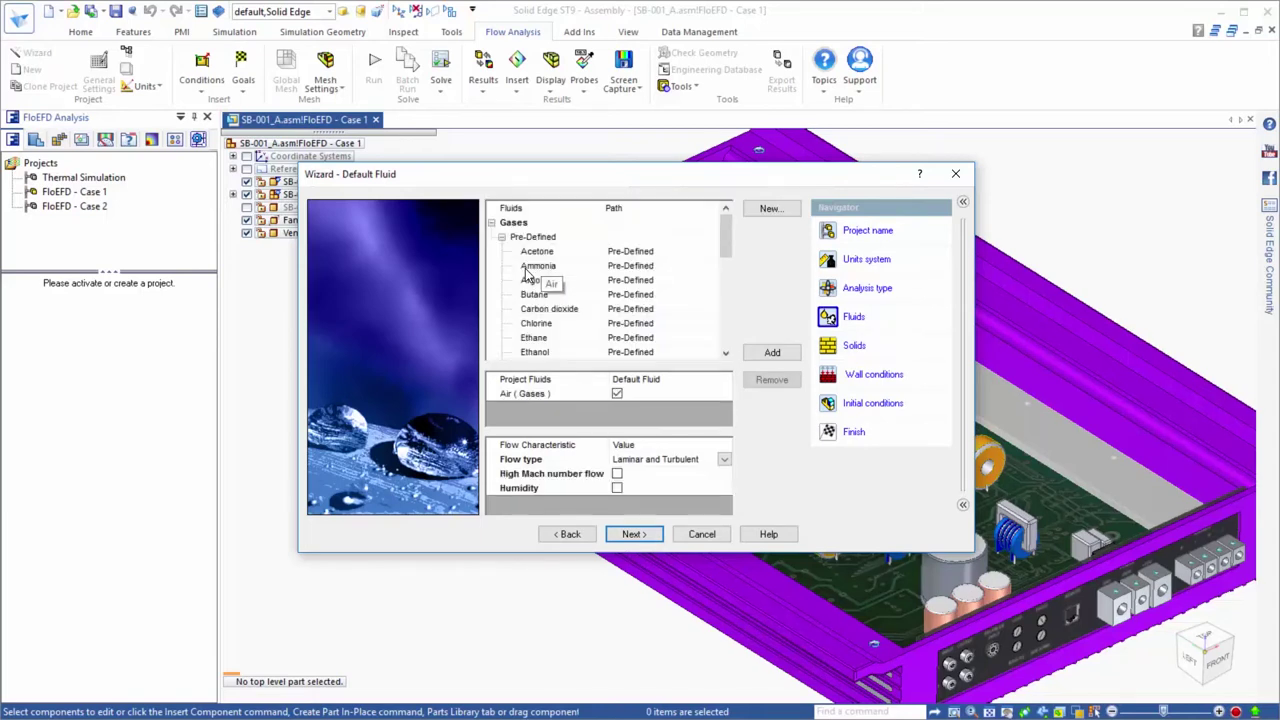
left_click(628, 535)
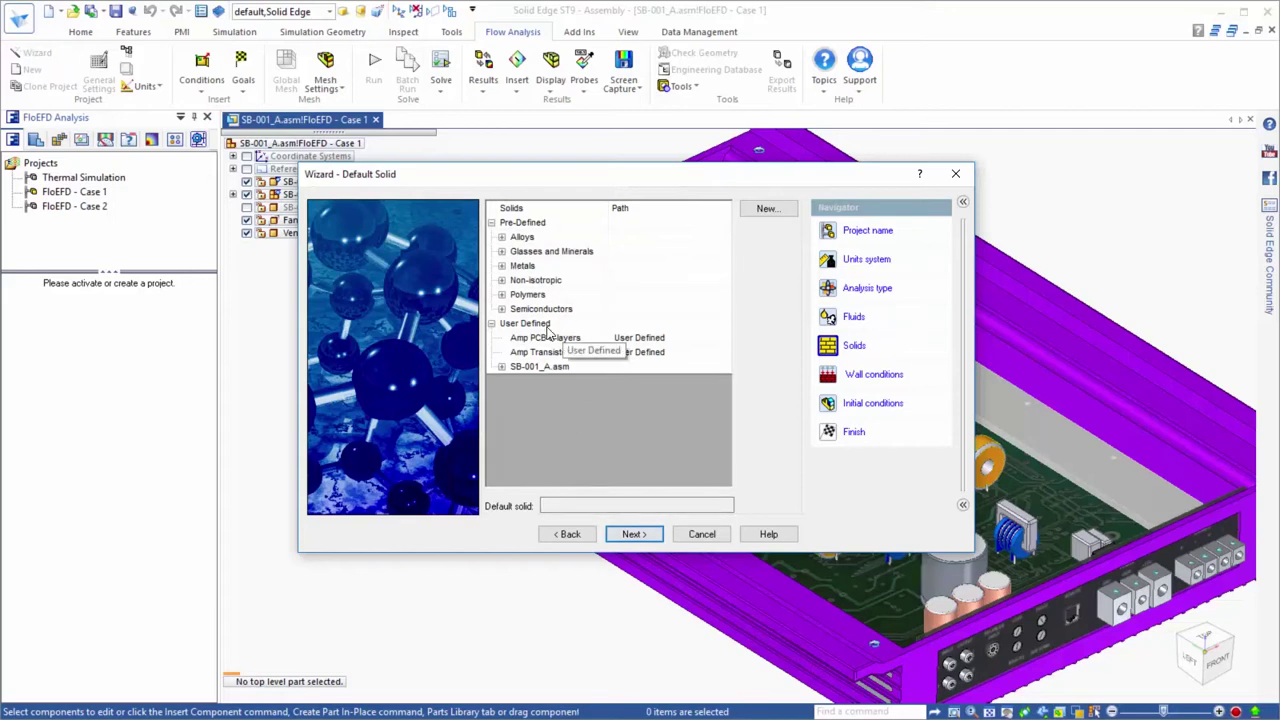
left_click(502, 266)
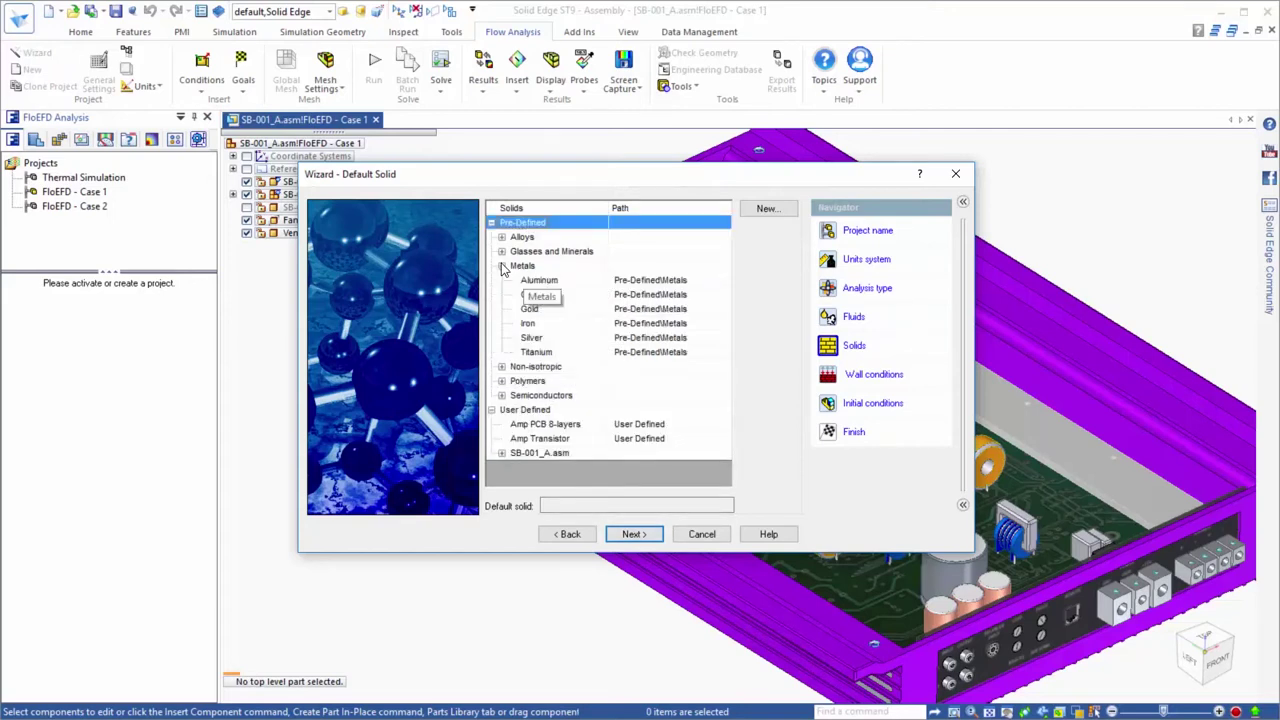
left_click(527, 281)
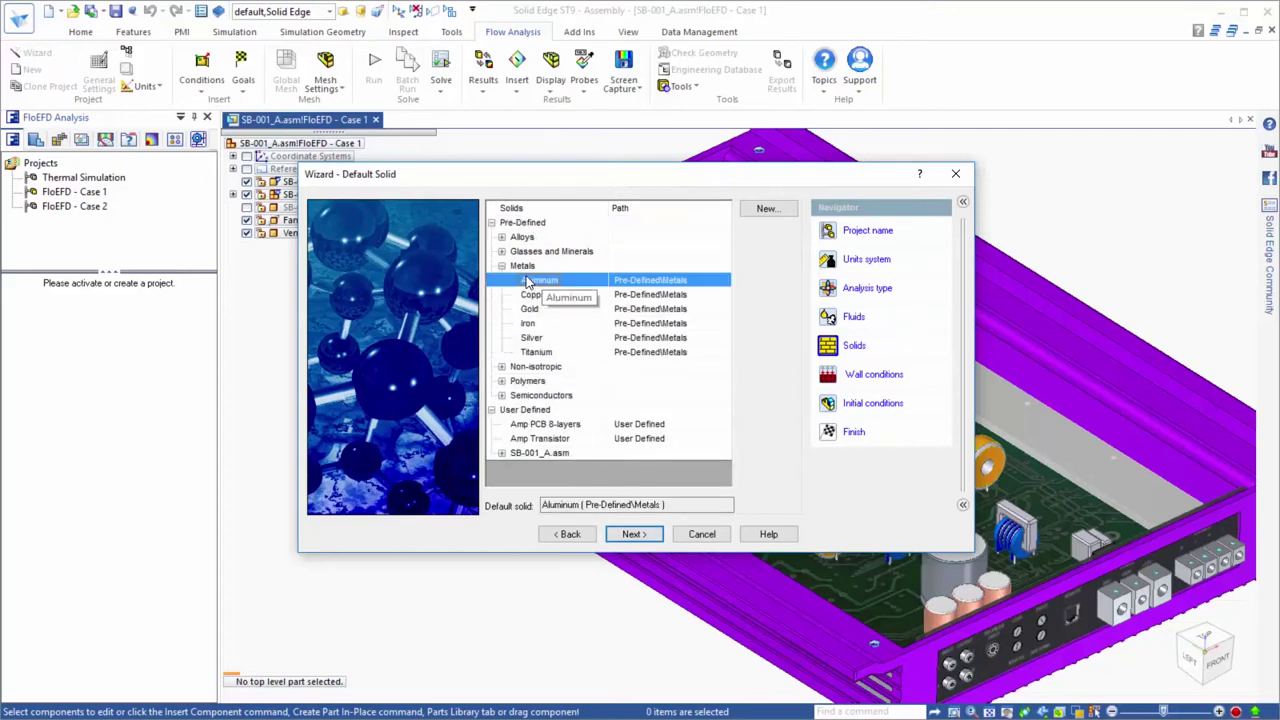
Give outer walls a 5 W/m^2/K heat transfer coefficient
left_click(624, 536)
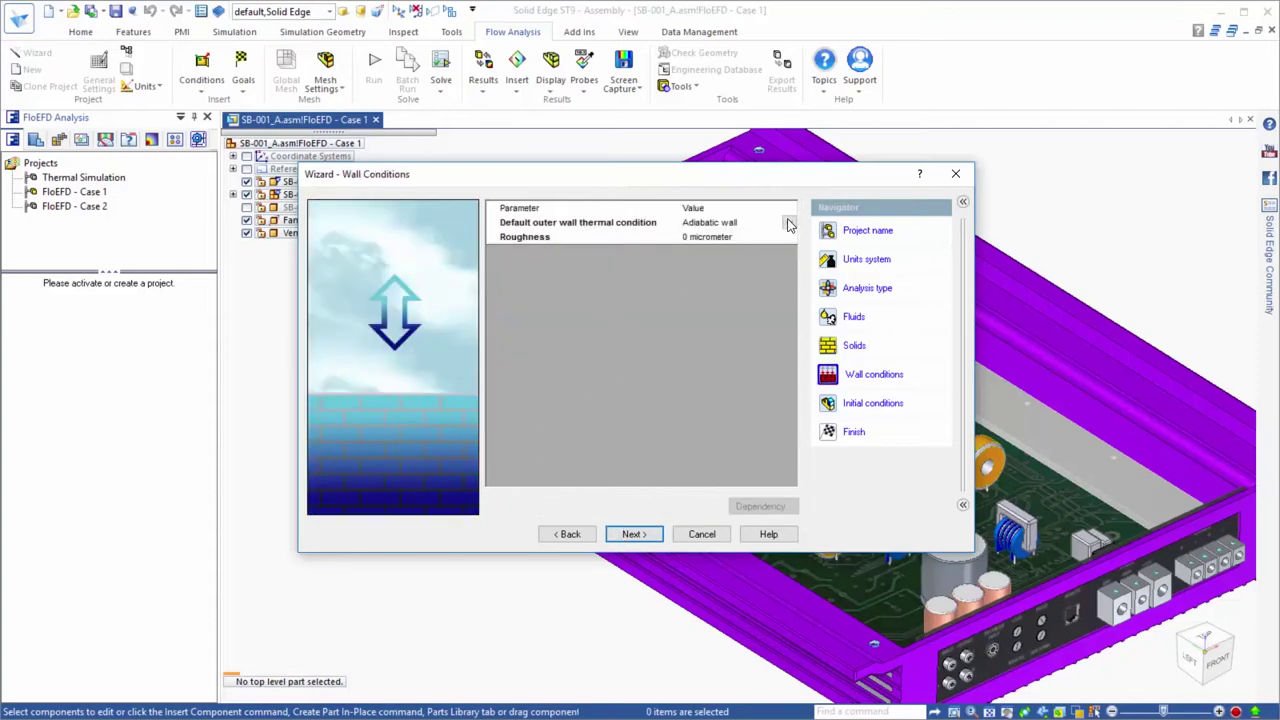
left_click(790, 223)
left_click(790, 223)
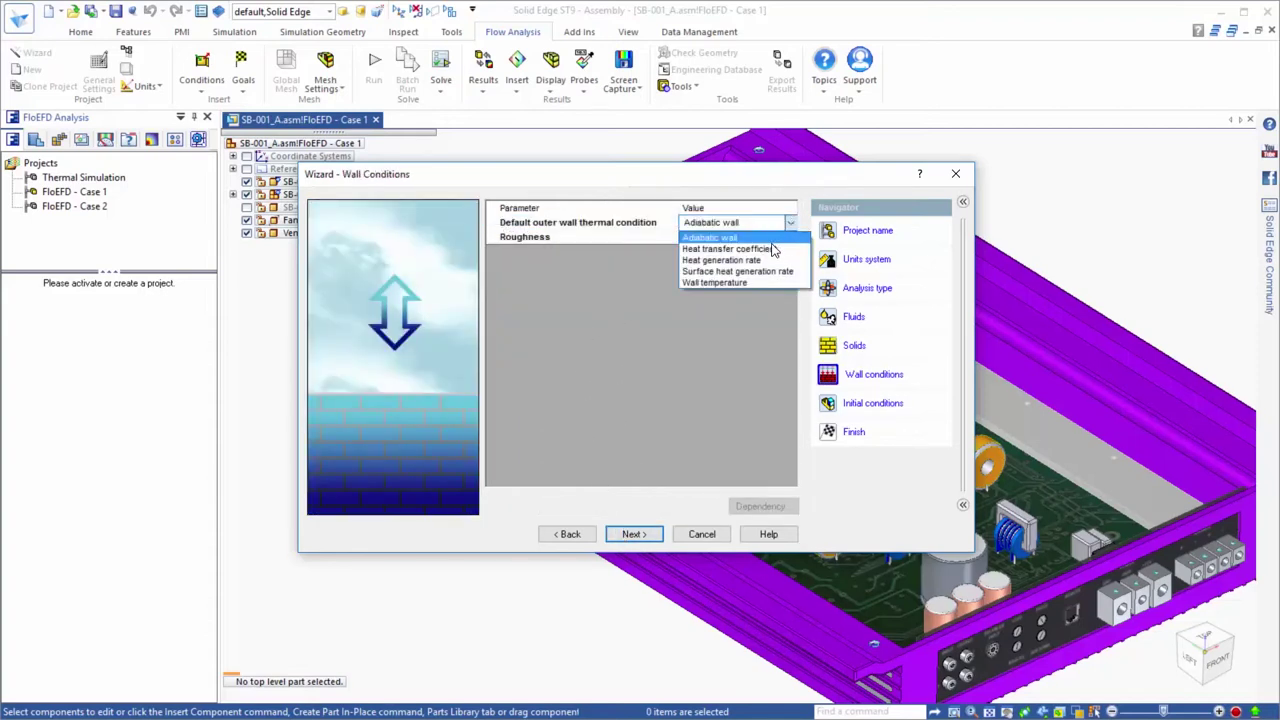
left_click(772, 249)
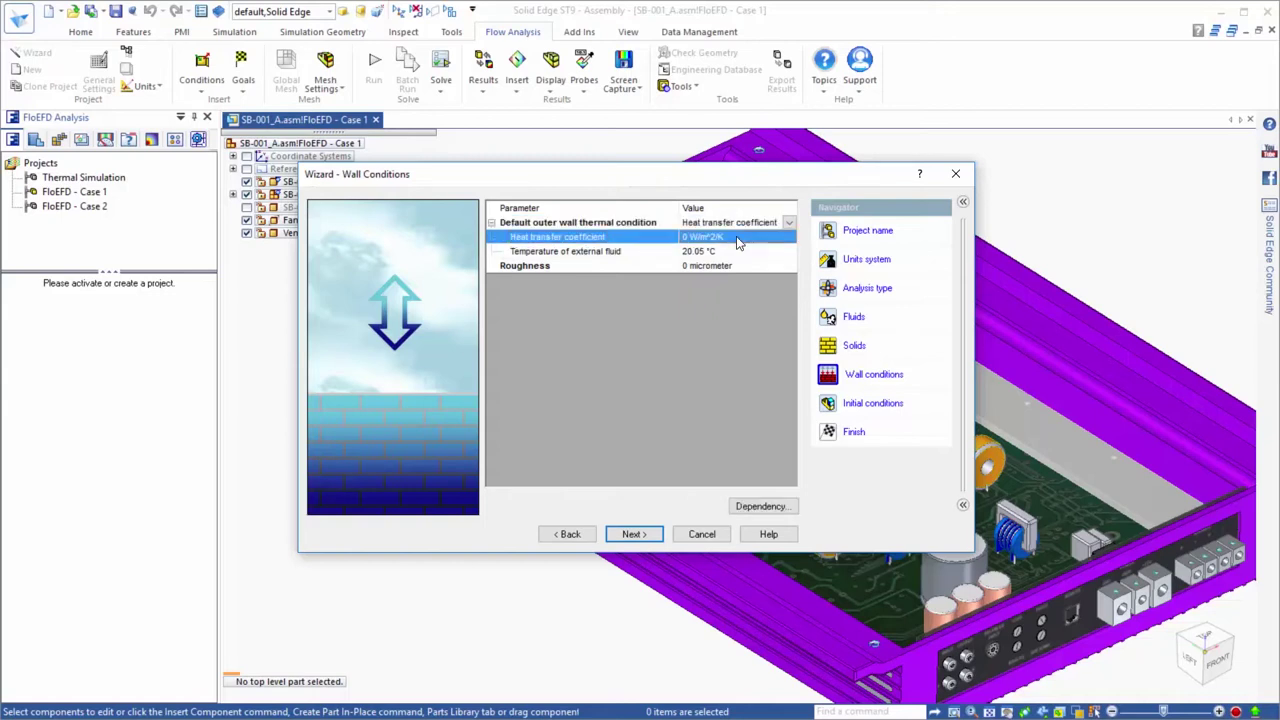
left_click(737, 237)
type("5")
left_click(714, 253)
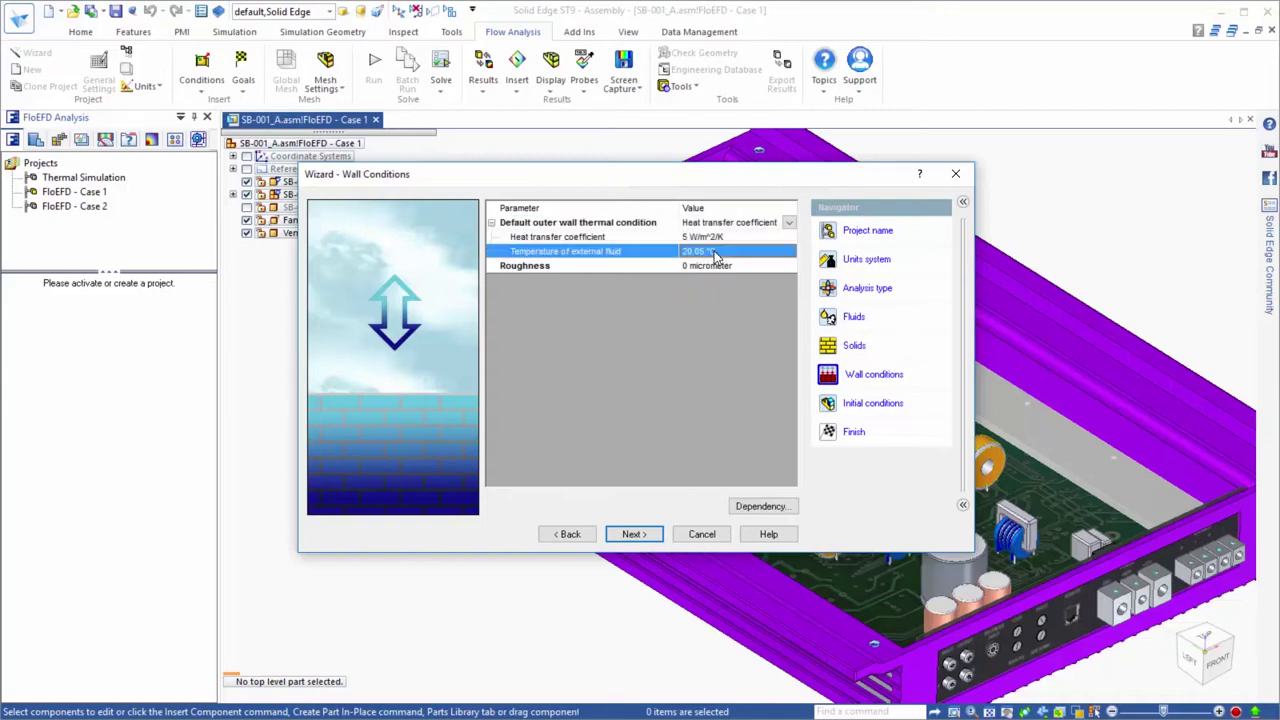
left_click(714, 253)
Set 25 °C external fluid, initial fluid and initial solid temperatures, then finish the wizard
type("25")
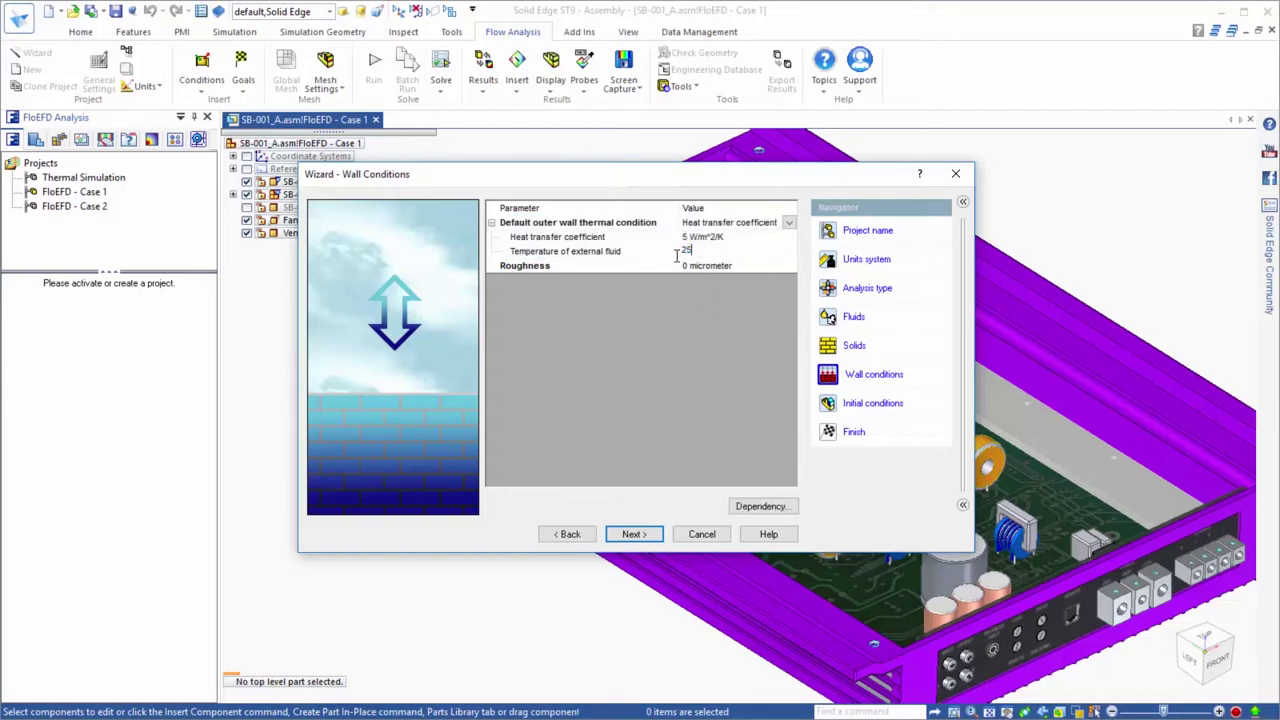
key("Return")
left_click(634, 534)
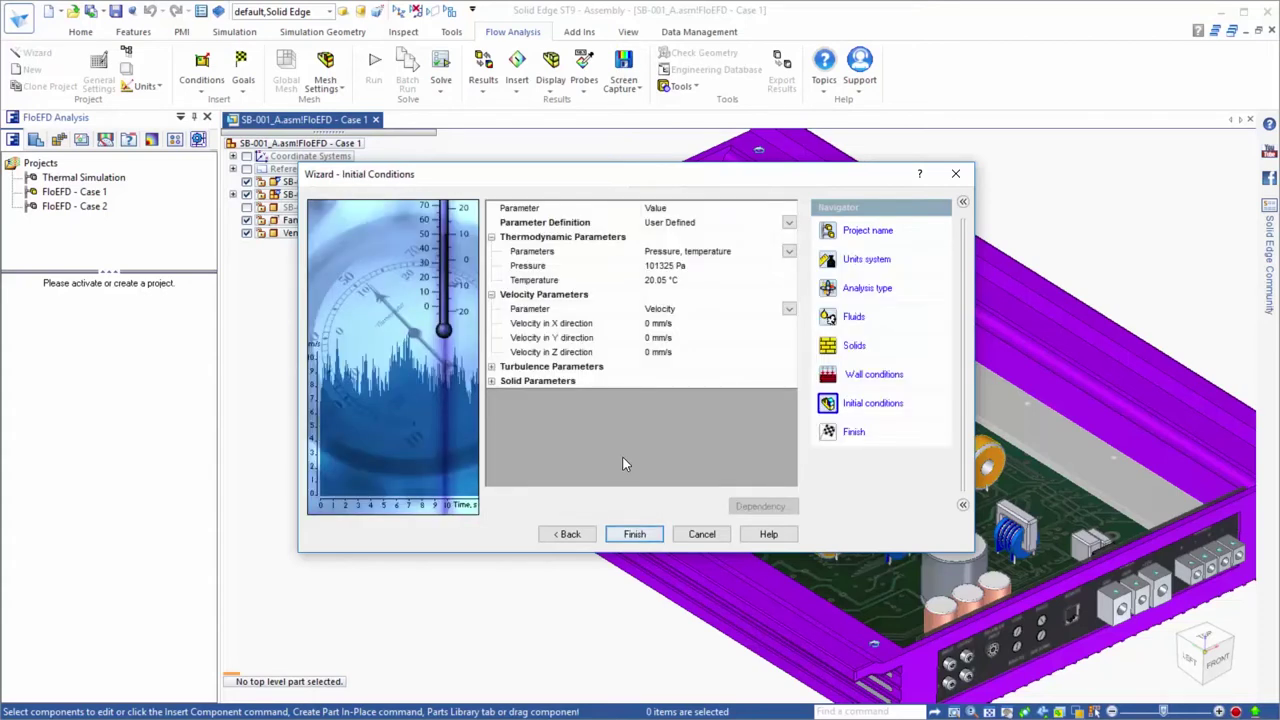
left_click(662, 283)
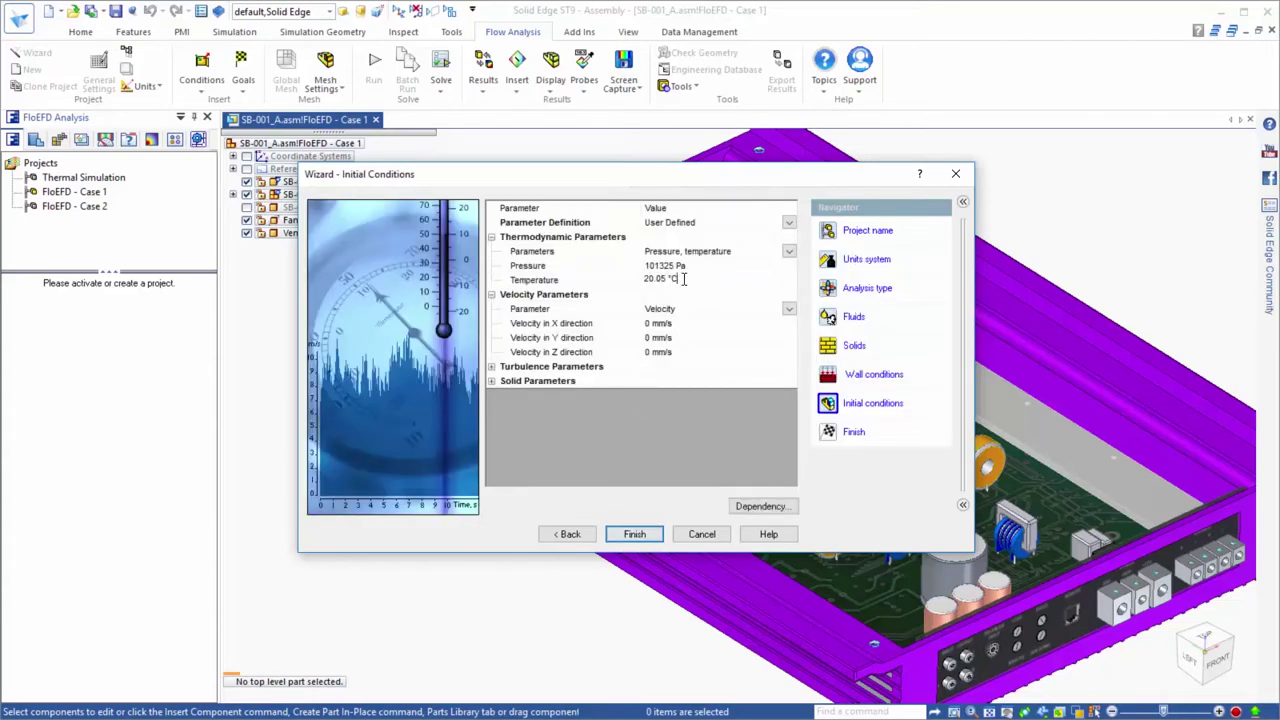
left_click(598, 284)
type("25")
left_click(491, 381)
left_click(677, 395)
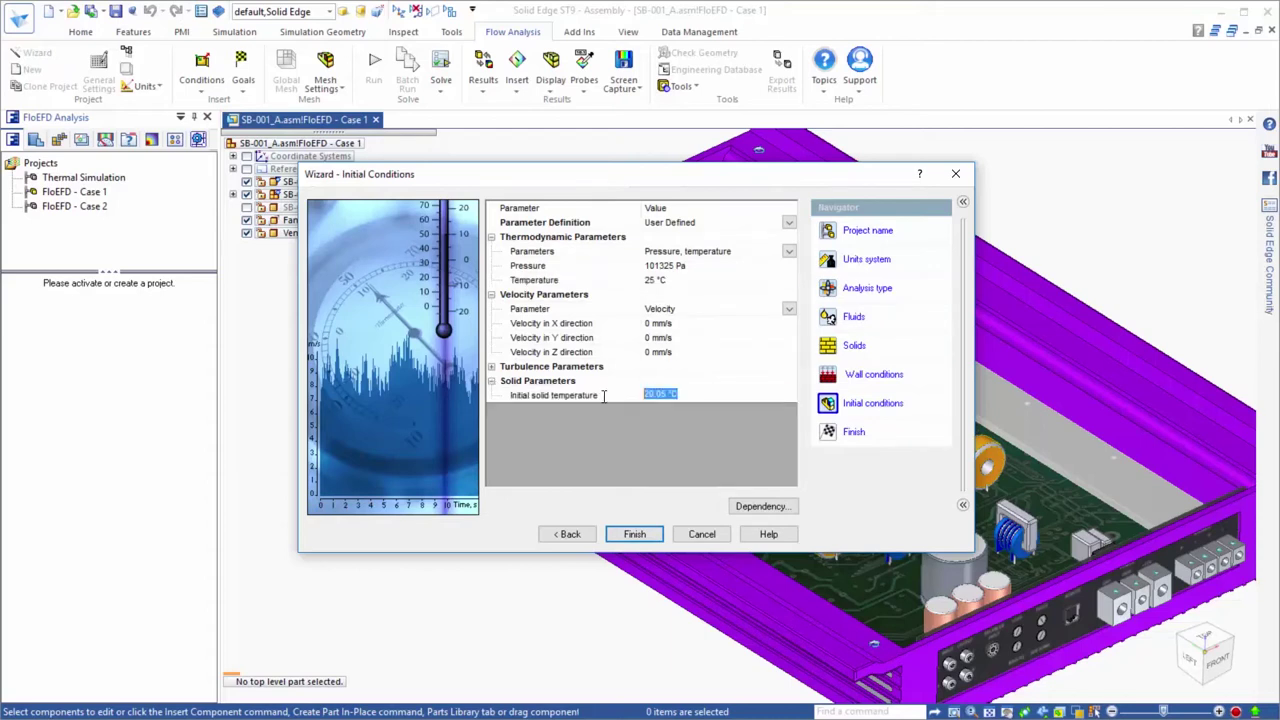
type("25")
left_click(630, 524)
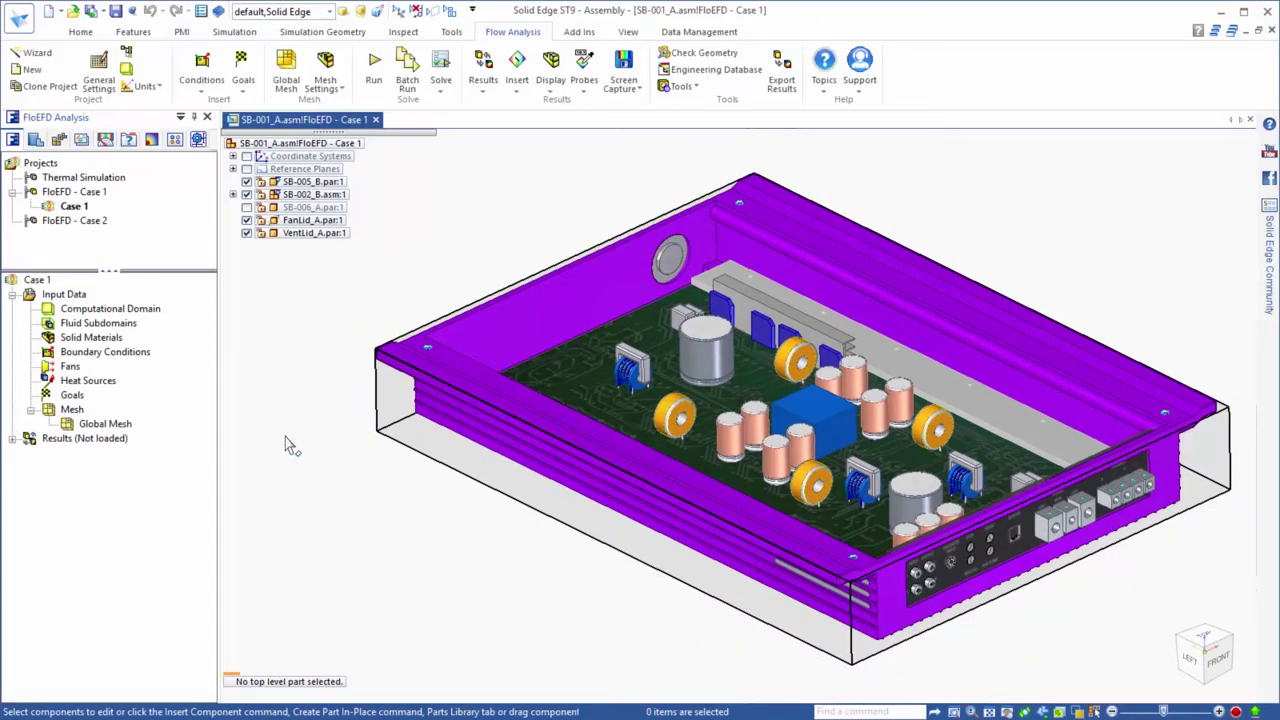
Hide the computational domain and assign Amp PCB 8-layers to the circuit board, anisotropic along Z
right_click(127, 316)
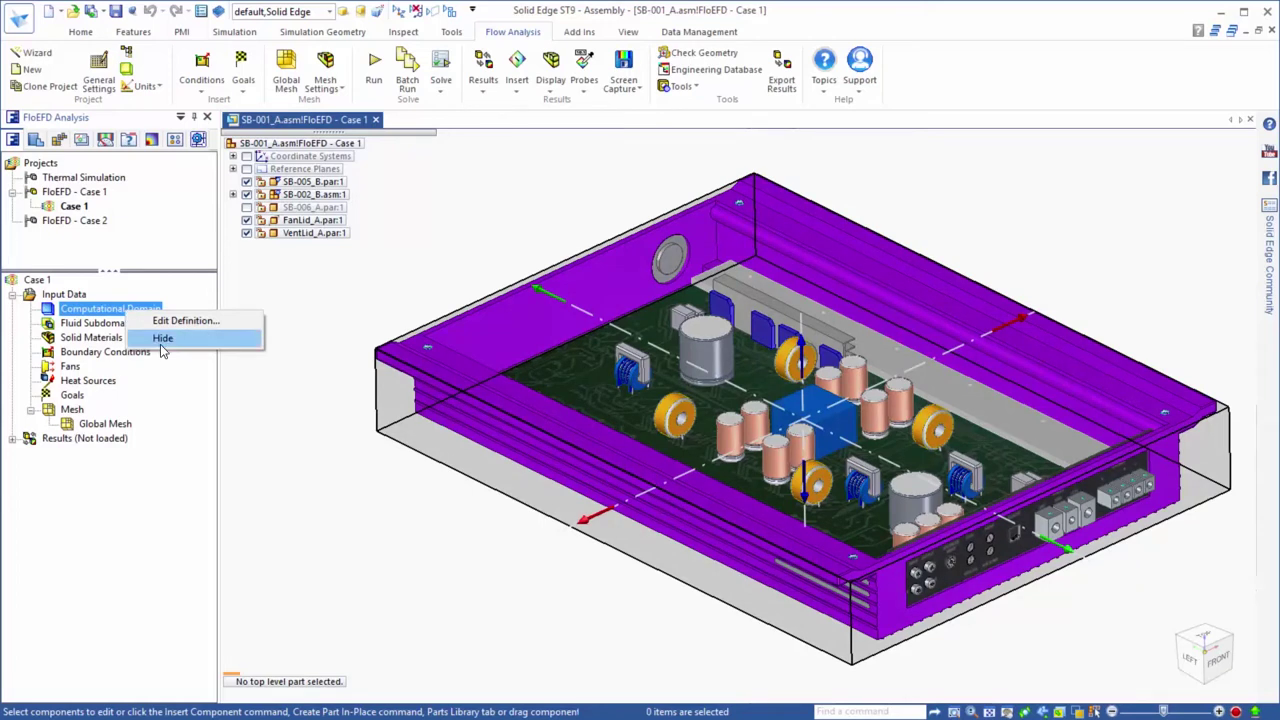
left_click(162, 338)
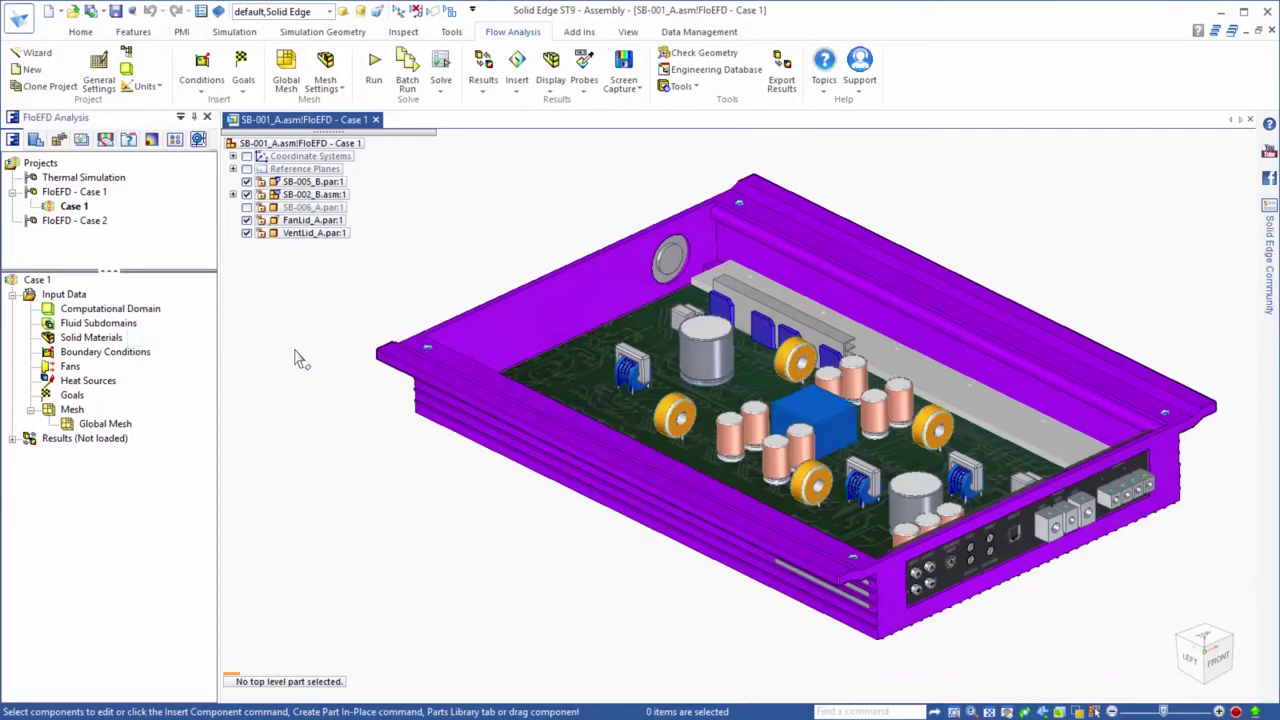
right_click(74, 337)
left_click(150, 346)
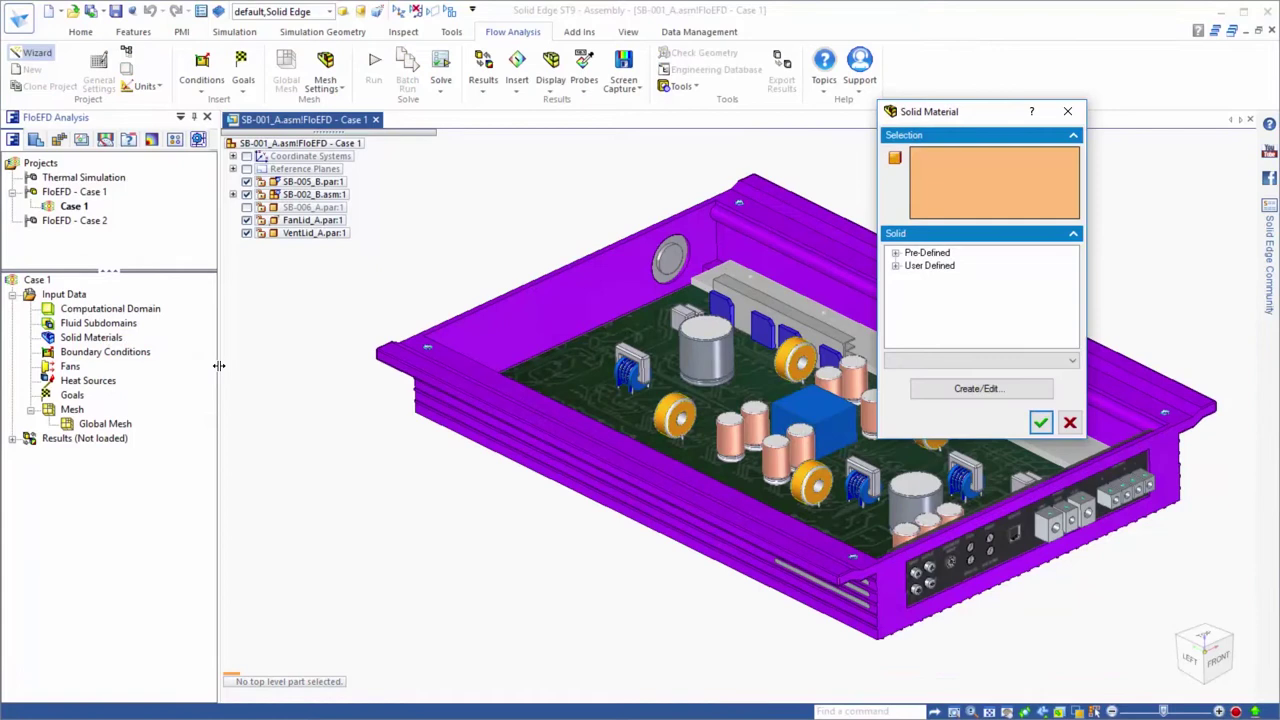
left_click(559, 367)
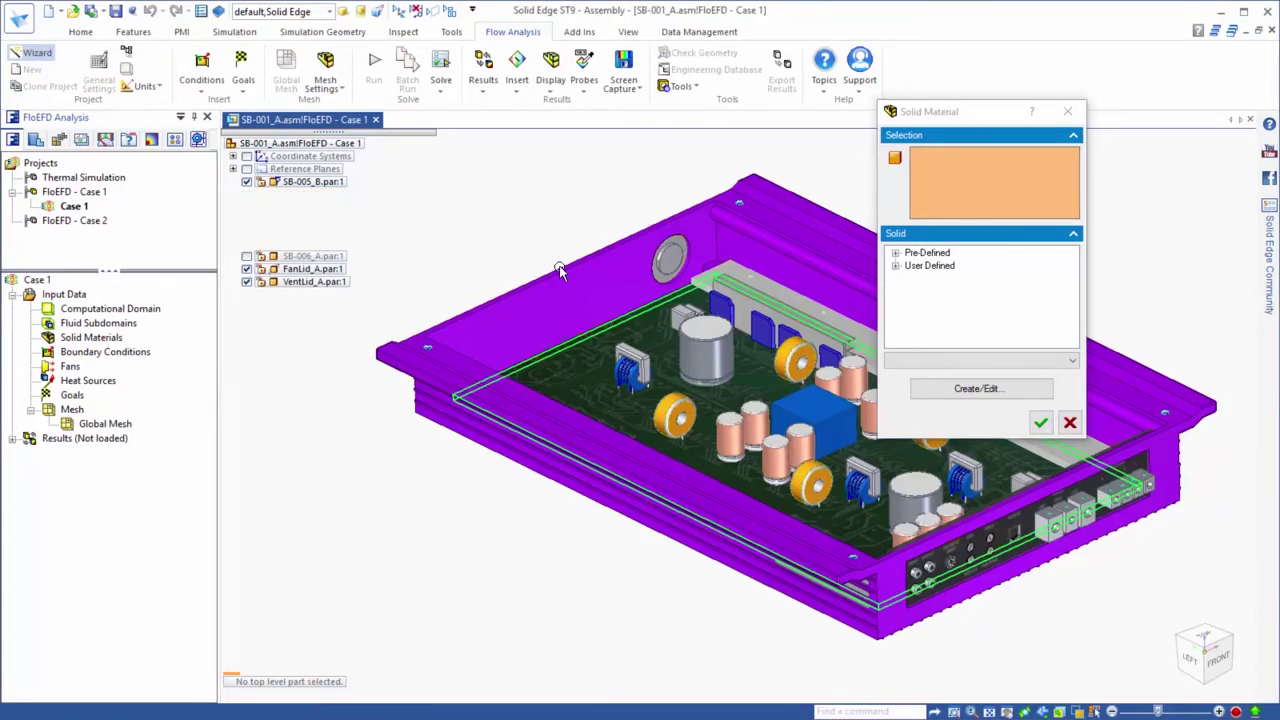
left_click(896, 266)
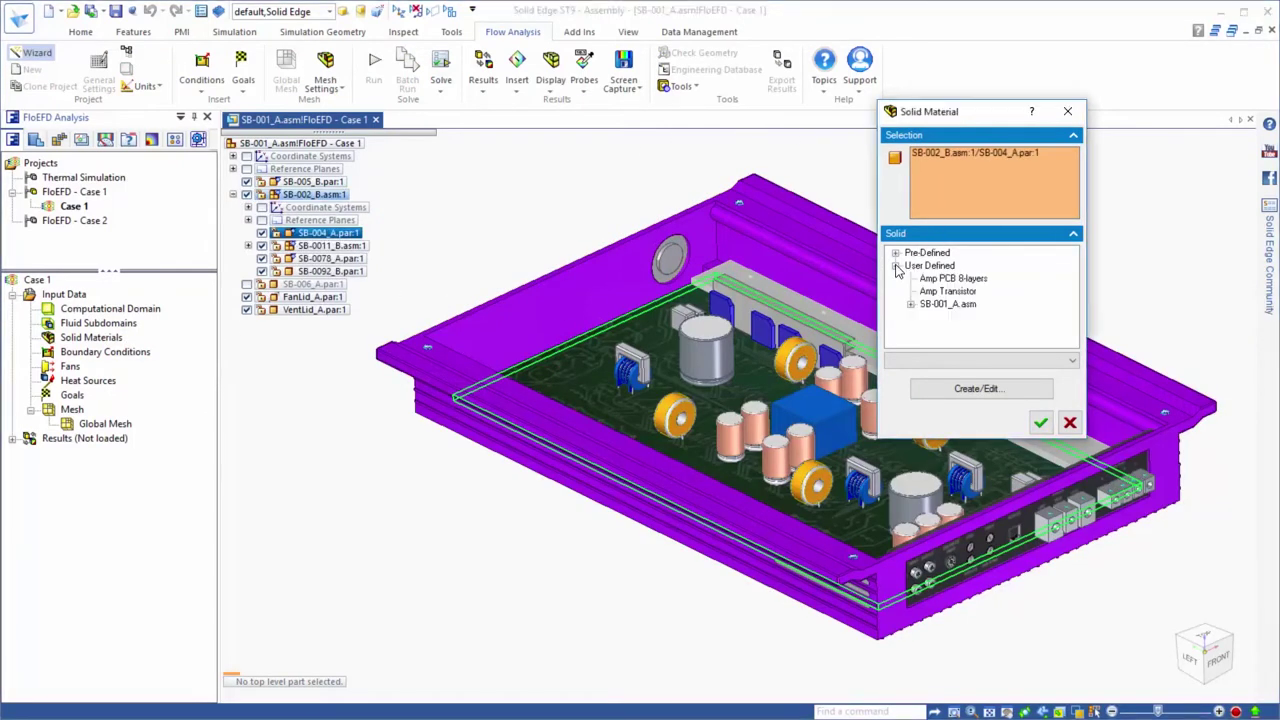
left_click(935, 279)
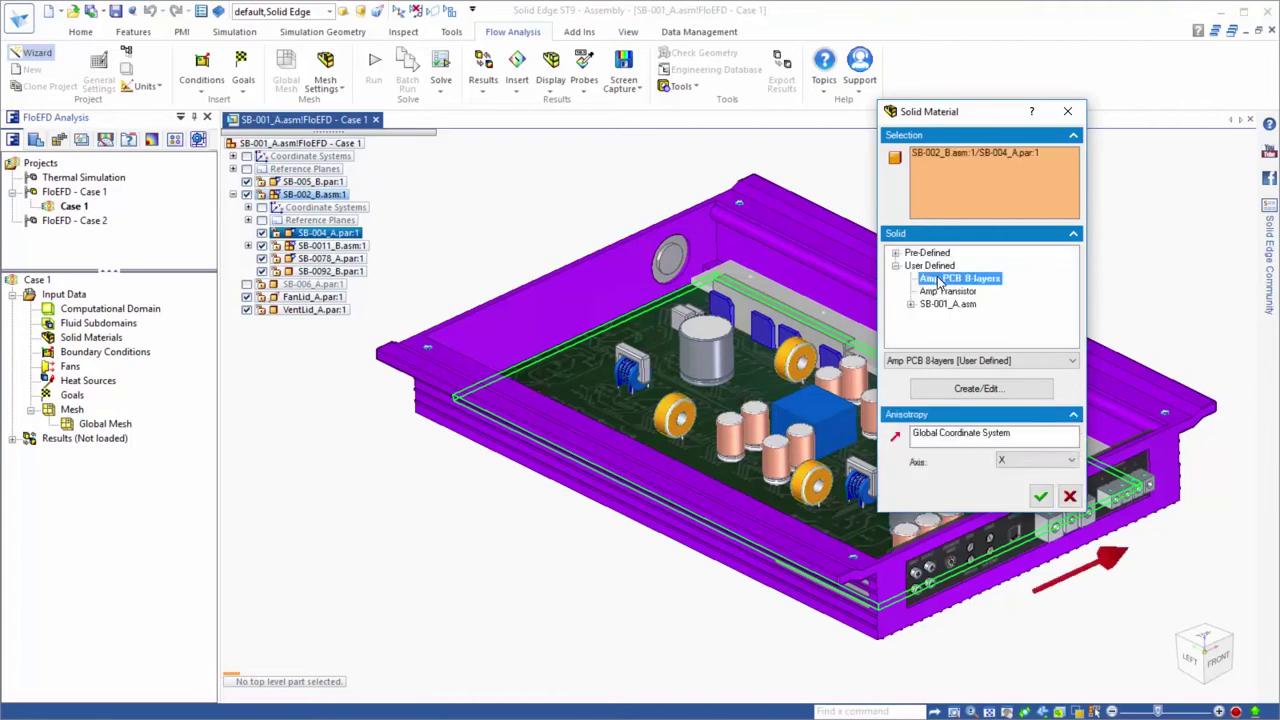
left_click(1067, 462)
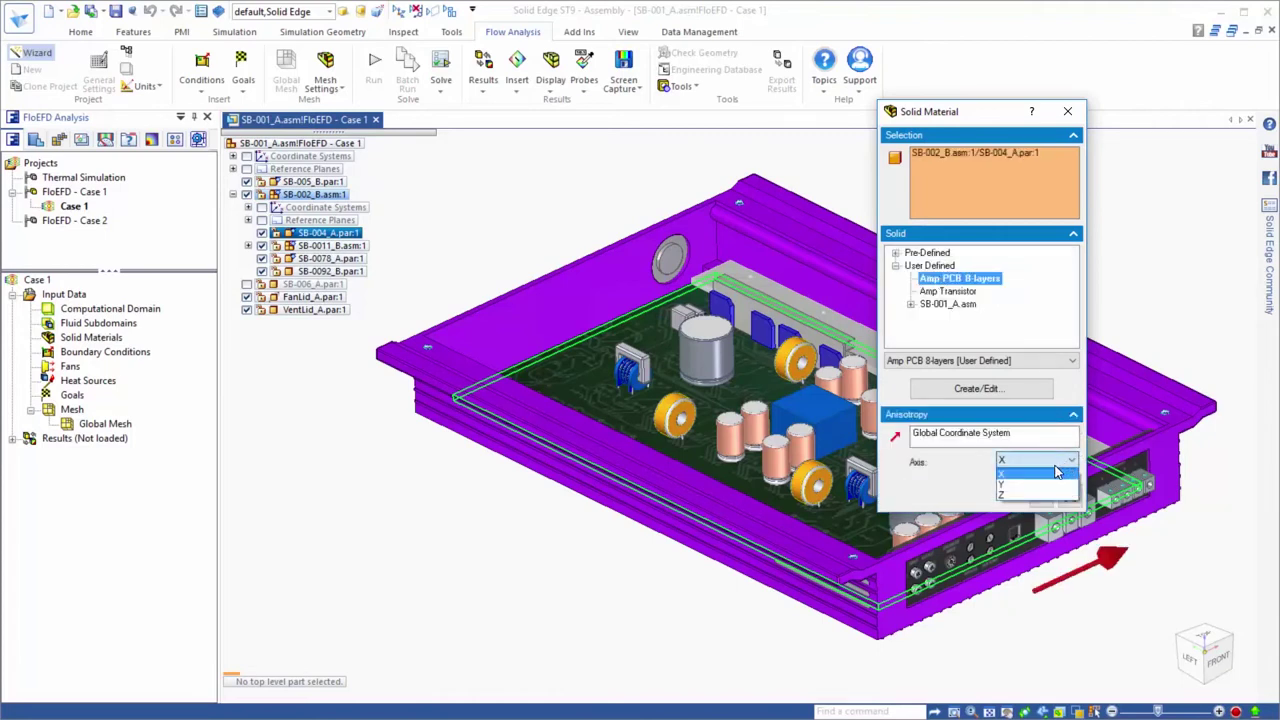
left_click(1022, 497)
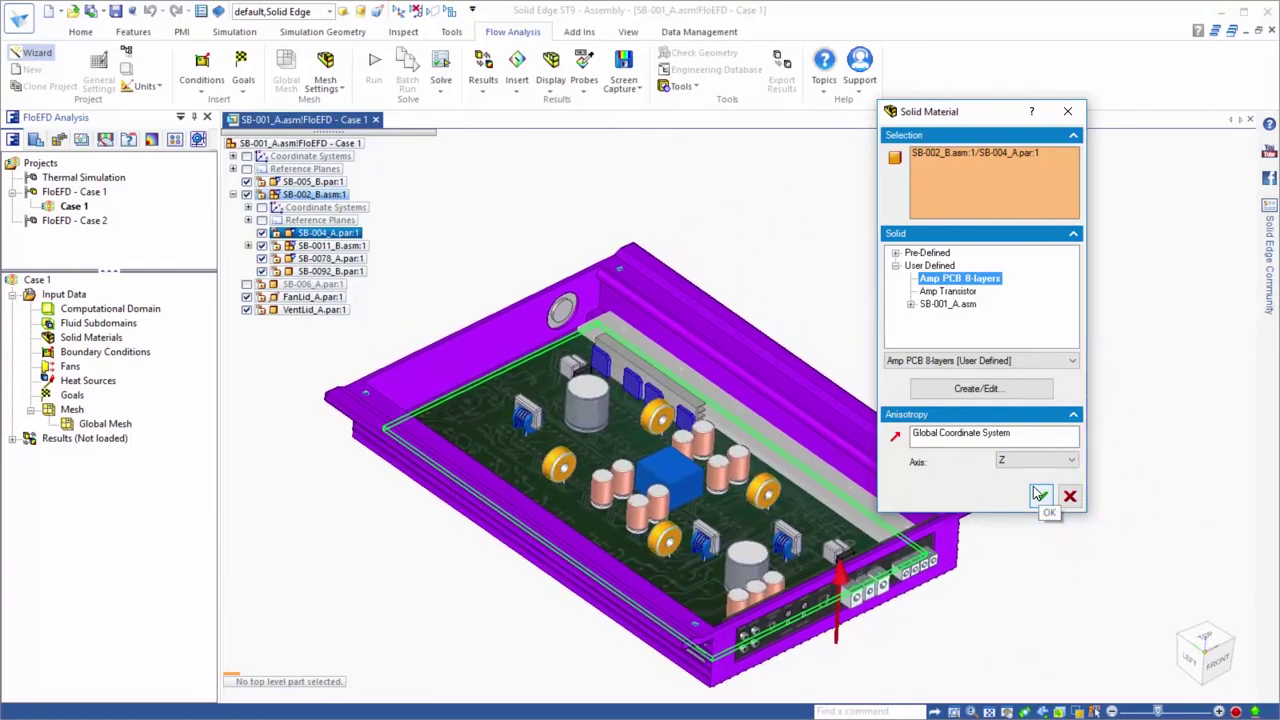
left_click(1042, 497)
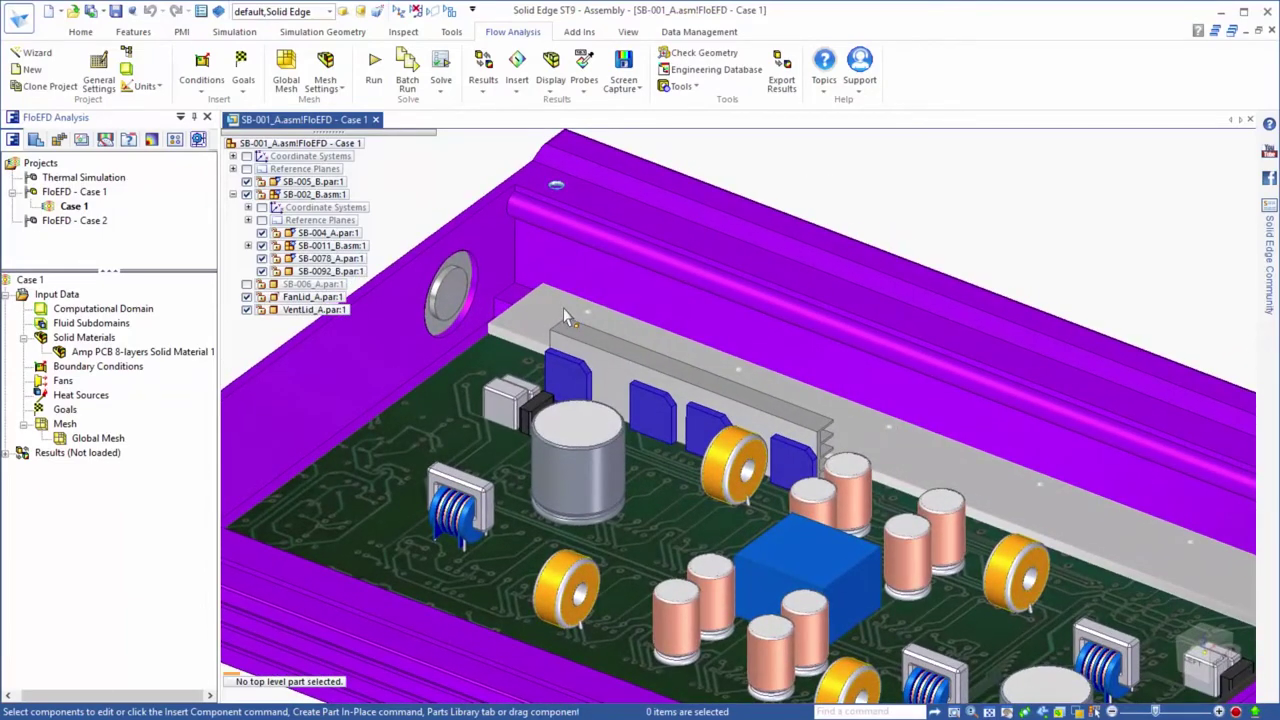
Assign Amp Transistor material to the transistor and select the three VentLid vent slots
left_click(578, 385)
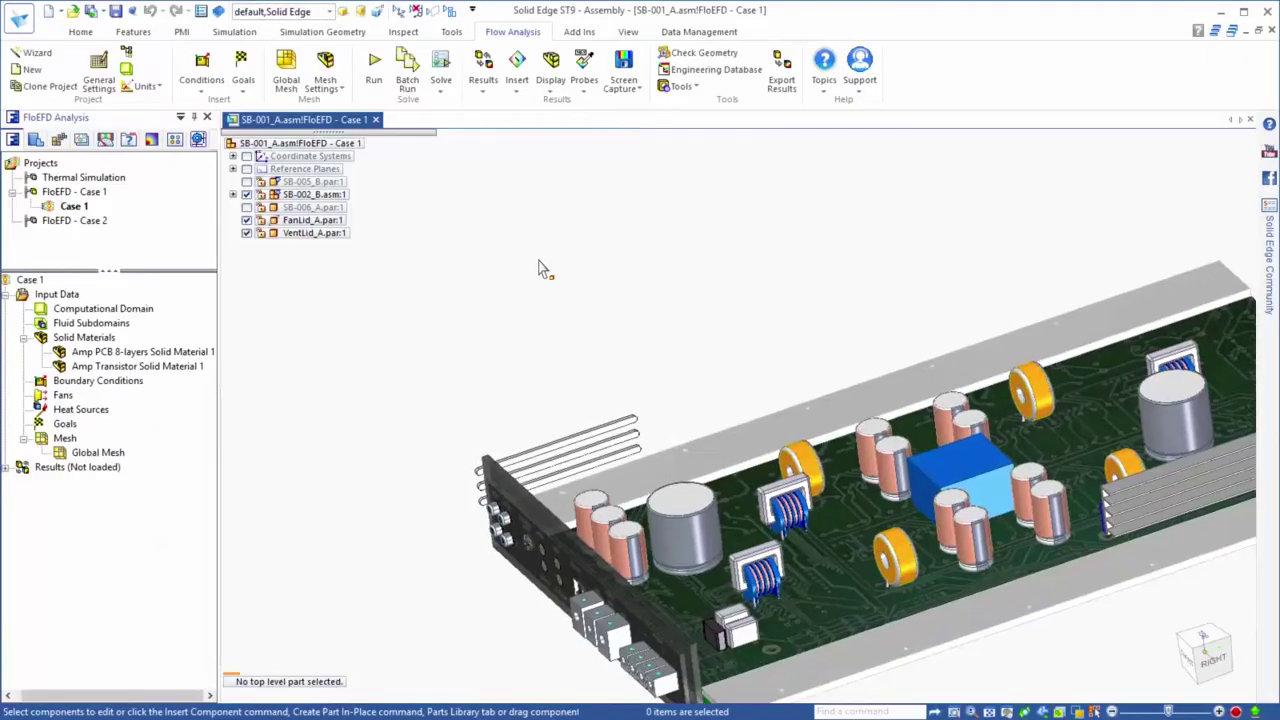
scroll(614, 229, "up", 6)
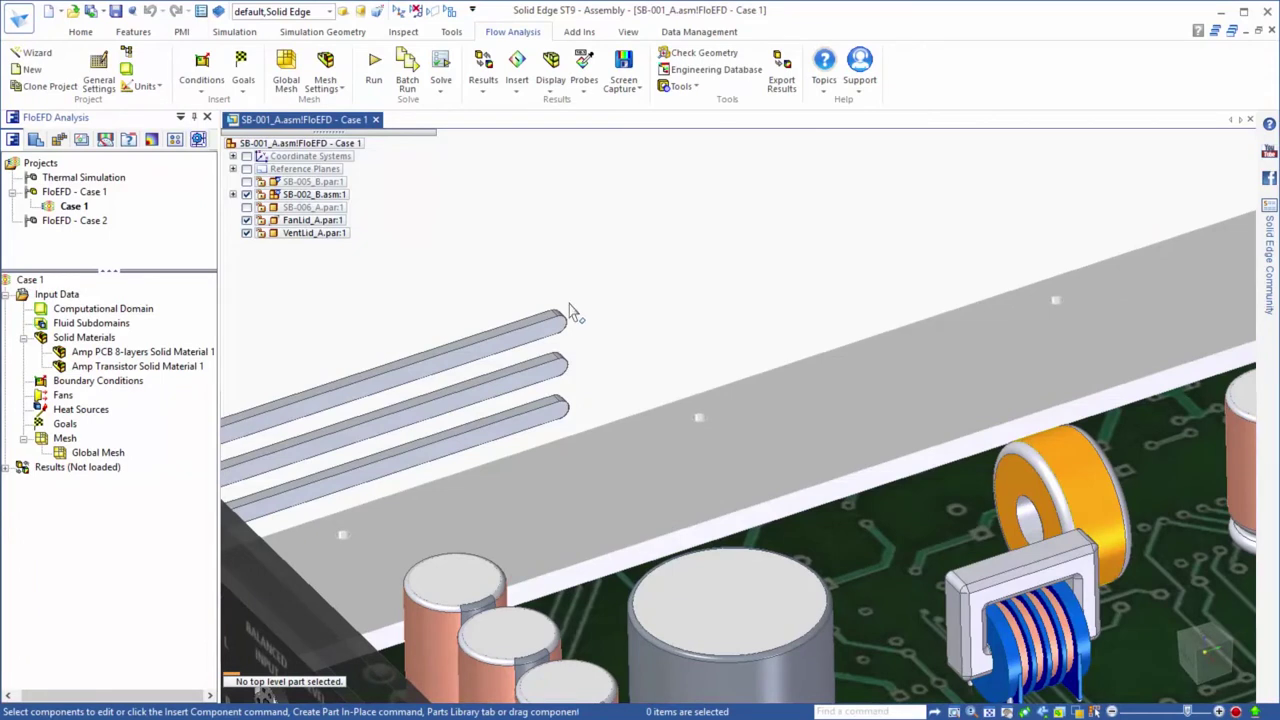
left_click(555, 335)
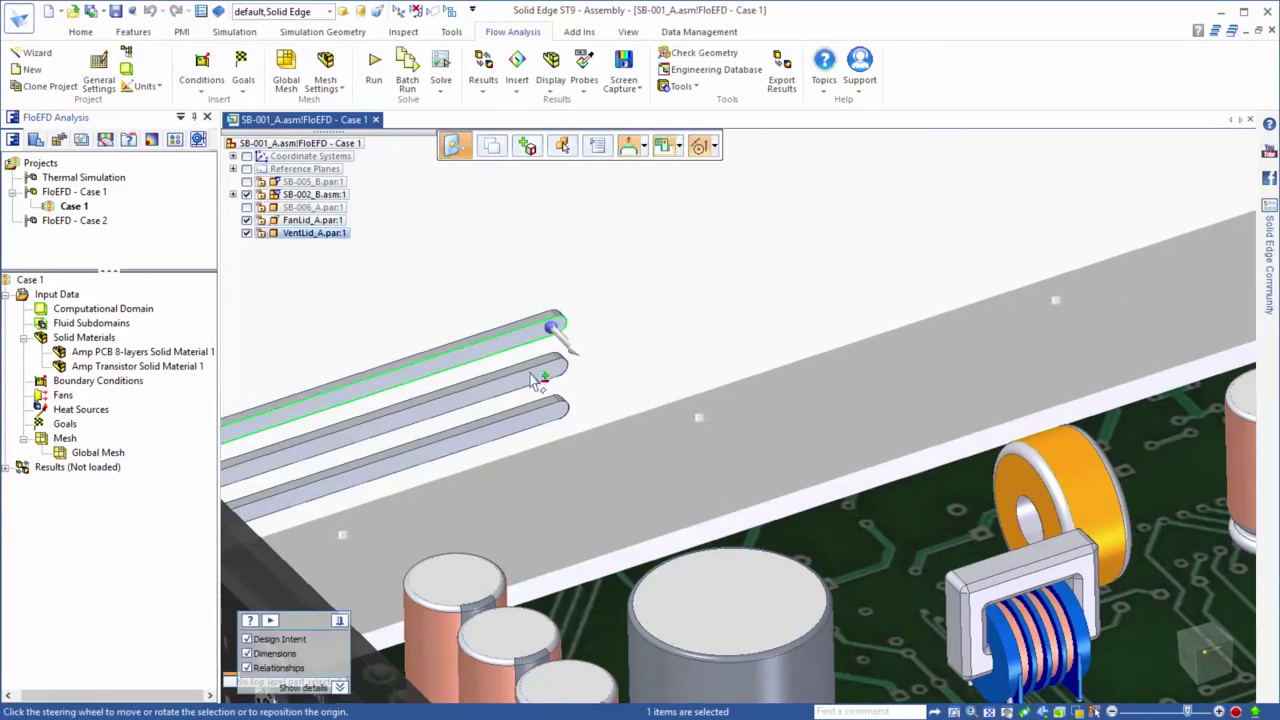
left_click(540, 378, "ctrl")
left_click(540, 415, "ctrl")
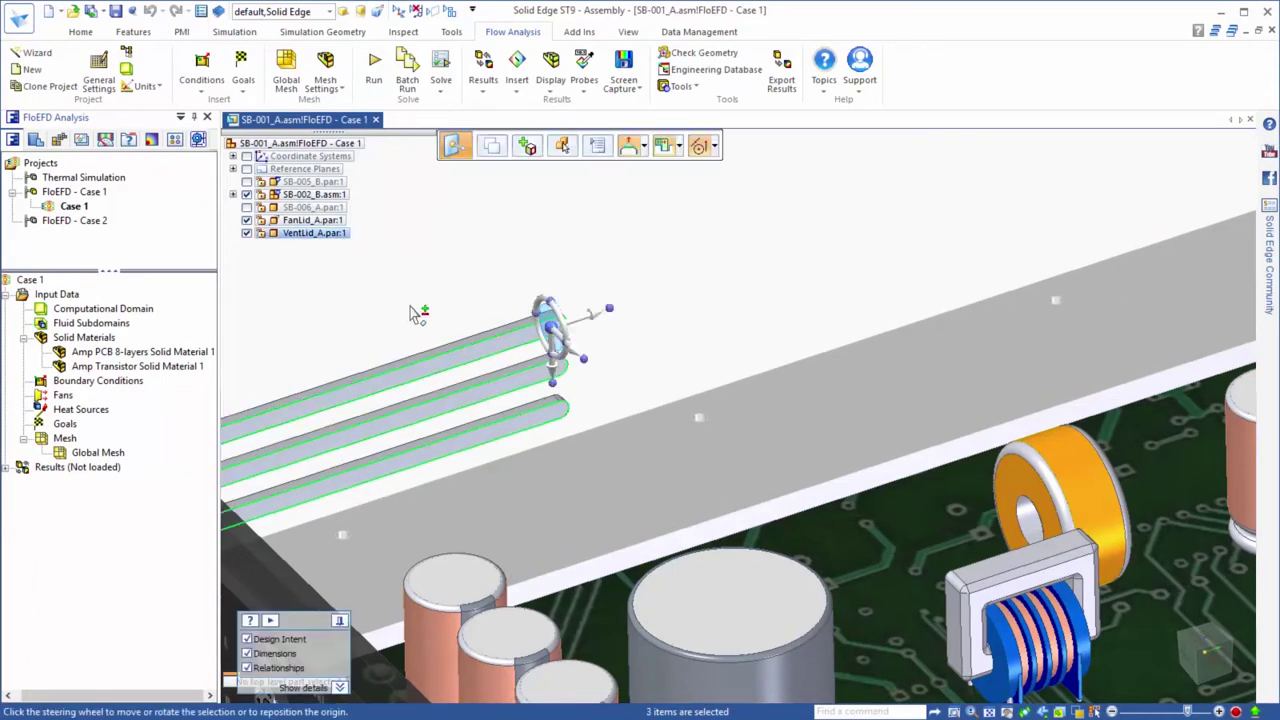
right_click(134, 382)
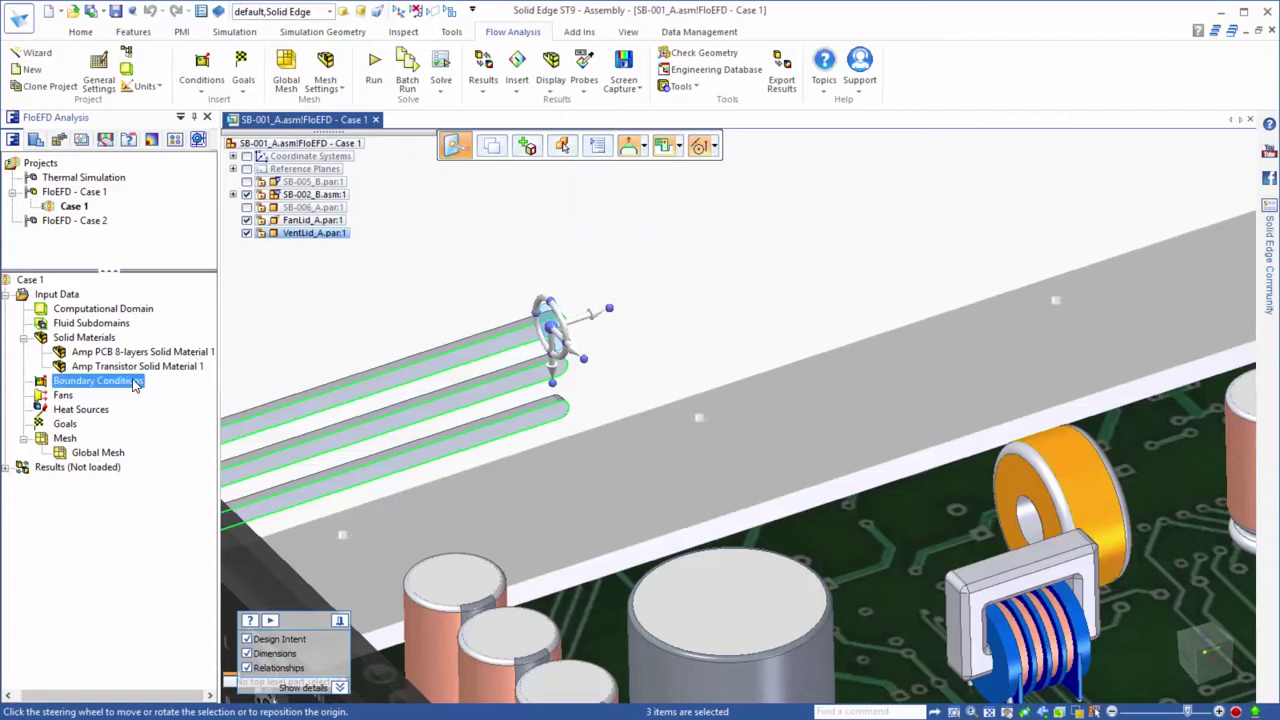
Apply Environment Pressure (101325 Pa, 25 °C) to the vent slots and show the SB-005_B housing
left_click(212, 389)
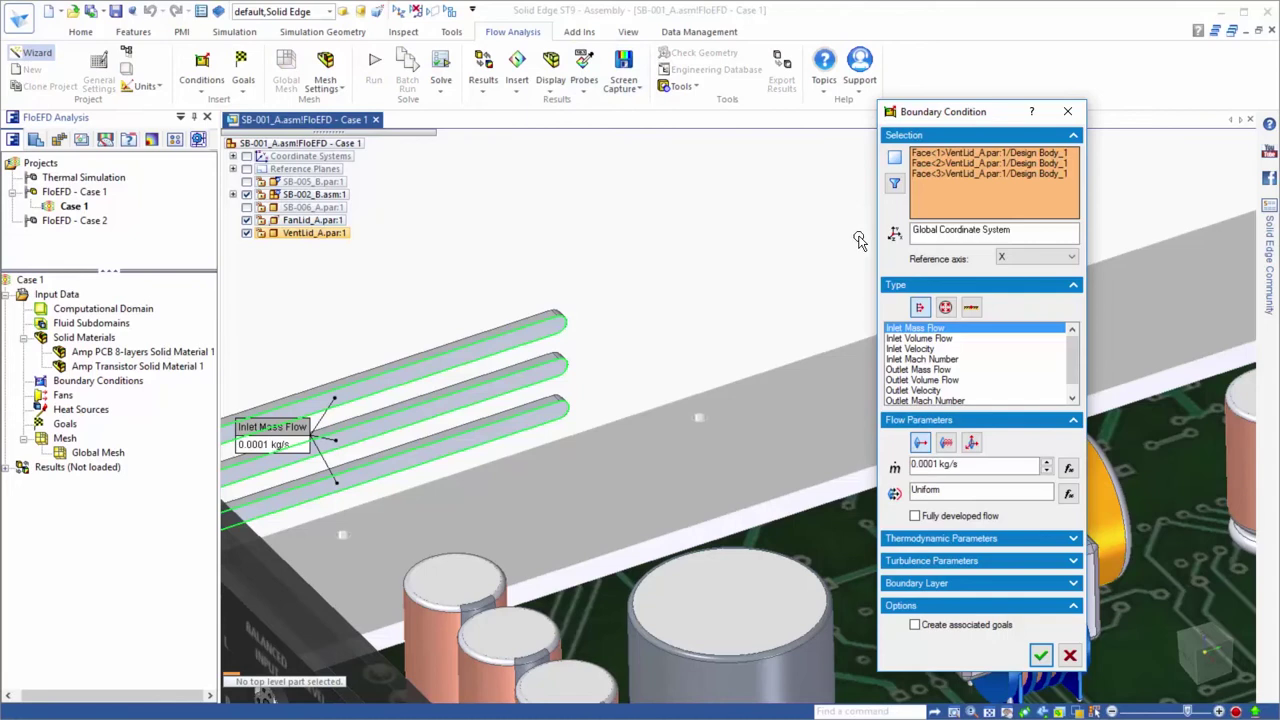
left_click(946, 309)
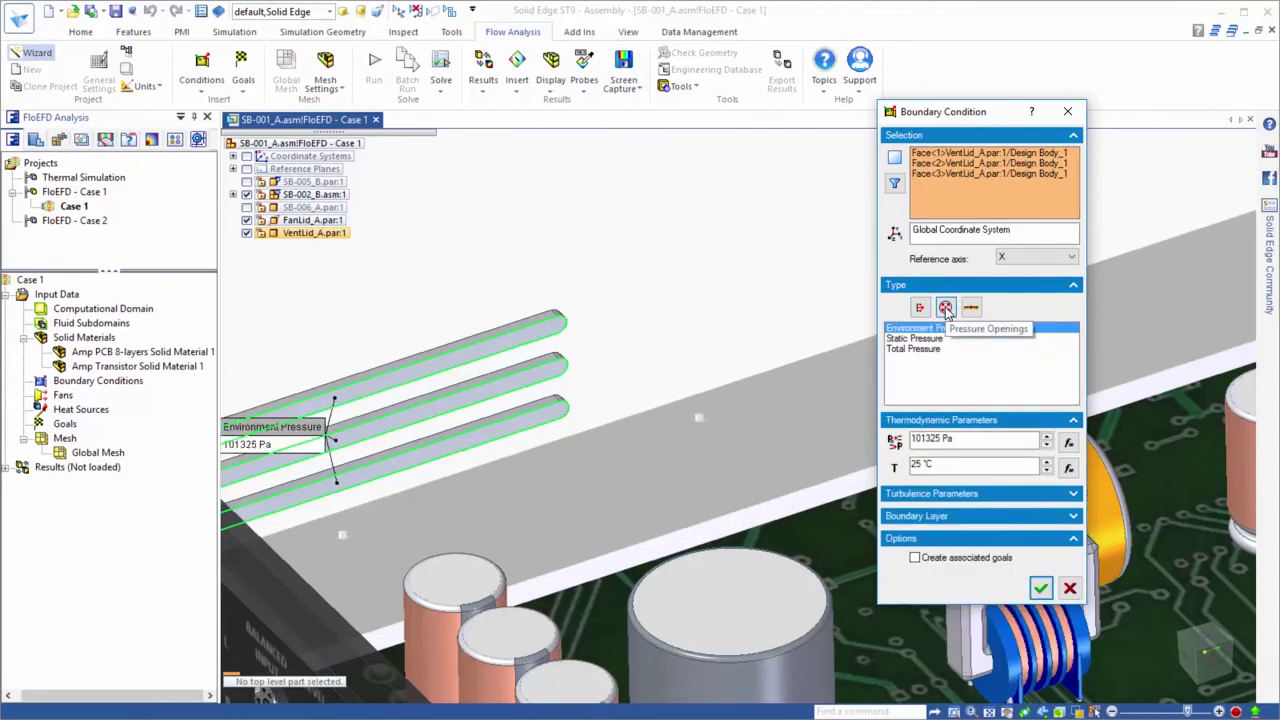
left_click(1040, 589)
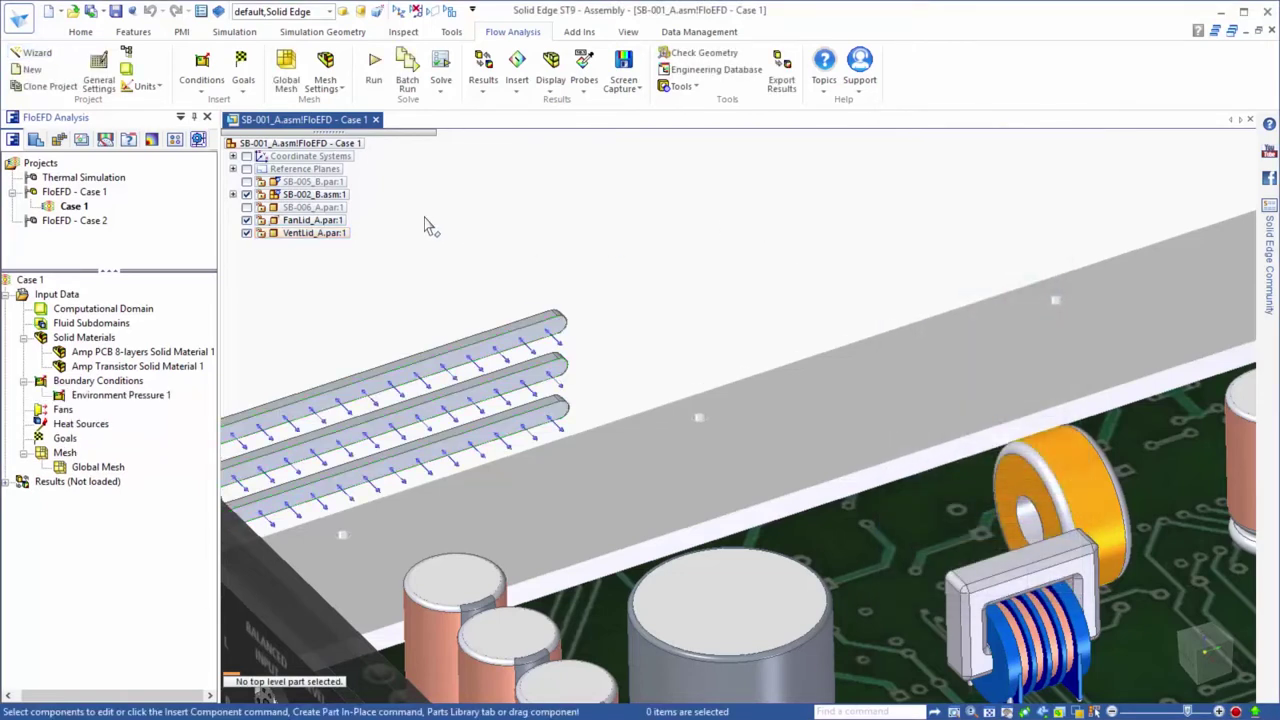
left_click(246, 181)
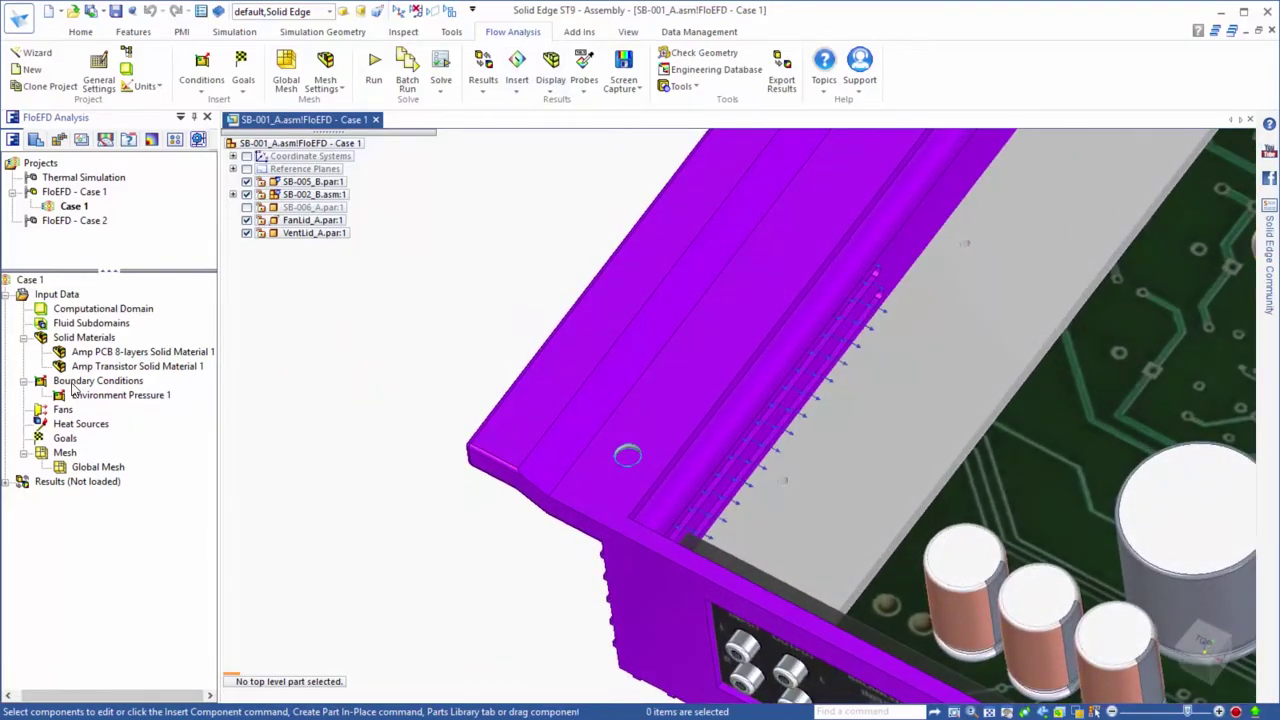
Add an Outer Wall condition at 25 °C on two faces of the SB-005_B housing
right_click(73, 390)
left_click(105, 392)
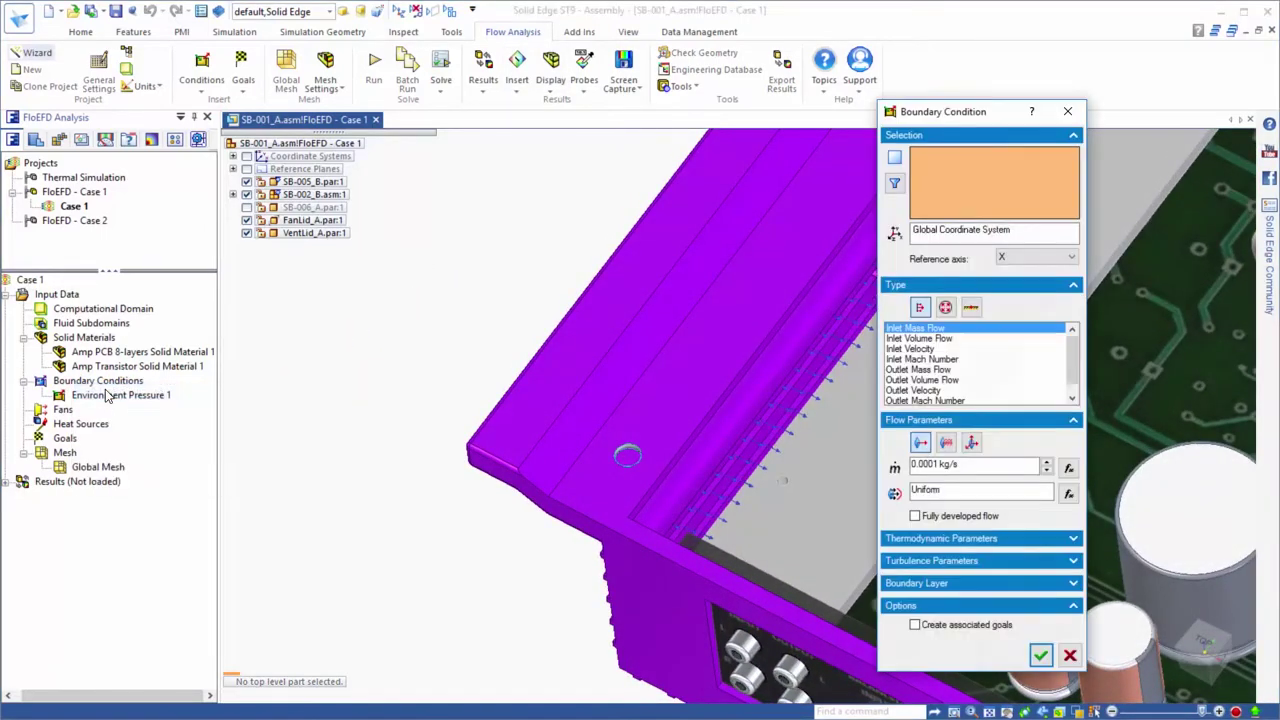
left_click(969, 309)
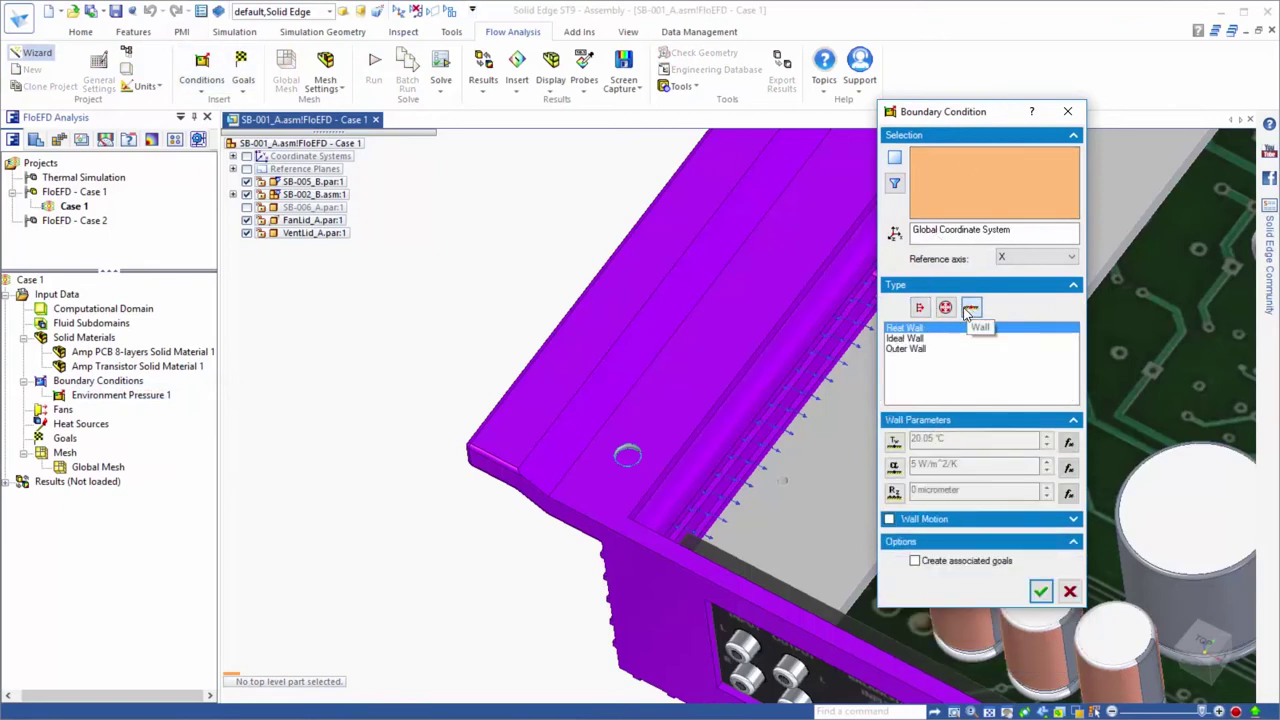
left_click(906, 348)
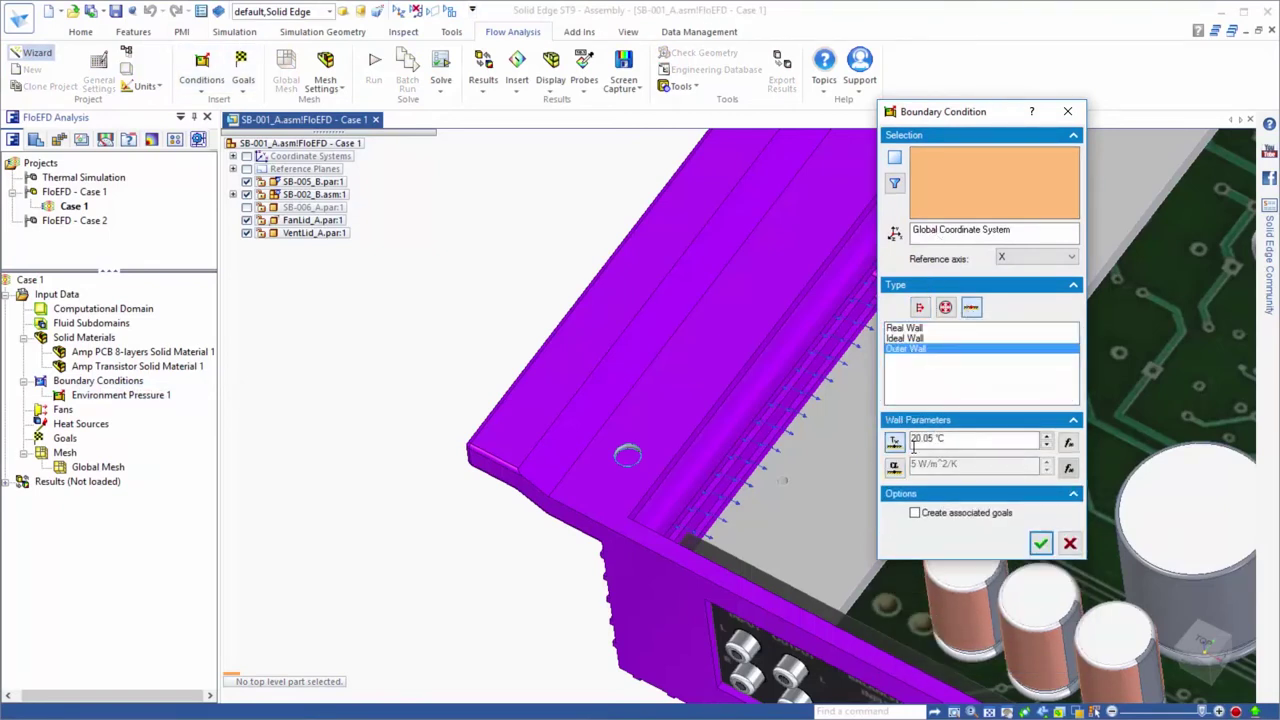
double_click(913, 441)
type("25")
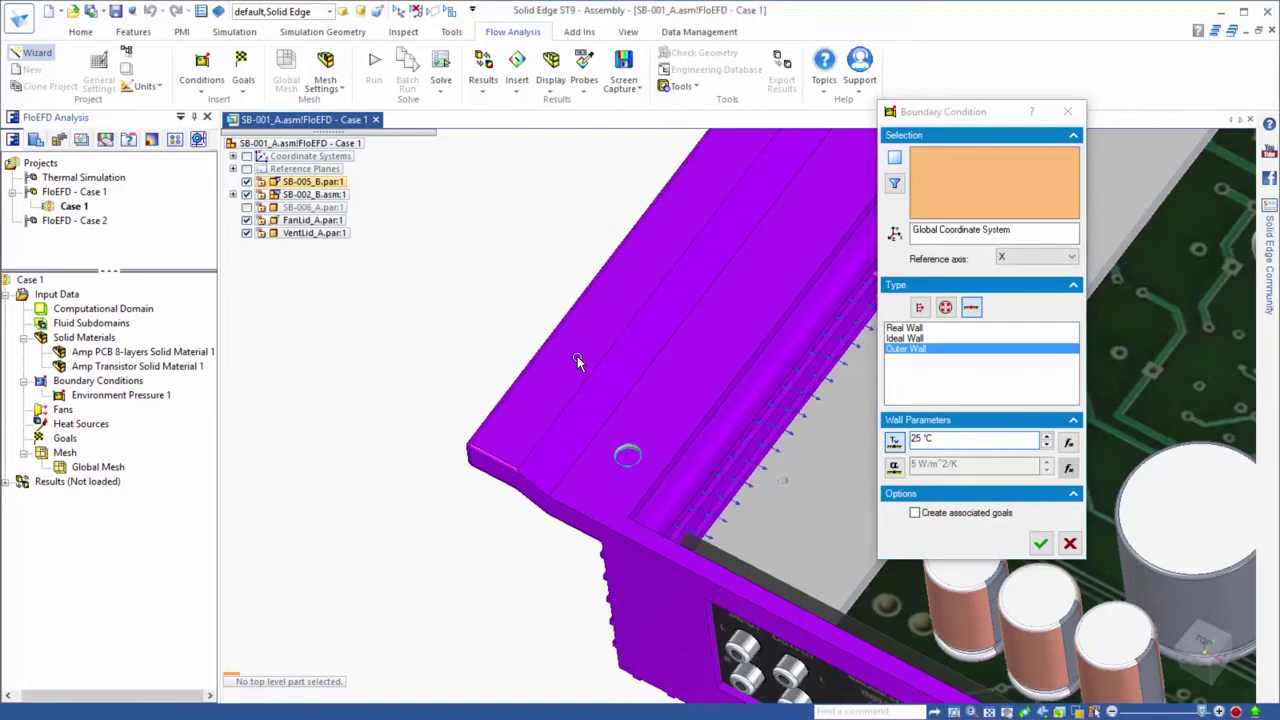
left_click(560, 300)
middle_click_drag(560, 300, 663, 580)
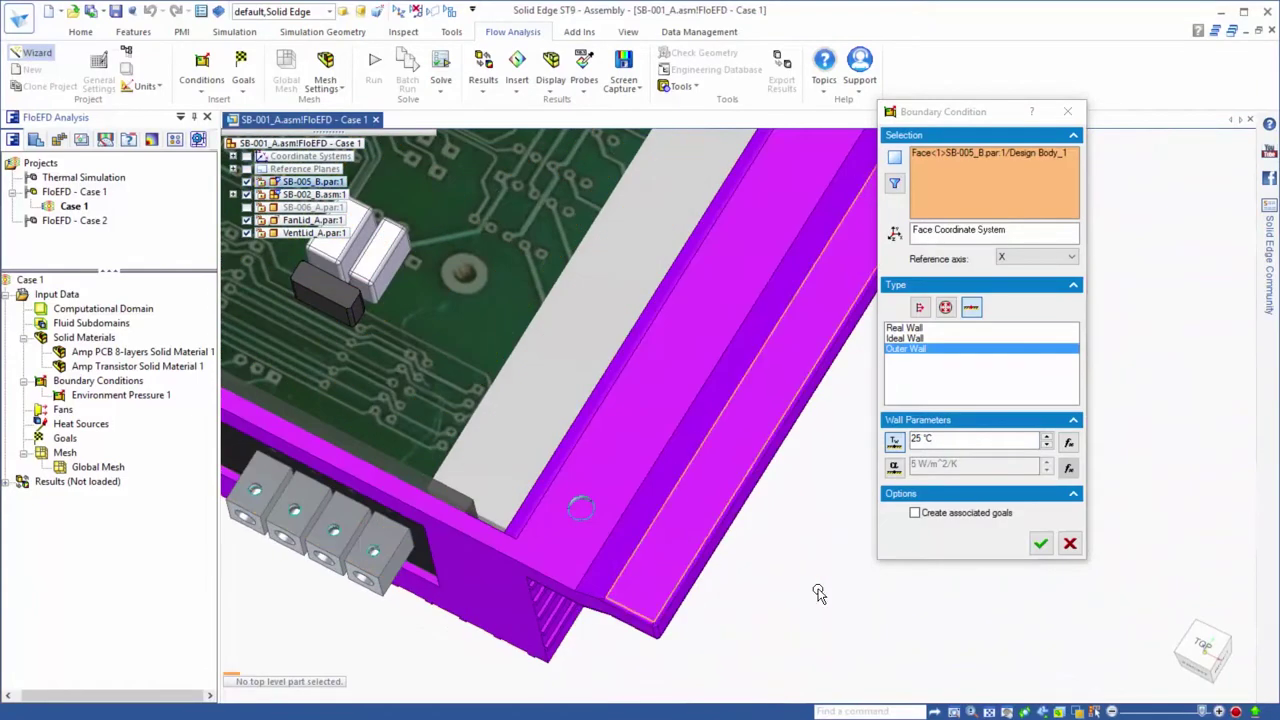
left_click(620, 500)
middle_click_drag(660, 500, 1090, 580)
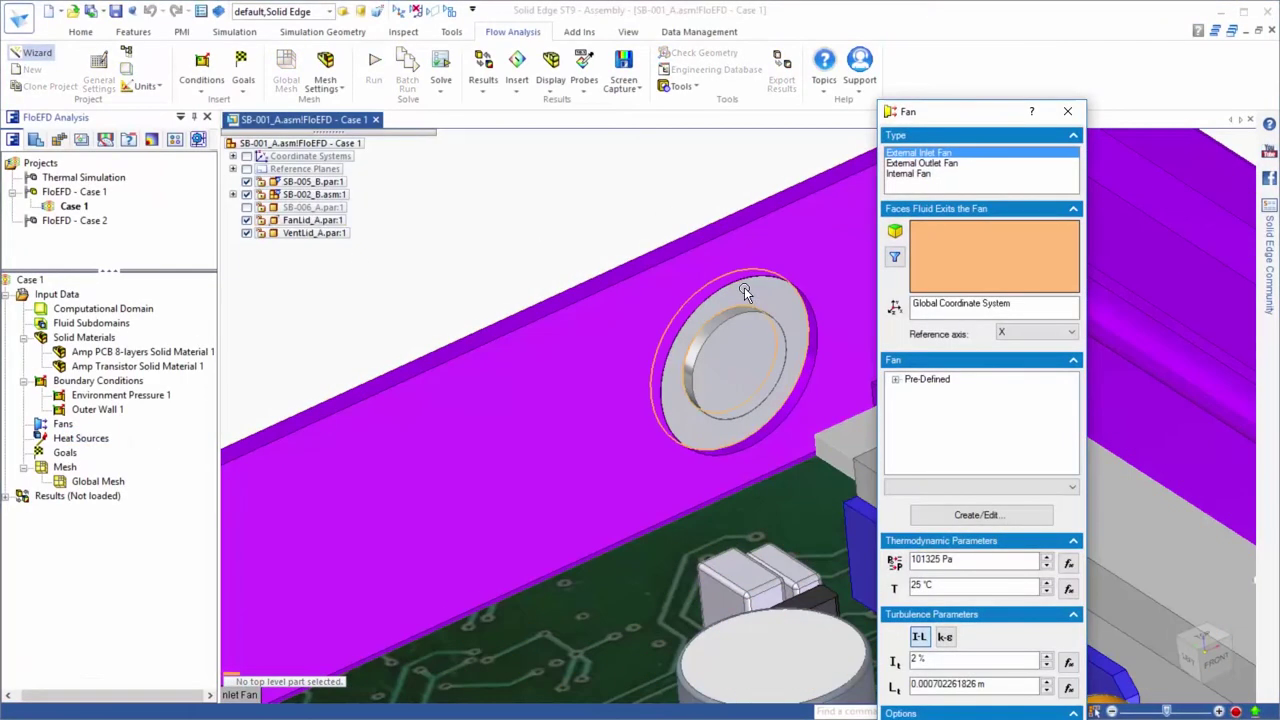
Assign the Papst DC-Axial Series 600 612 fan curve to the round FanLid face
left_click(762, 300)
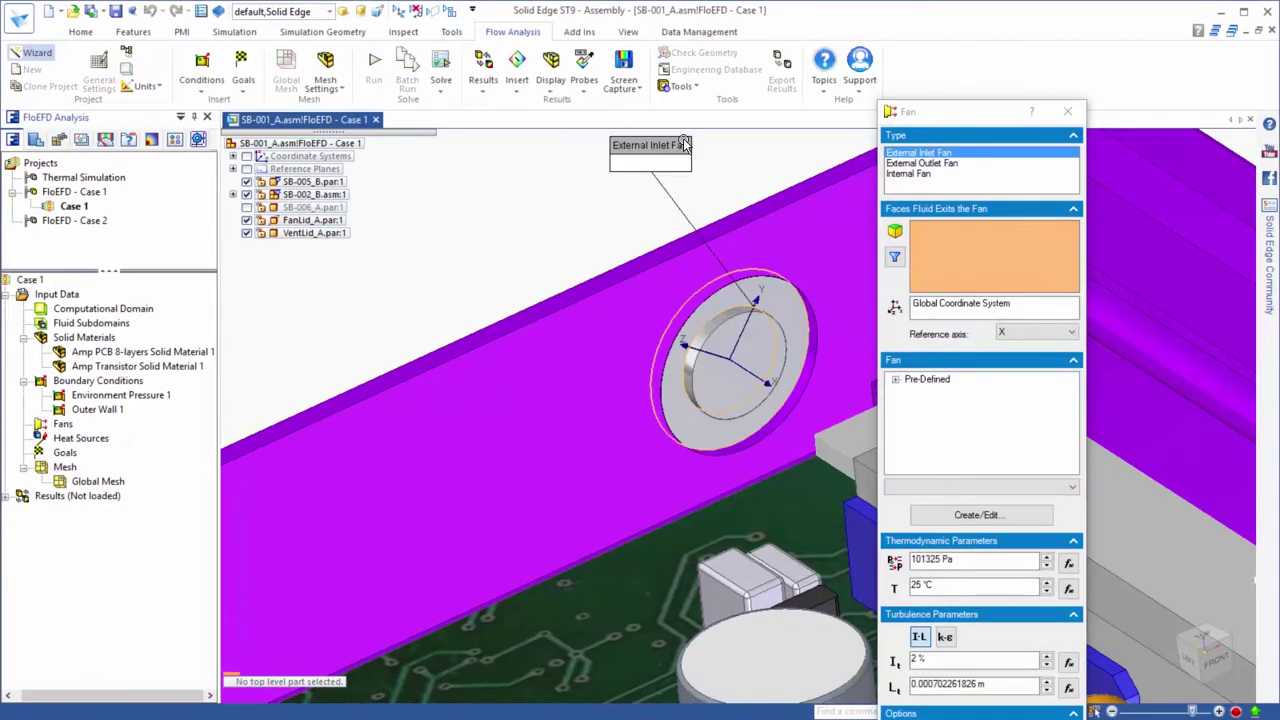
left_click(895, 380)
left_click(910, 405)
left_click(925, 418)
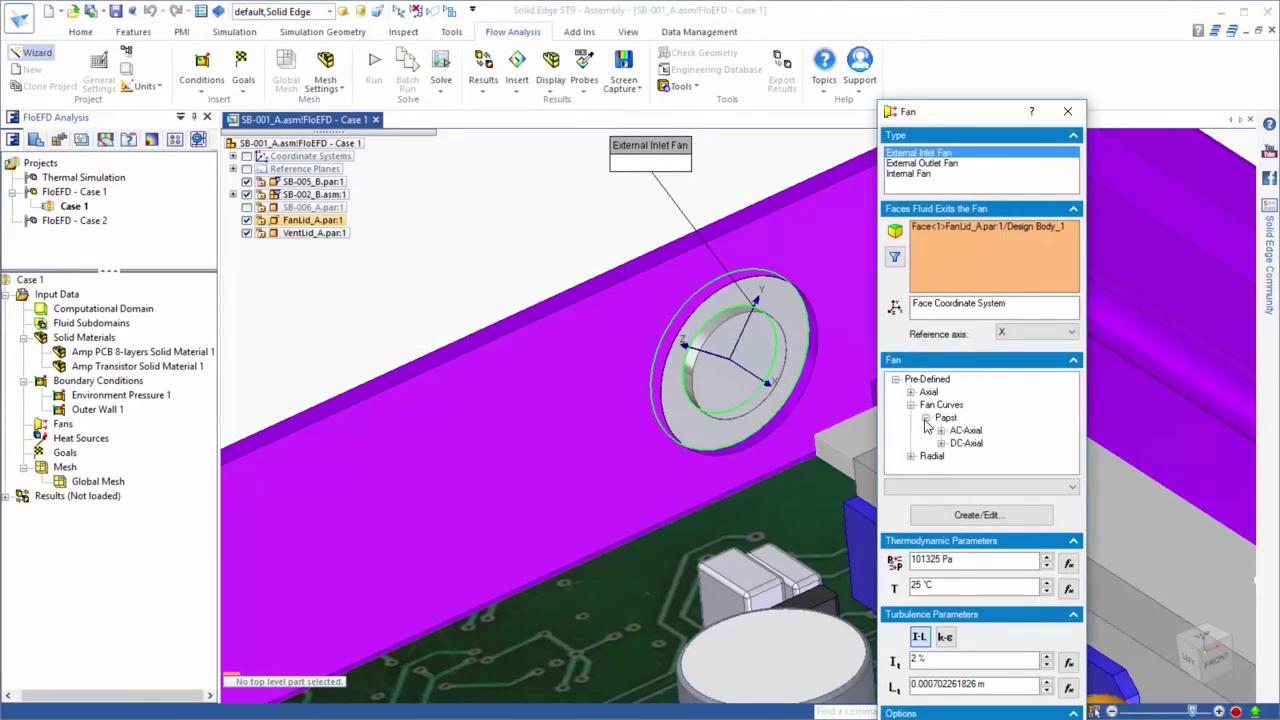
left_click(940, 443)
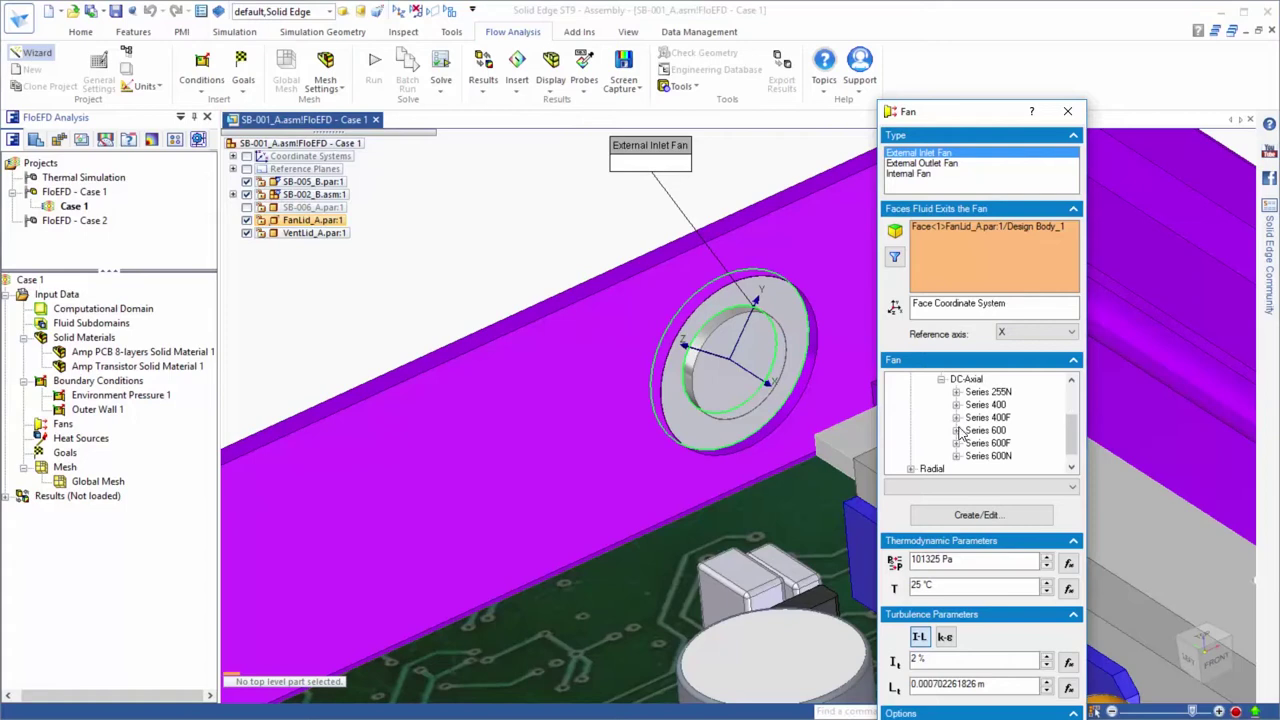
left_click(957, 430)
left_click(971, 405)
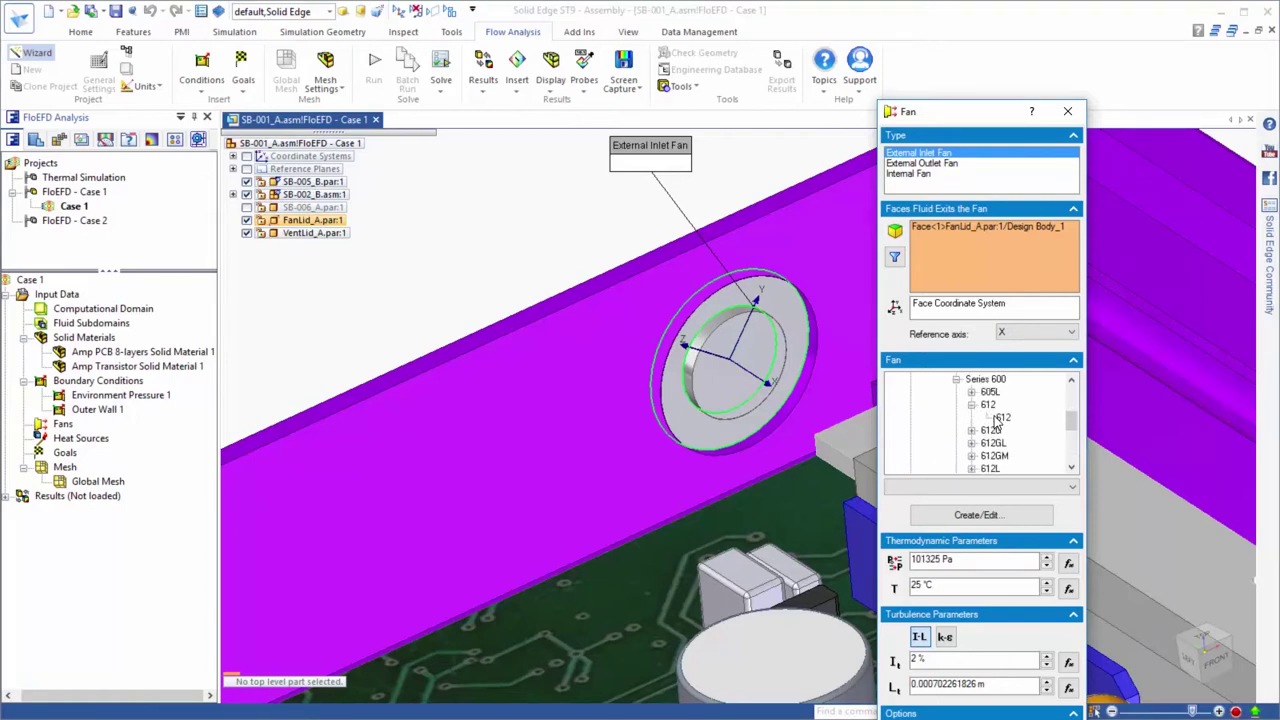
left_click(999, 418)
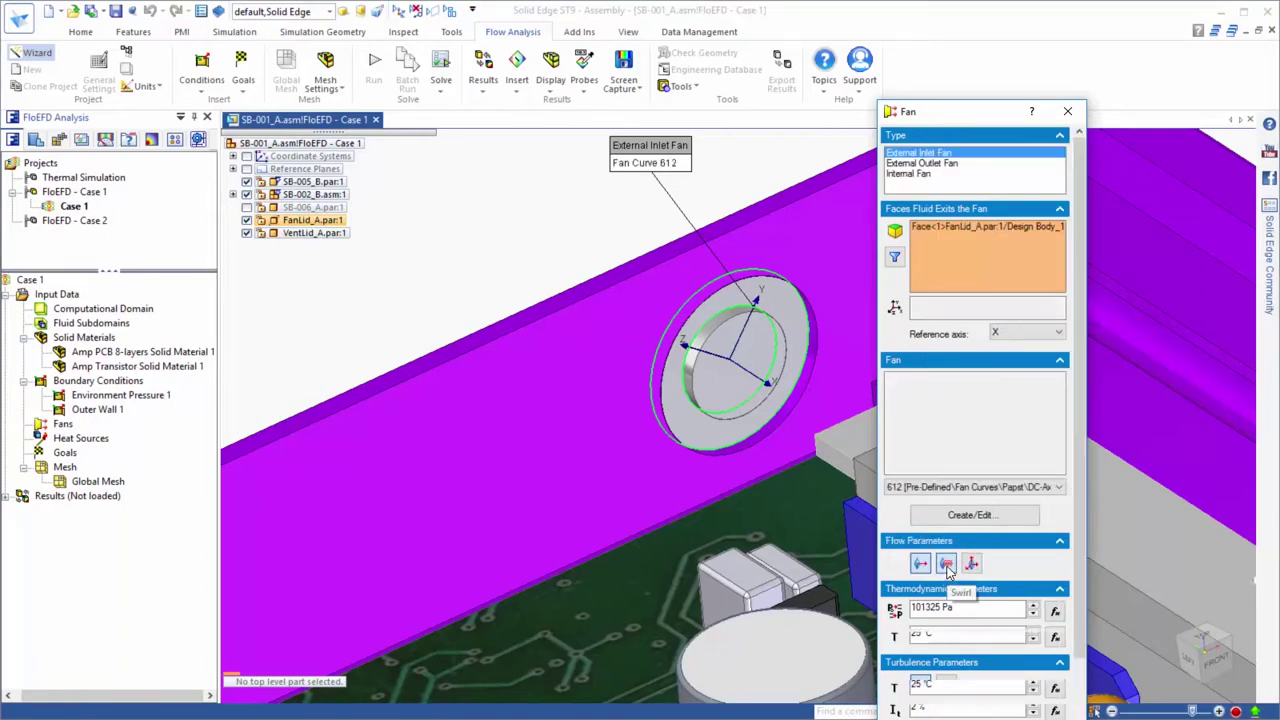
Enable fan swirl at 1000 RPM and confirm External Inlet Fan 1
left_click(947, 565)
double_click(930, 587)
type("1")
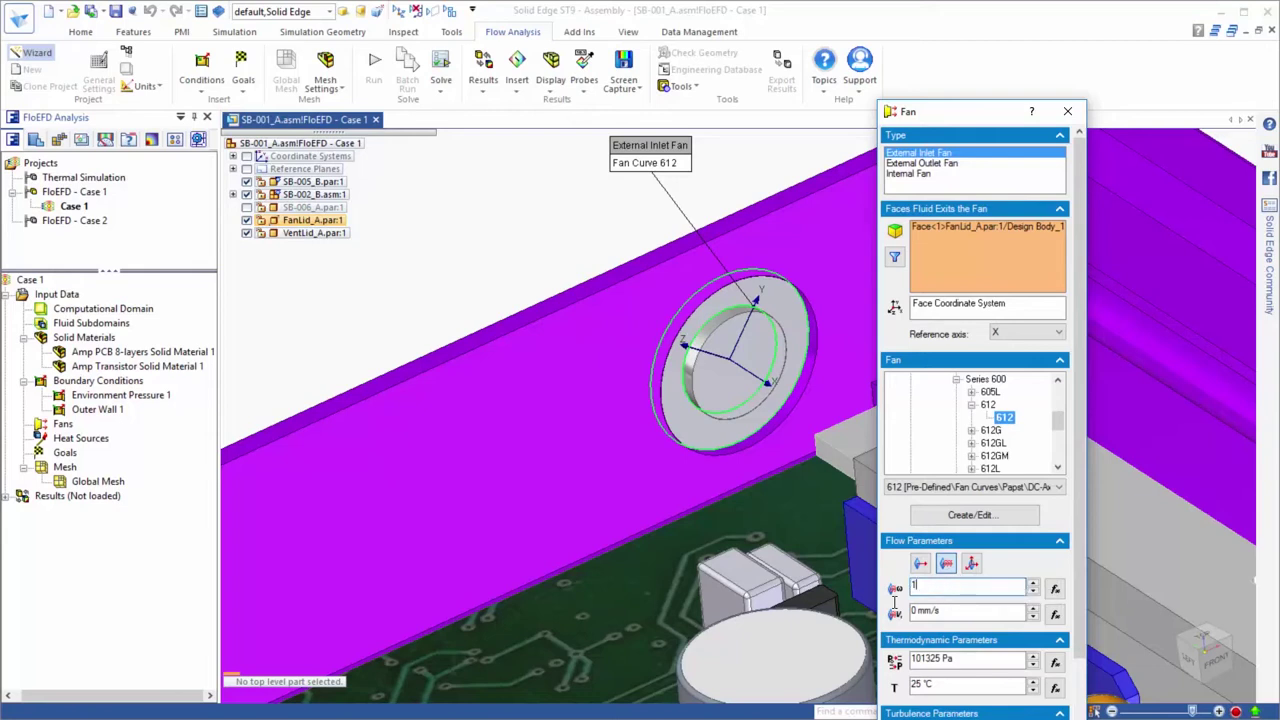
type("000")
left_click_drag(997, 112, 1000, 7)
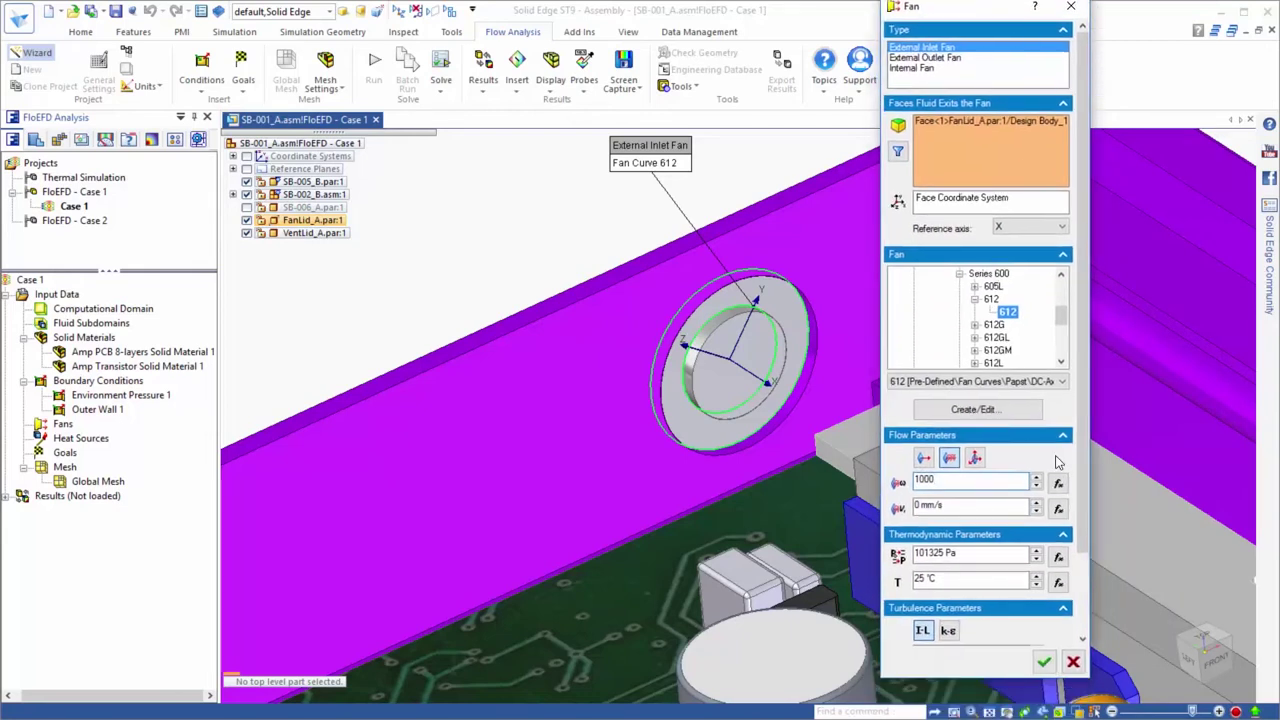
left_click(1045, 664)
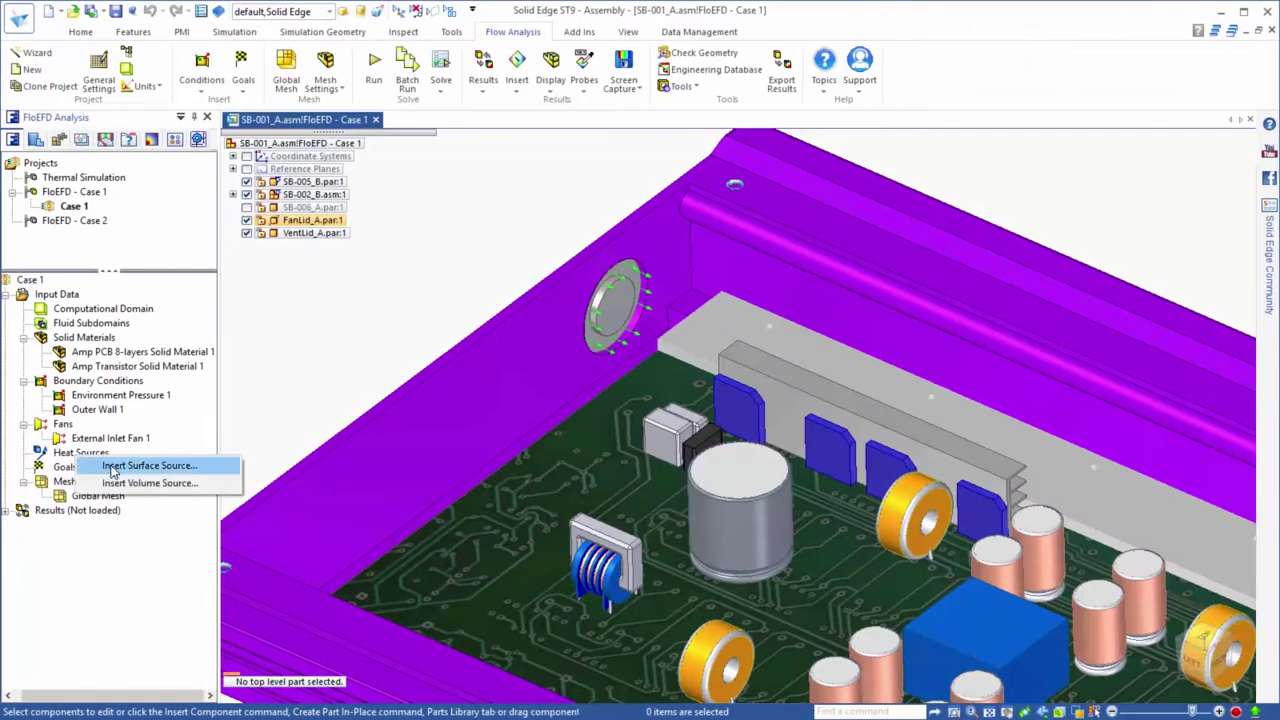
Add a 20 W volume heat source on the transistor parts
left_click(116, 484)
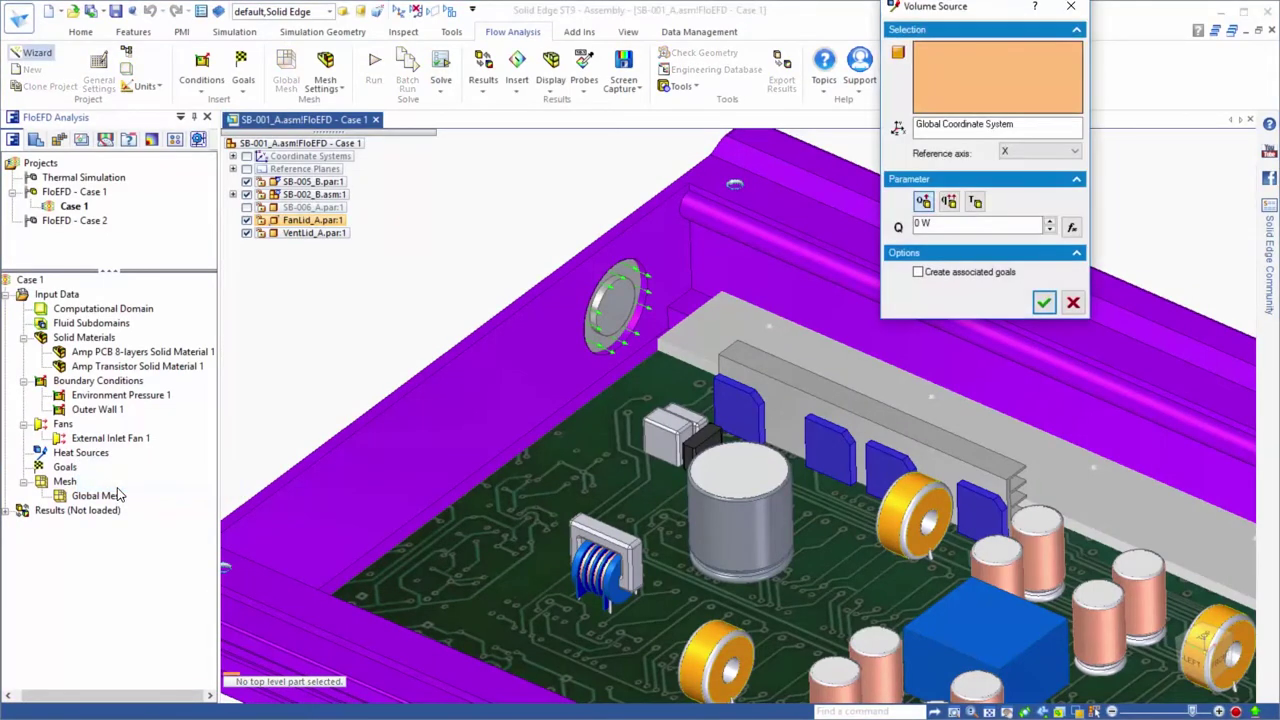
left_click(93, 367)
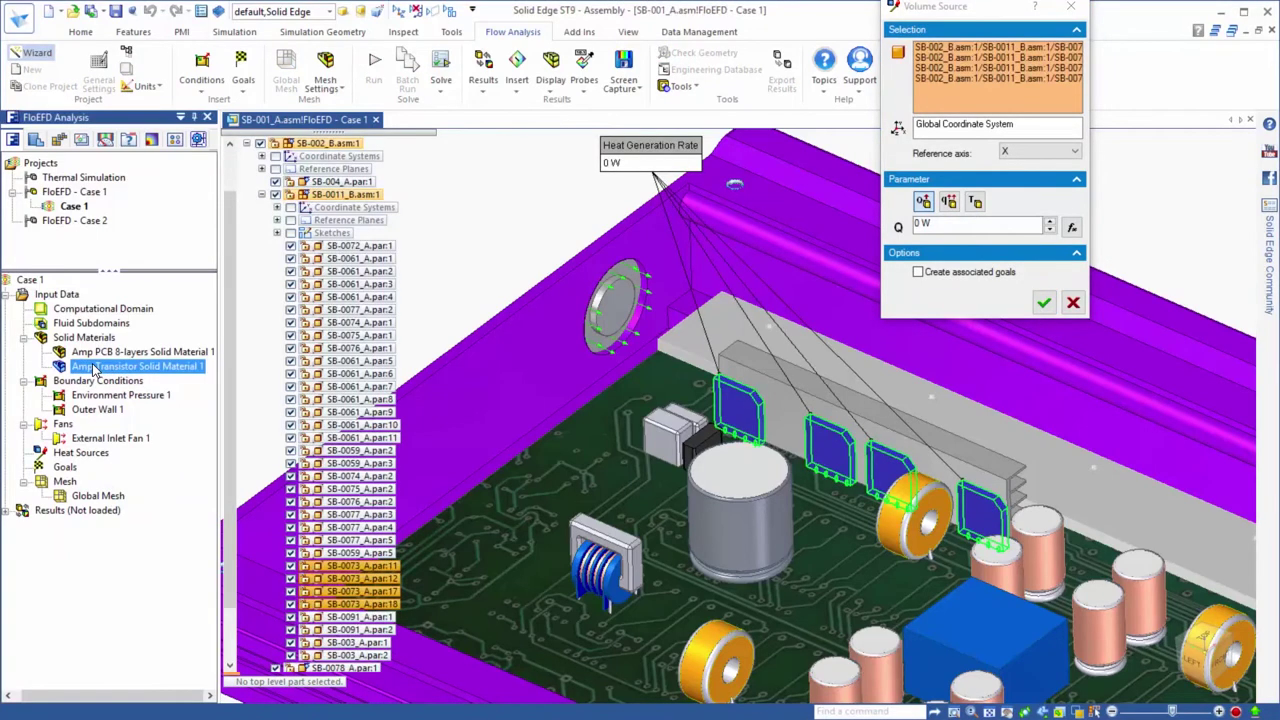
left_click(930, 224)
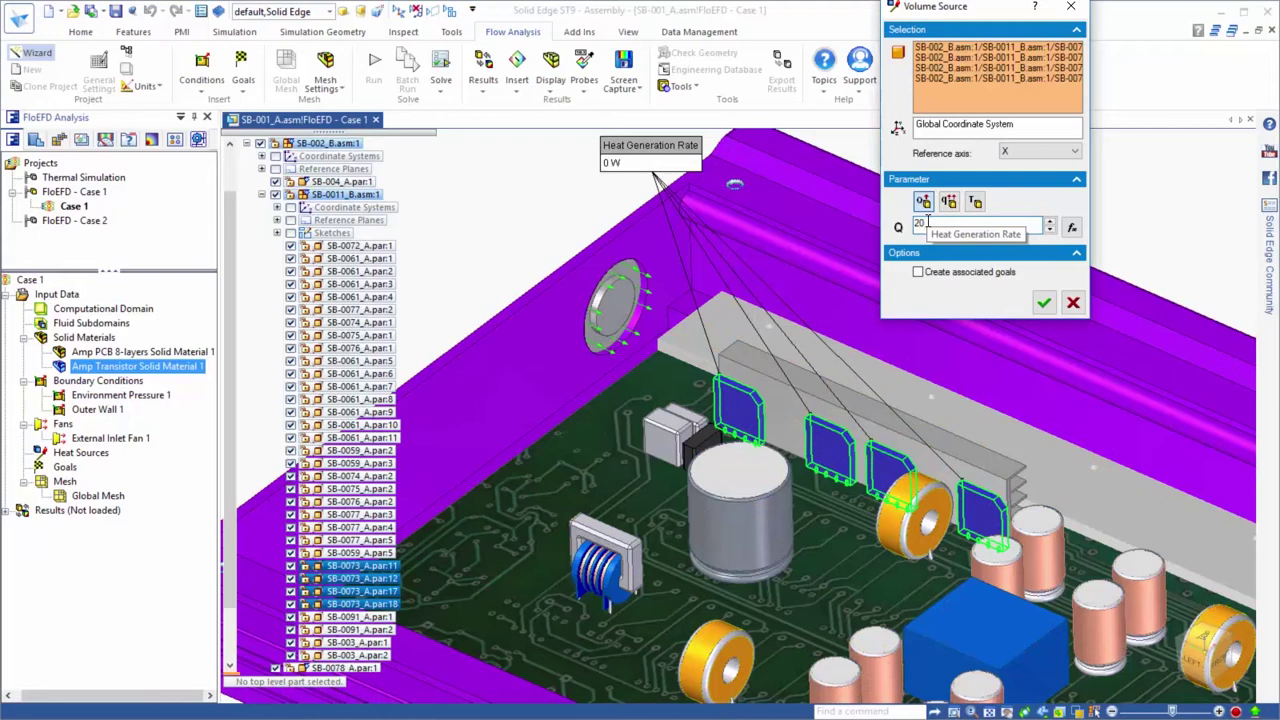
type("20")
key("Return")
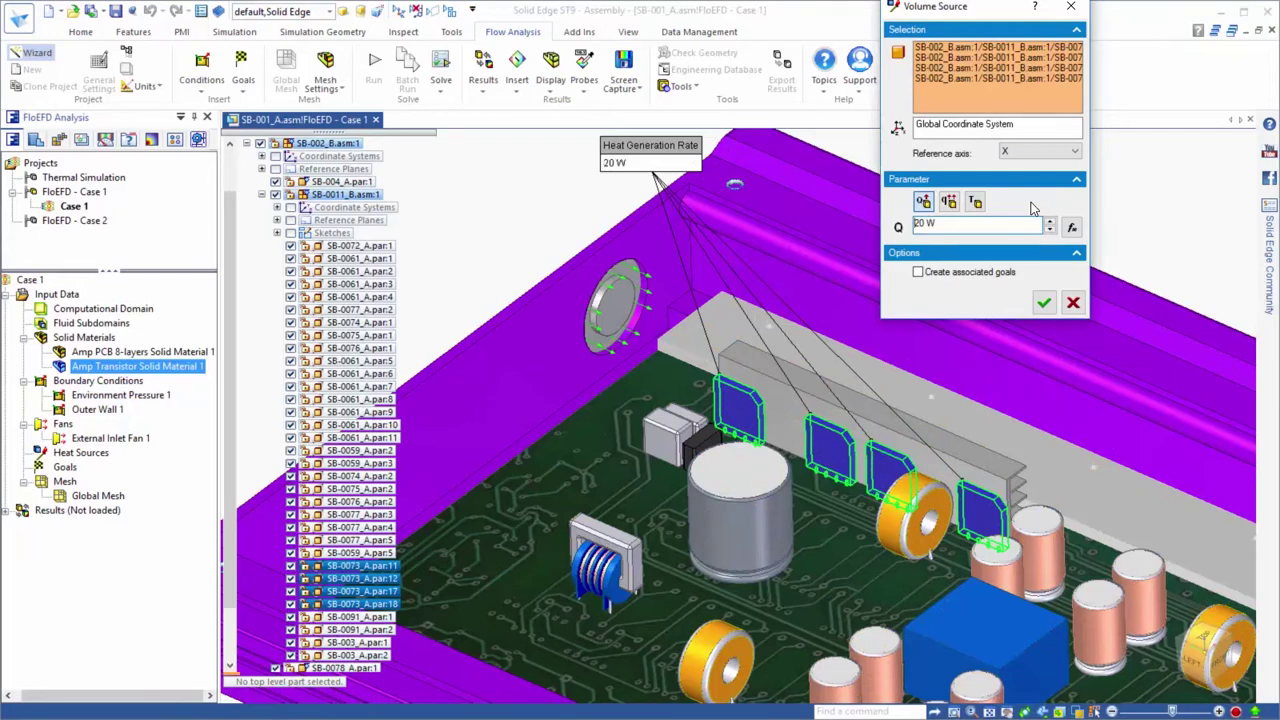
left_click(1043, 302)
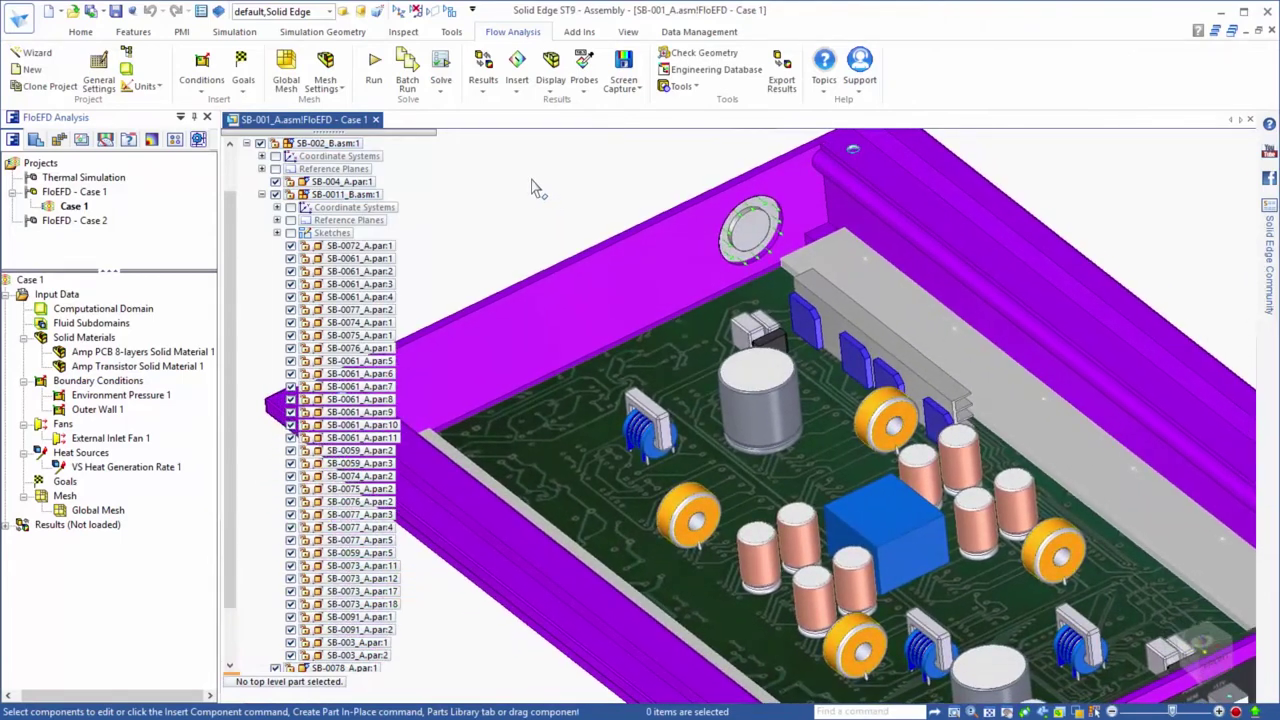
Add a 220 W volume heat source on the SB-004_A circuit board
left_click(757, 555)
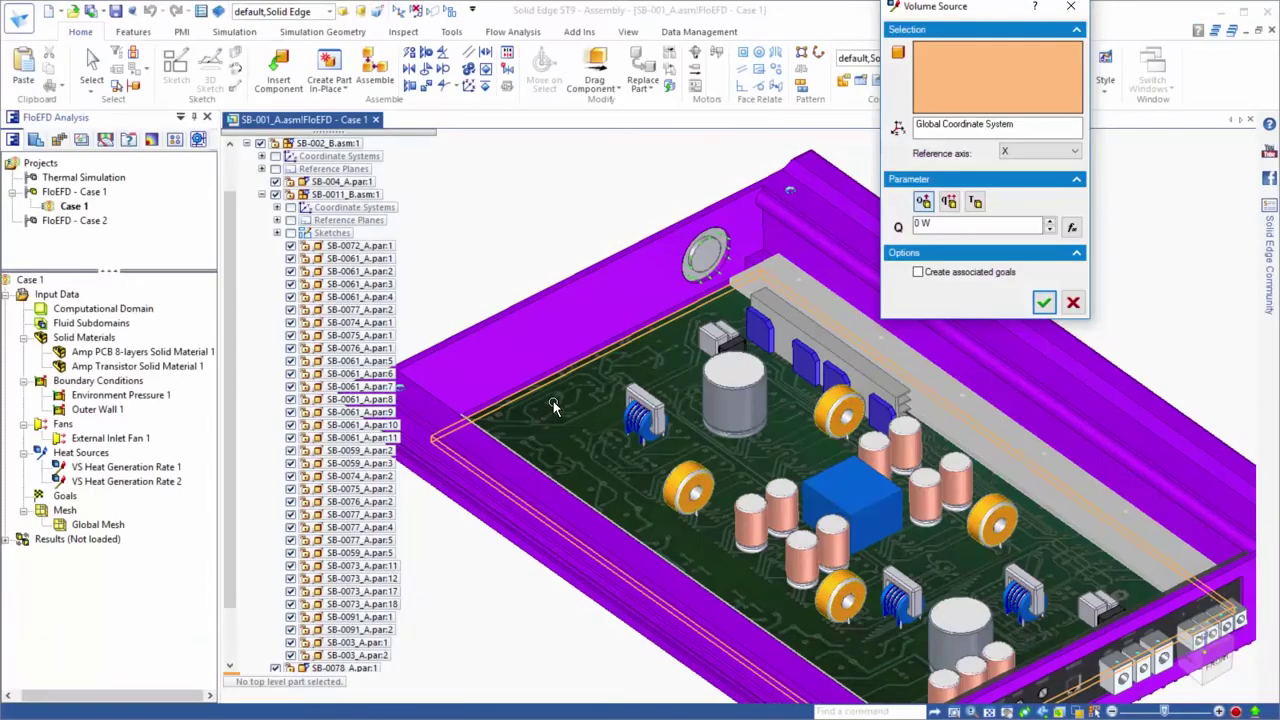
left_click(620, 340)
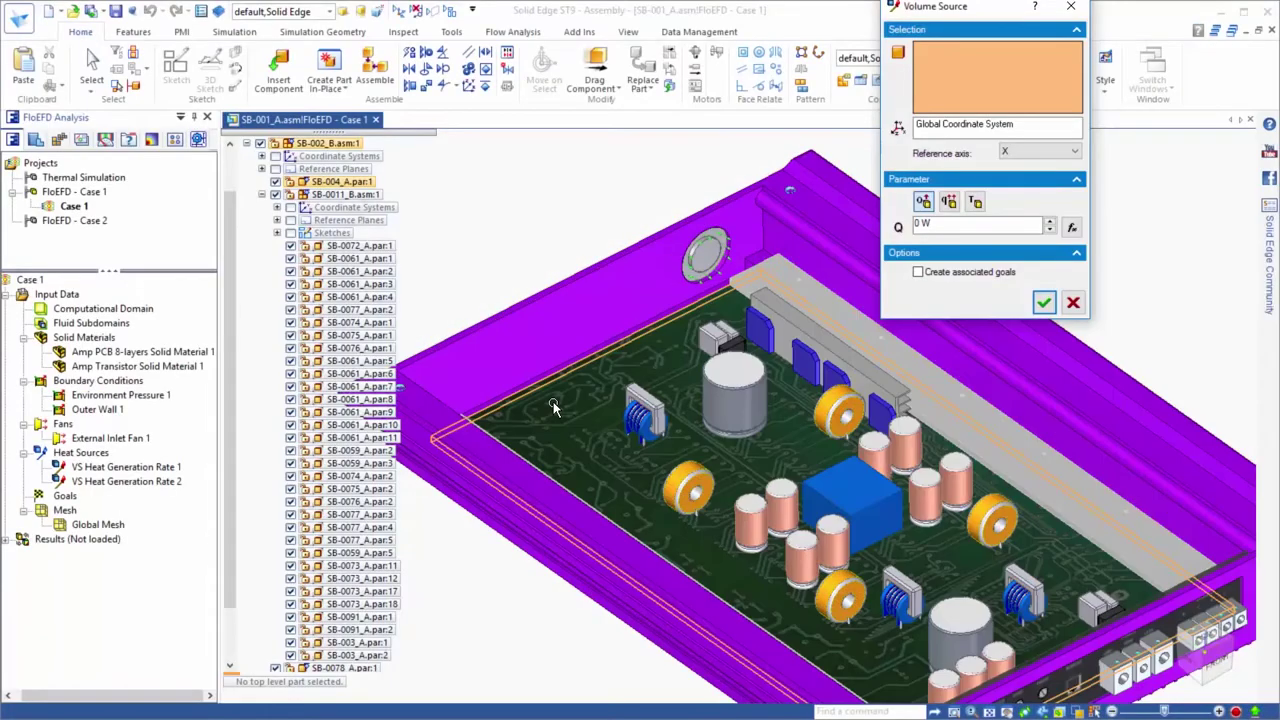
left_click(940, 224)
type("22")
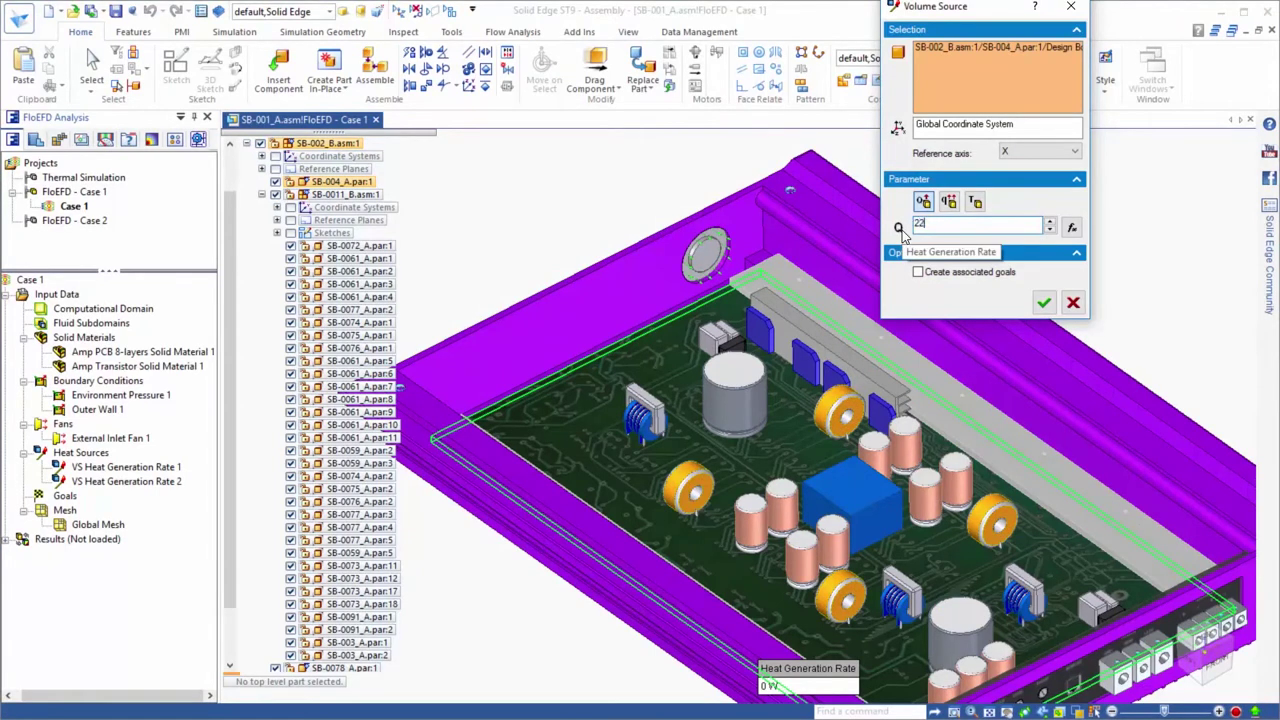
type("0 W")
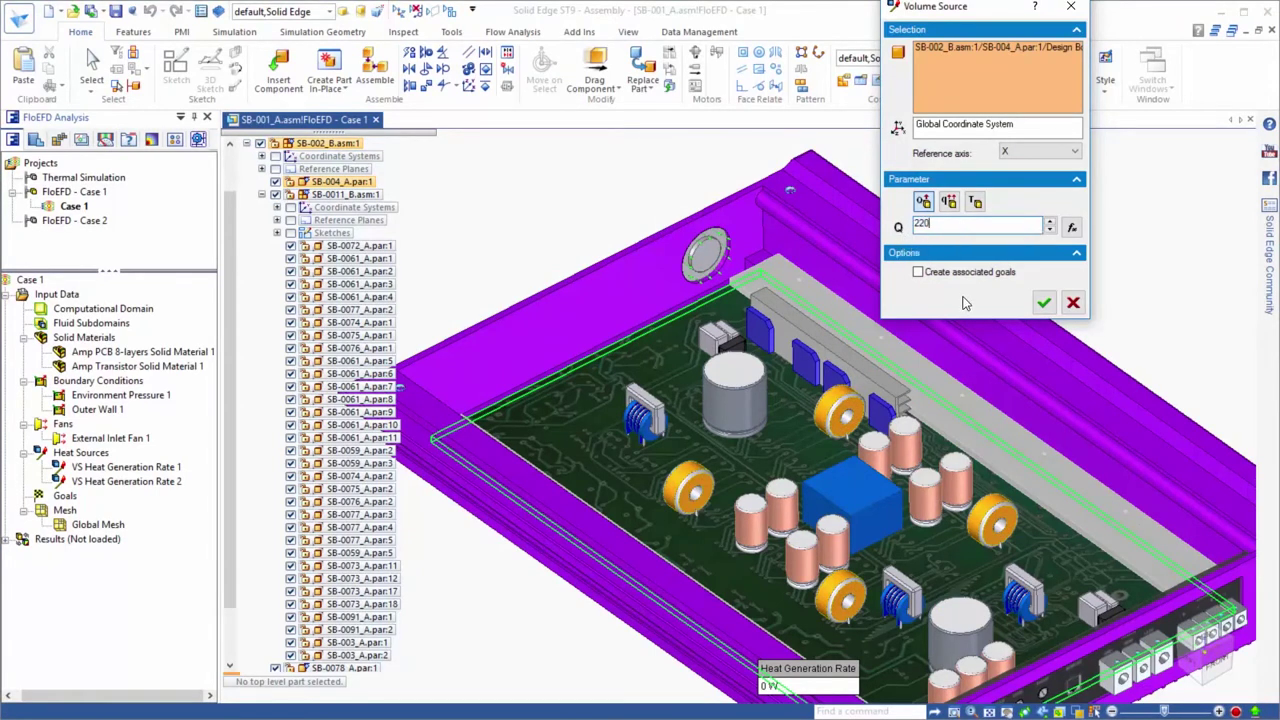
left_click(1043, 302)
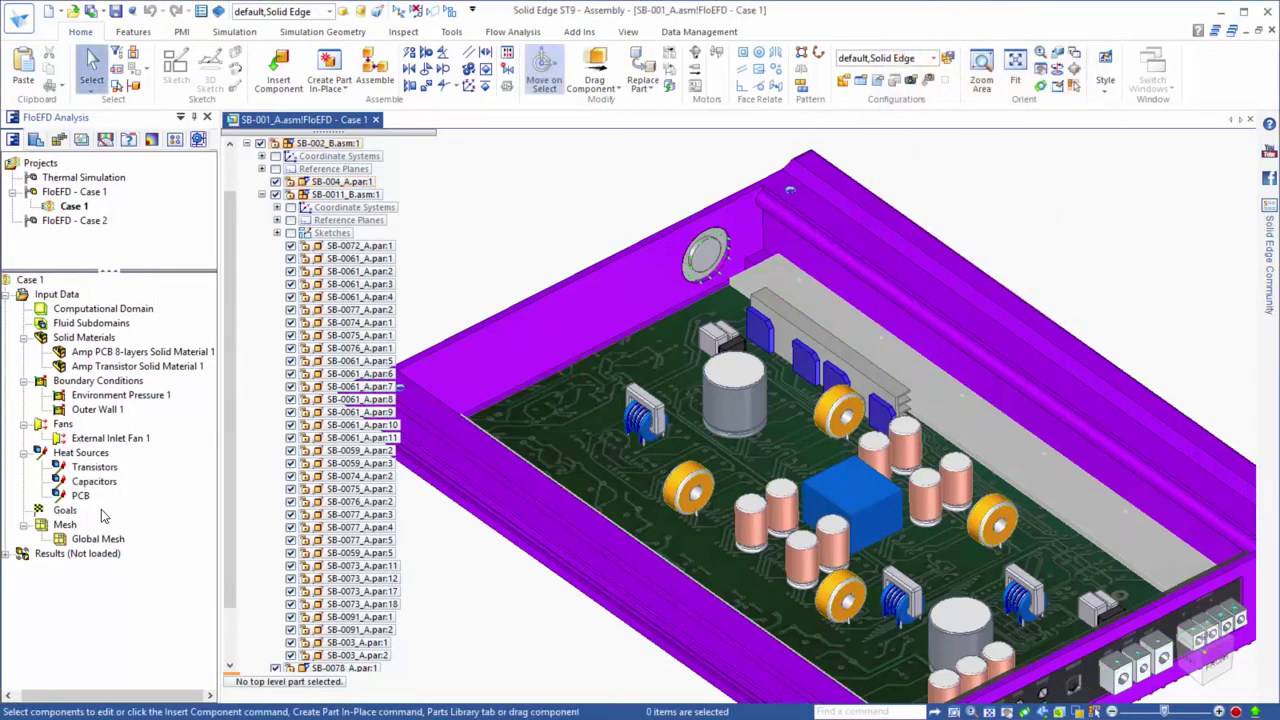
Add volume goals for the Transistors' average and maximum solid temperature
right_click(70, 517)
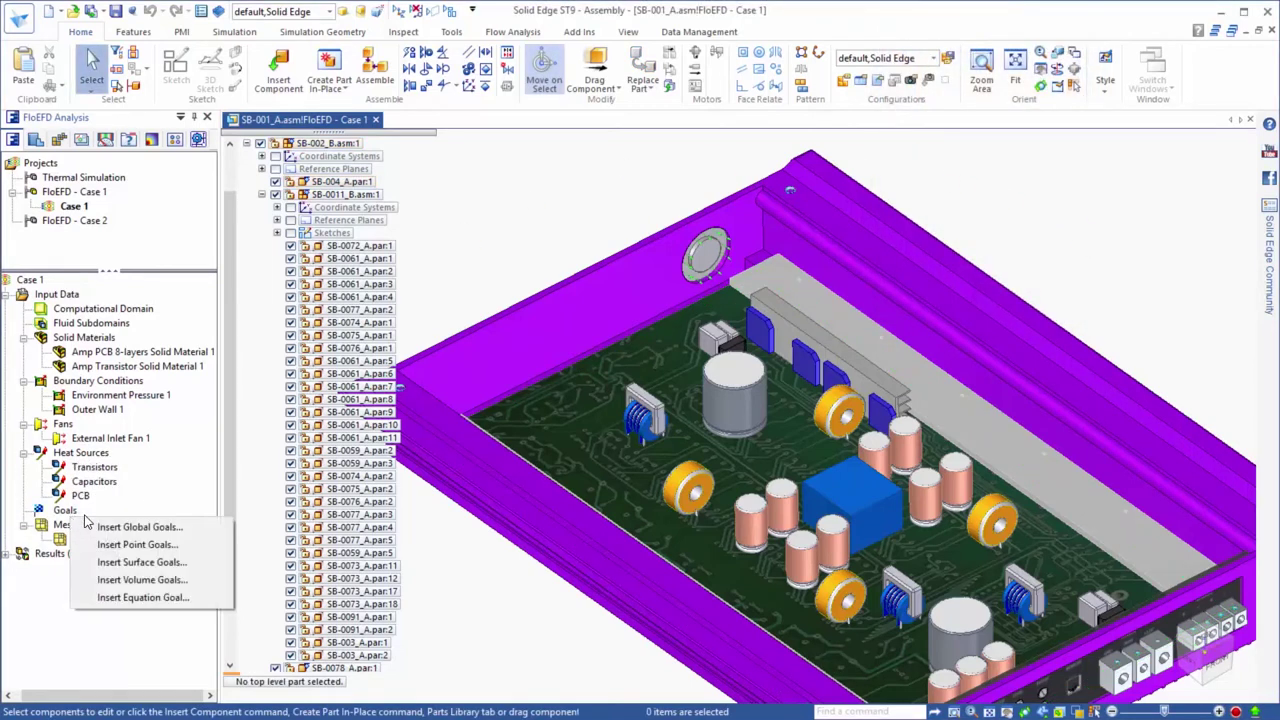
left_click(120, 579)
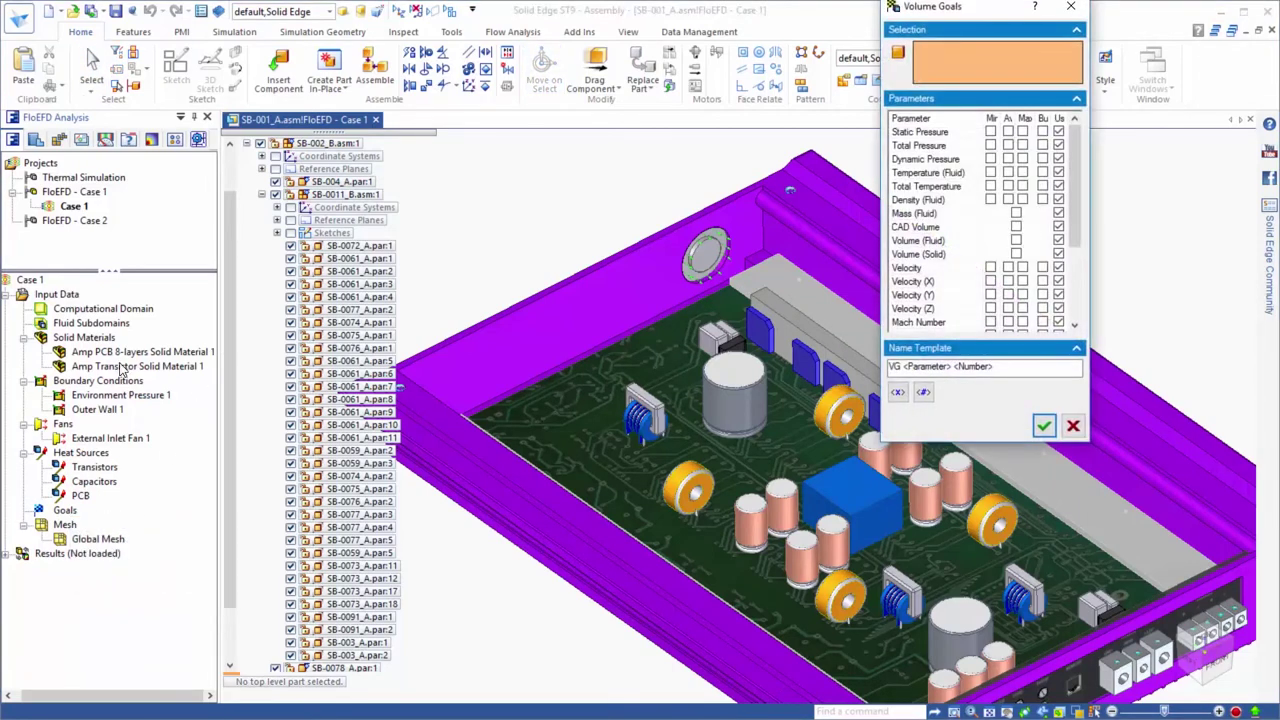
left_click(92, 466)
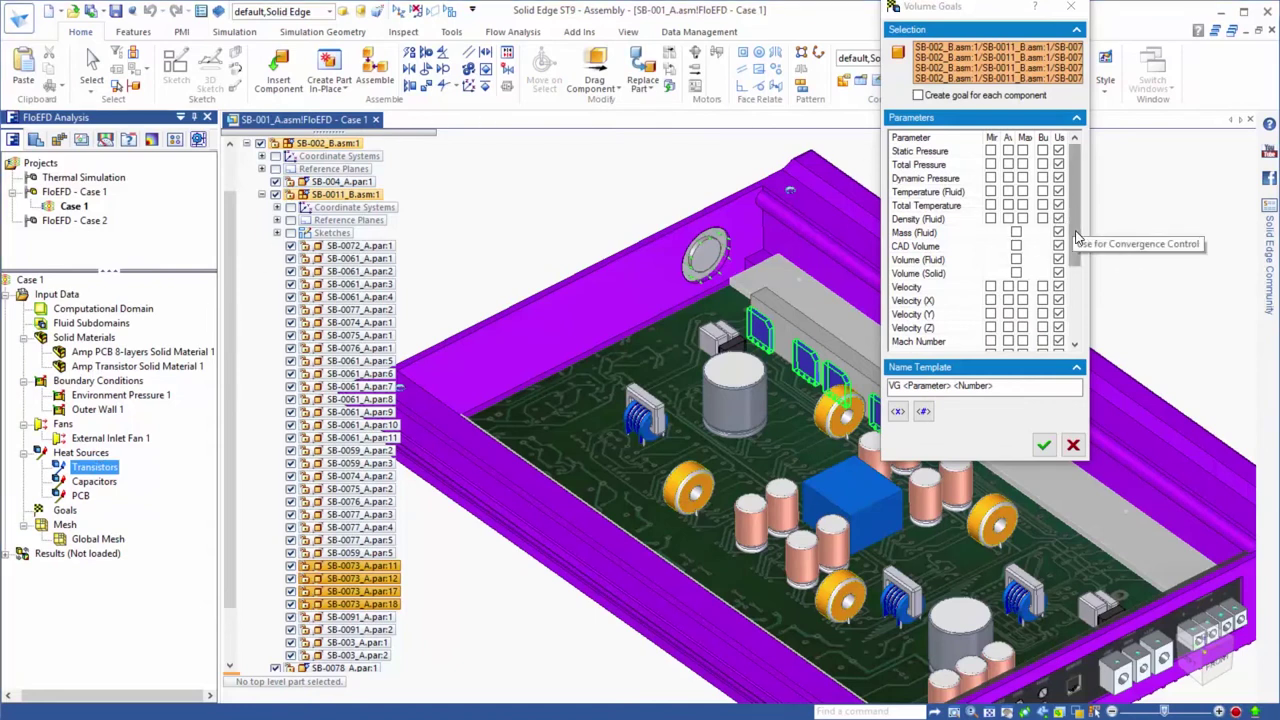
left_click_drag(1076, 237, 1075, 318)
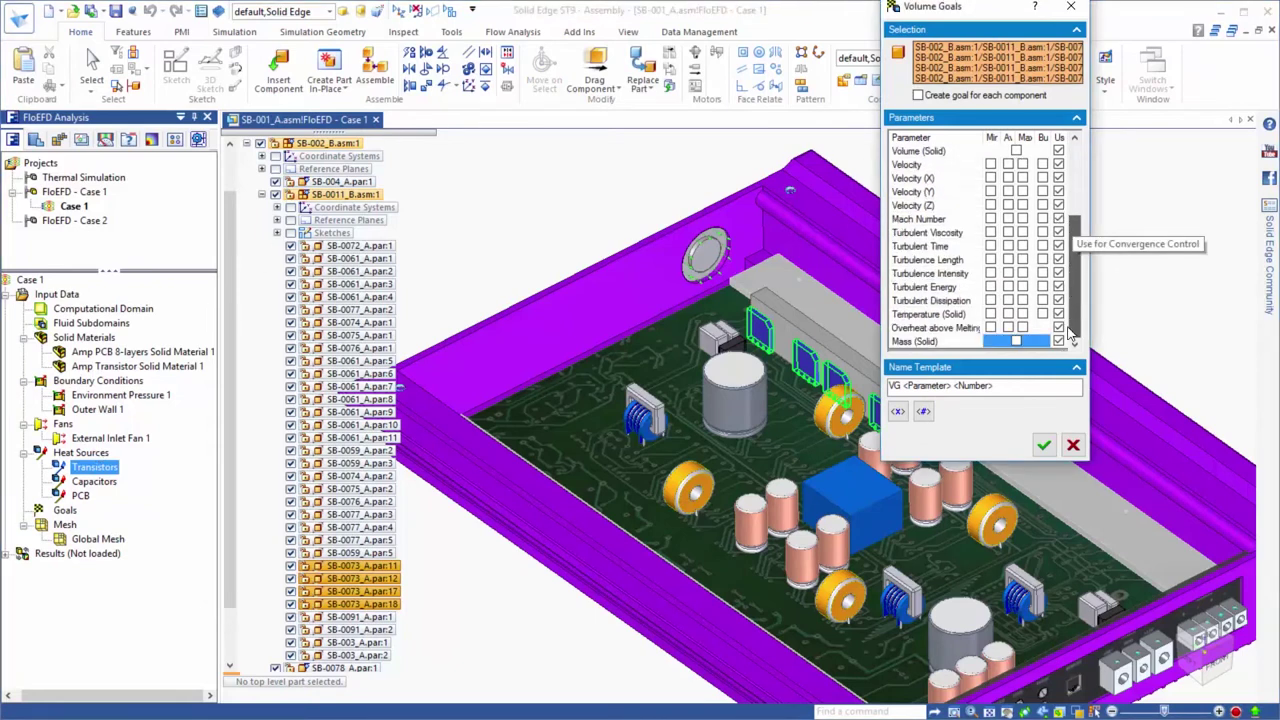
left_click(1008, 314)
left_click(1024, 314)
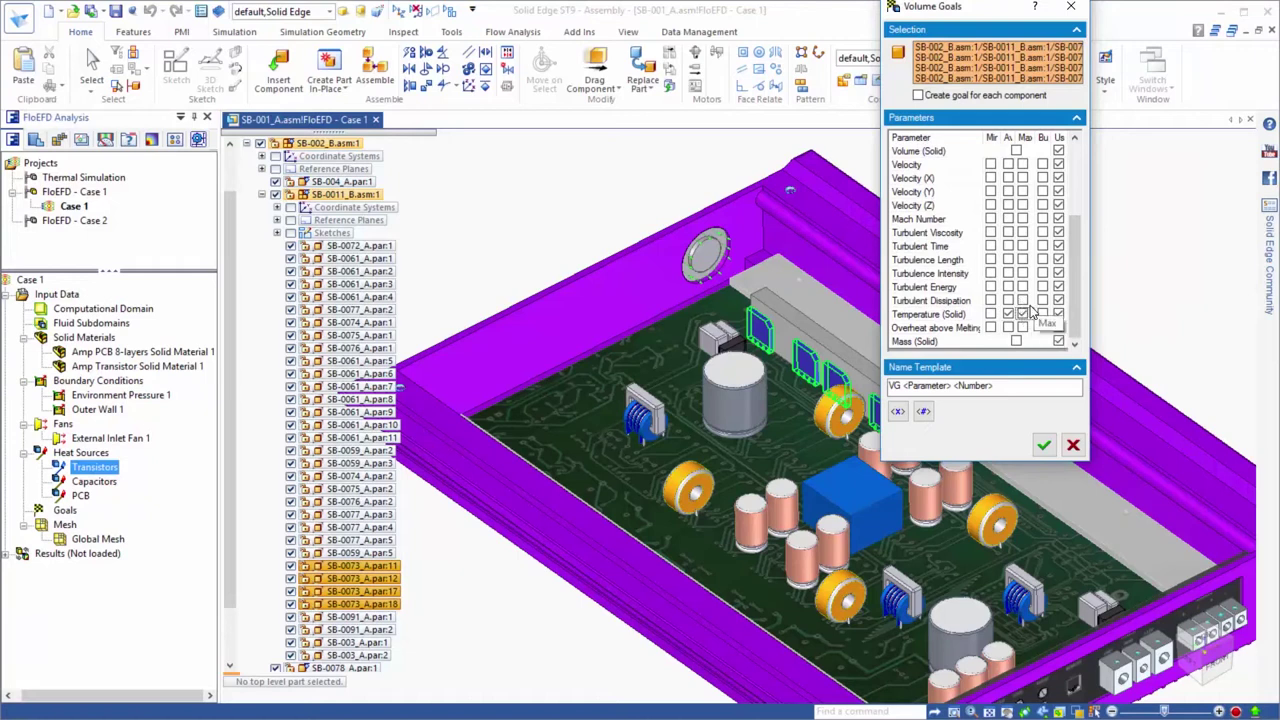
left_click(1043, 445)
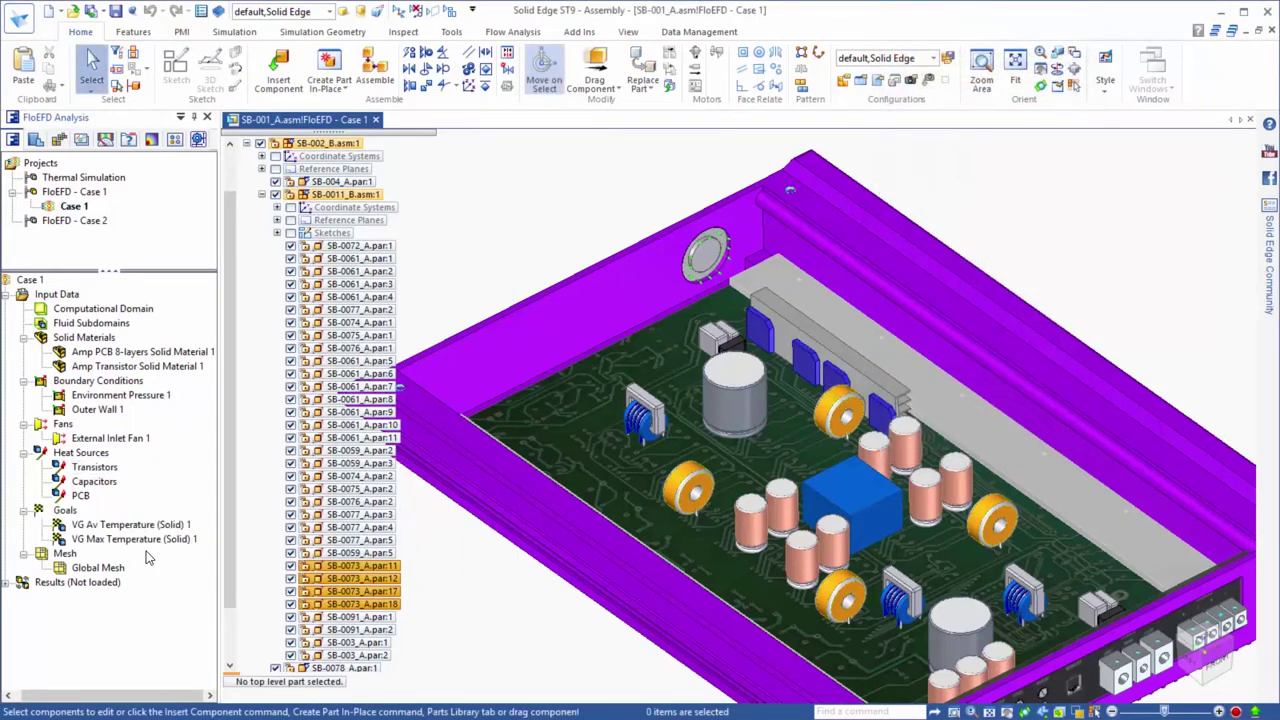
Add a surface goal tracking volume flow rate through the External Inlet Fan 1 face
right_click(65, 511)
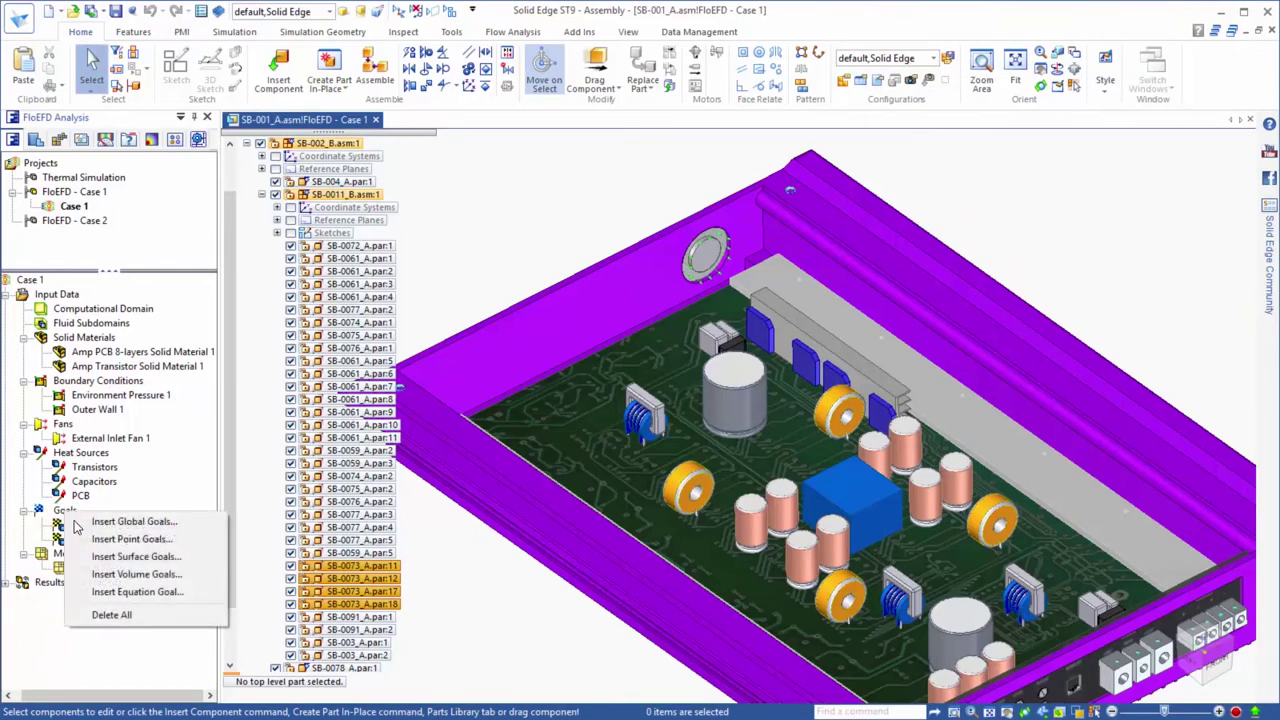
left_click(120, 556)
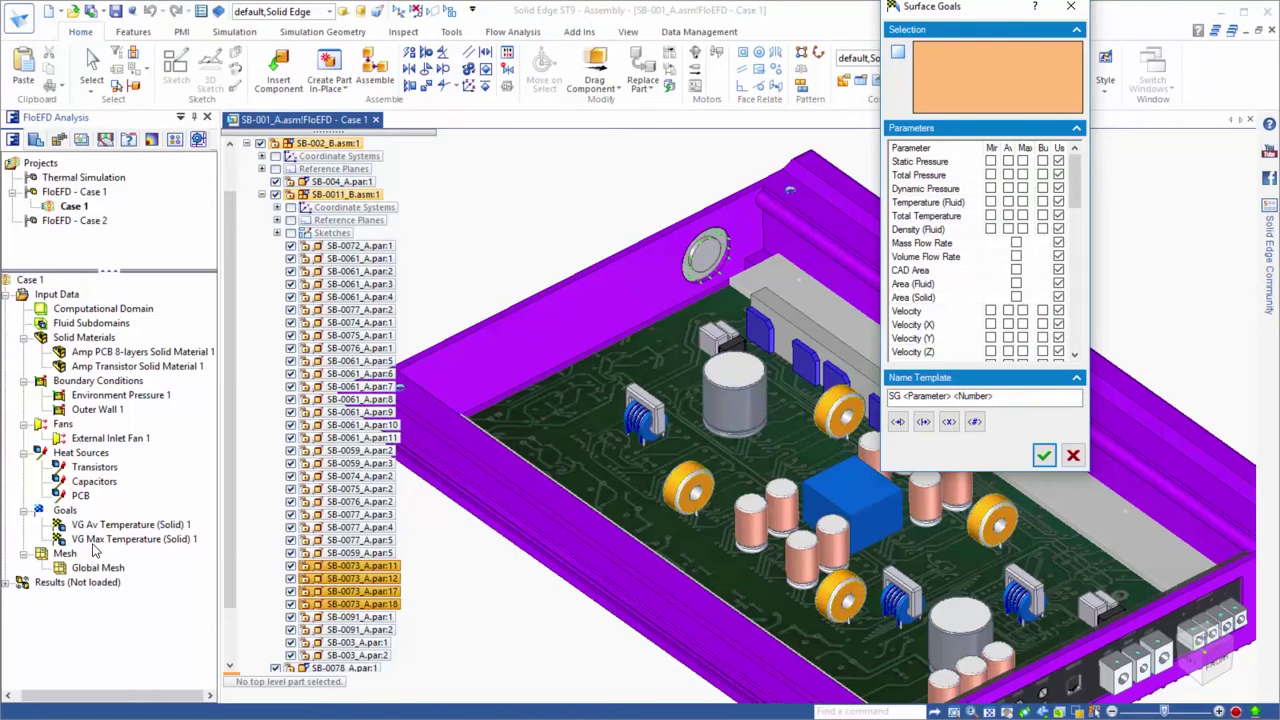
left_click(100, 440)
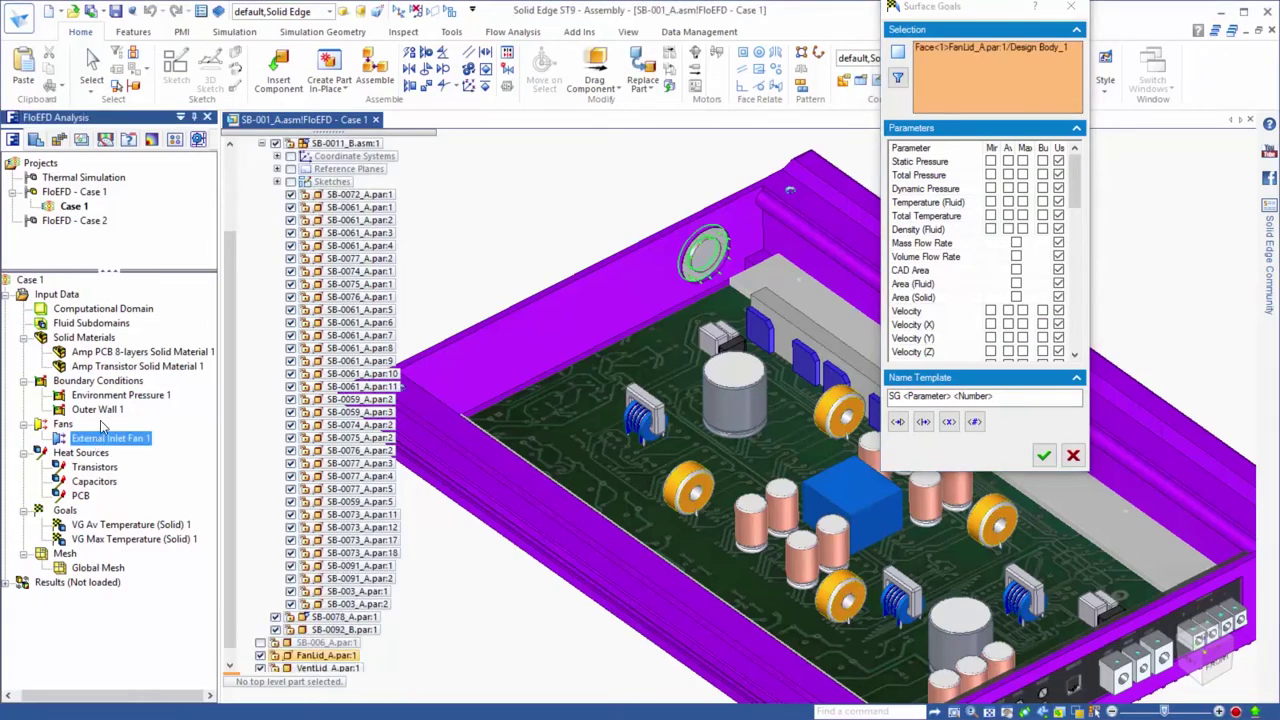
left_click(1016, 259)
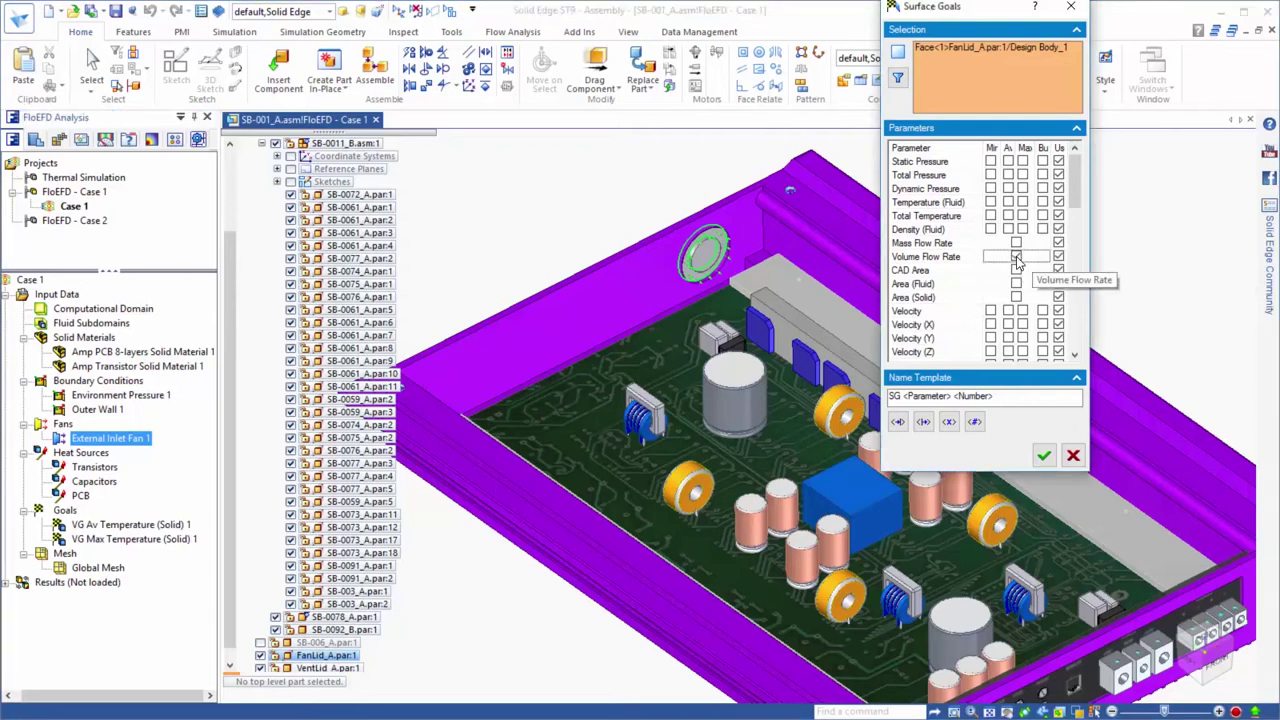
left_click(1043, 455)
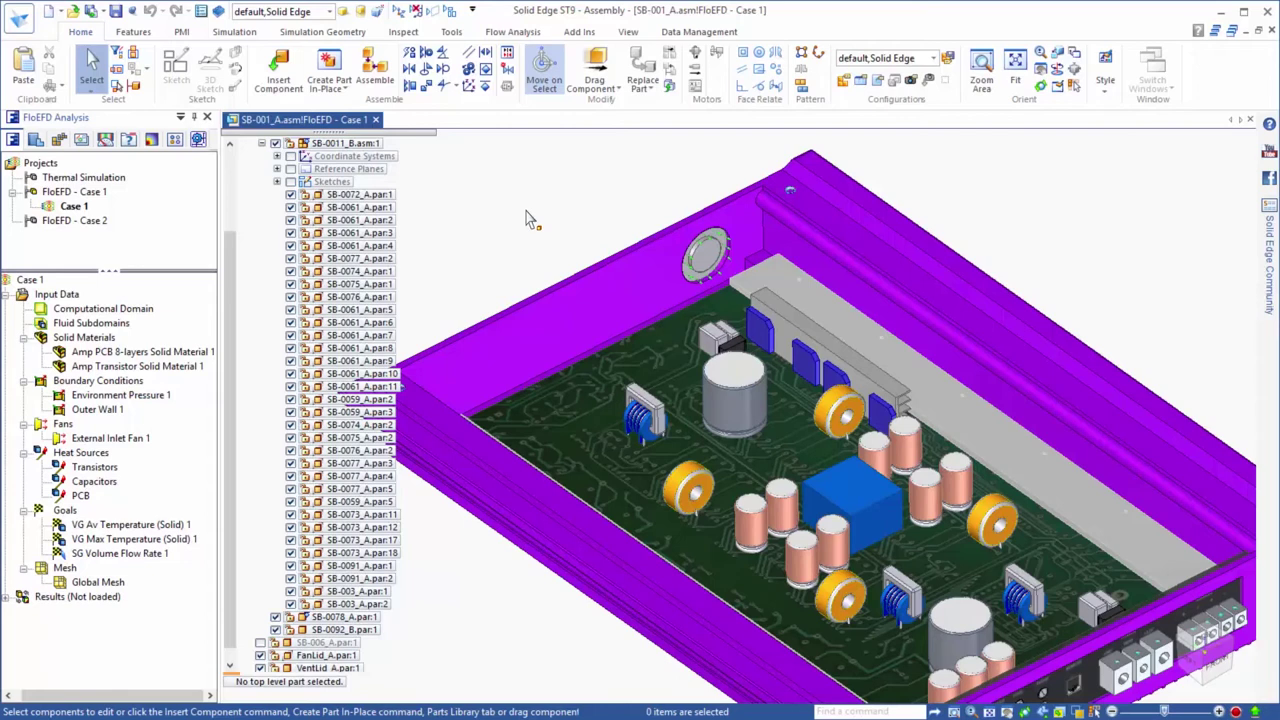
left_click(86, 584)
right_click(86, 584)
left_click(110, 588)
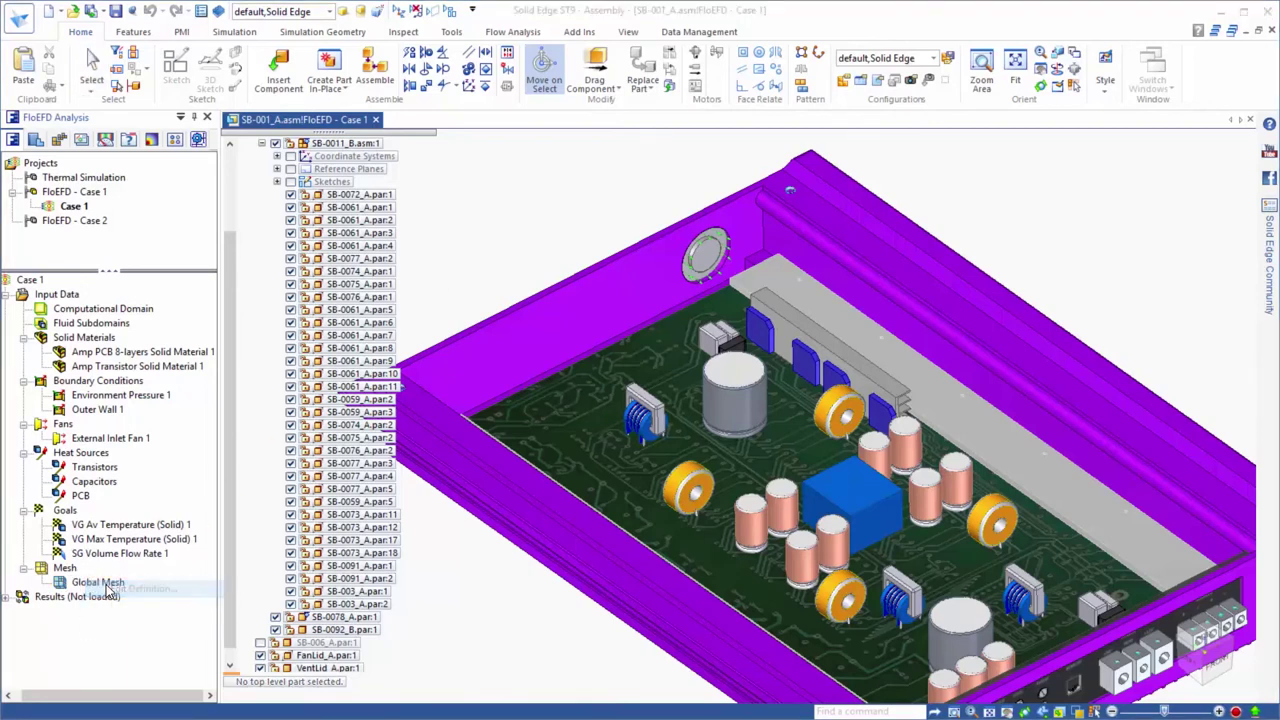
left_click_drag(946, 14, 966, 148)
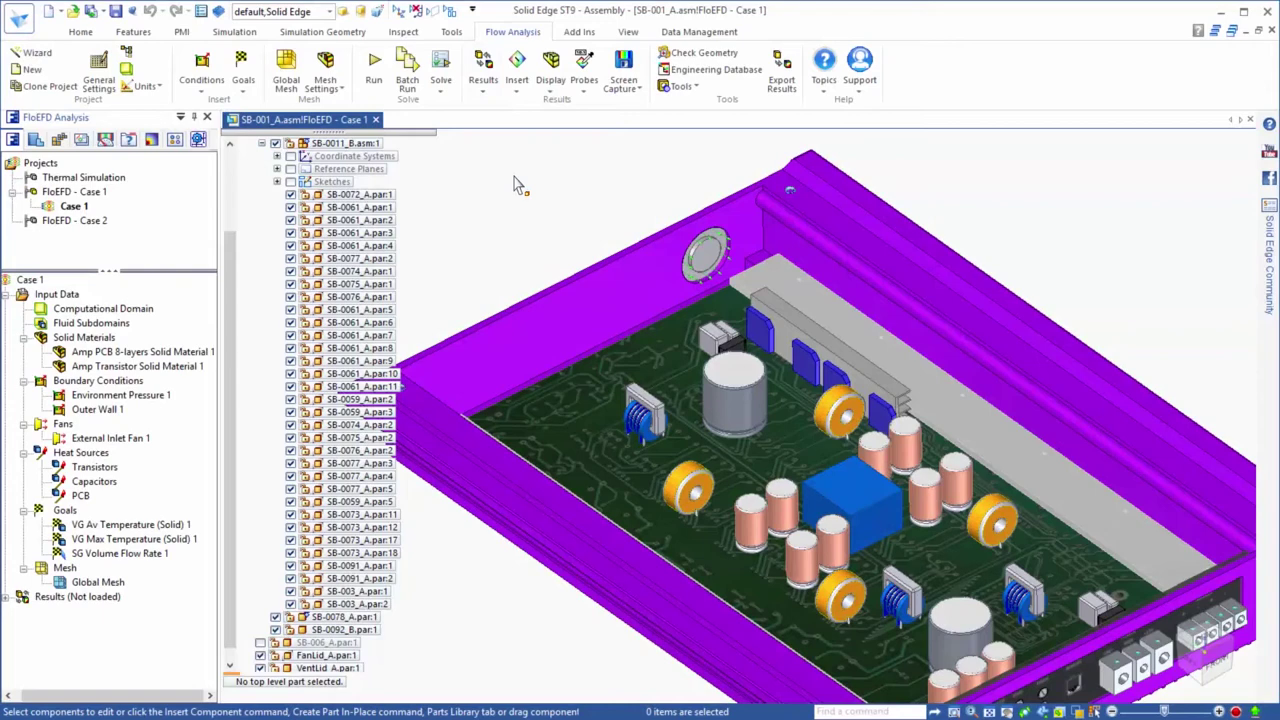
Run the Case 1 calculation to 148 iterations and review the velocity, temperature and goal plots
left_click(374, 60)
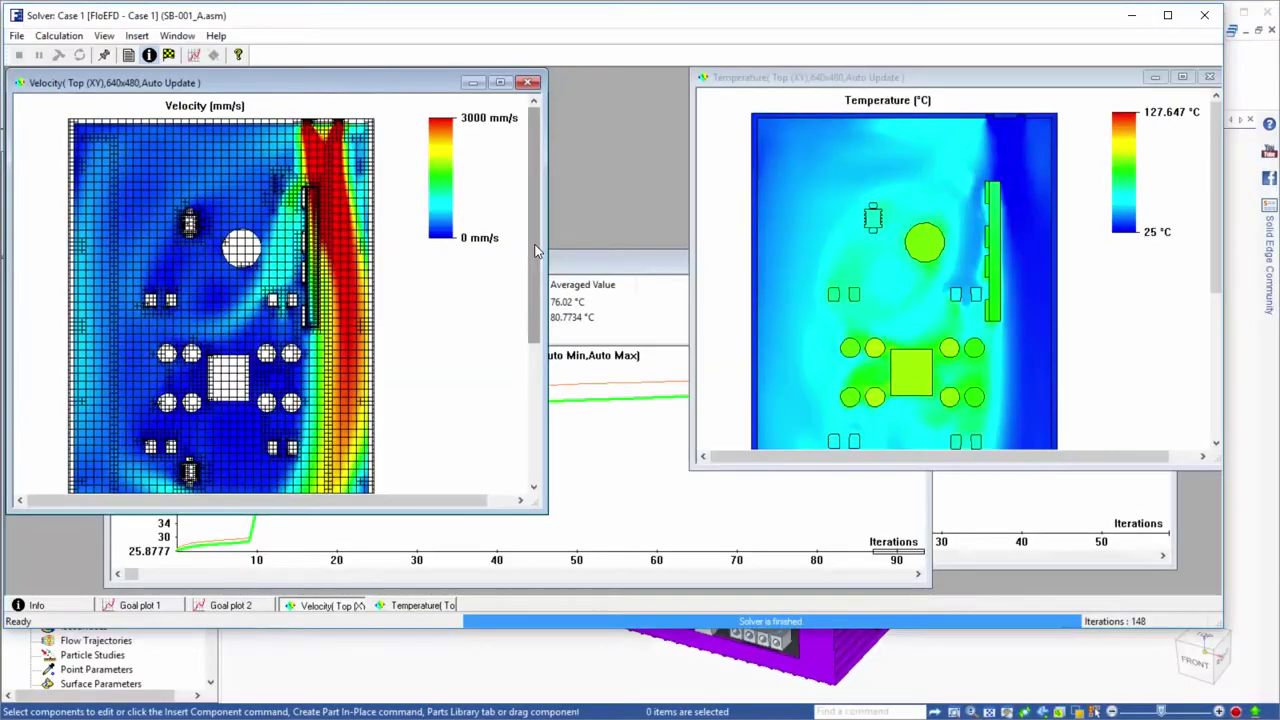
scroll(535, 260, "down", 1)
mouse_move(535, 260)
left_mouse_down()
mouse_move(523, 363)
mouse_move(526, 240)
left_mouse_up()
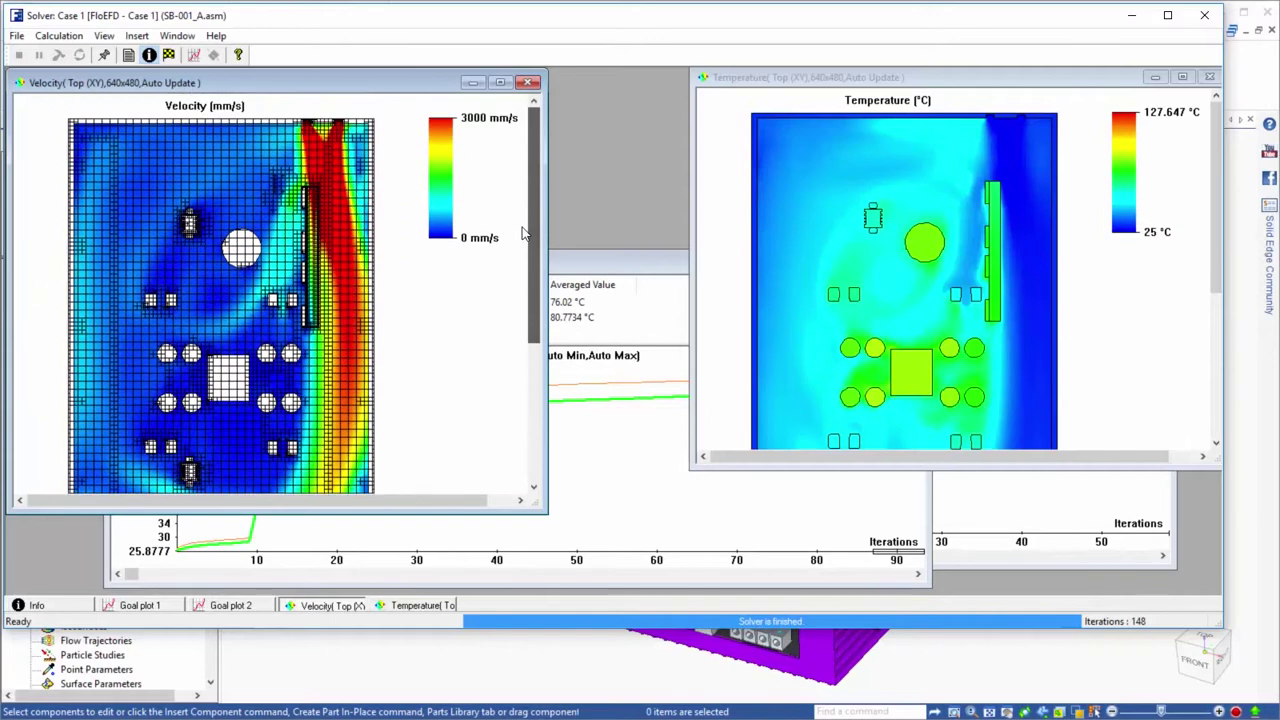
mouse_move(1213, 200)
left_mouse_down()
mouse_move(1210, 307)
mouse_move(1206, 200)
left_mouse_up()
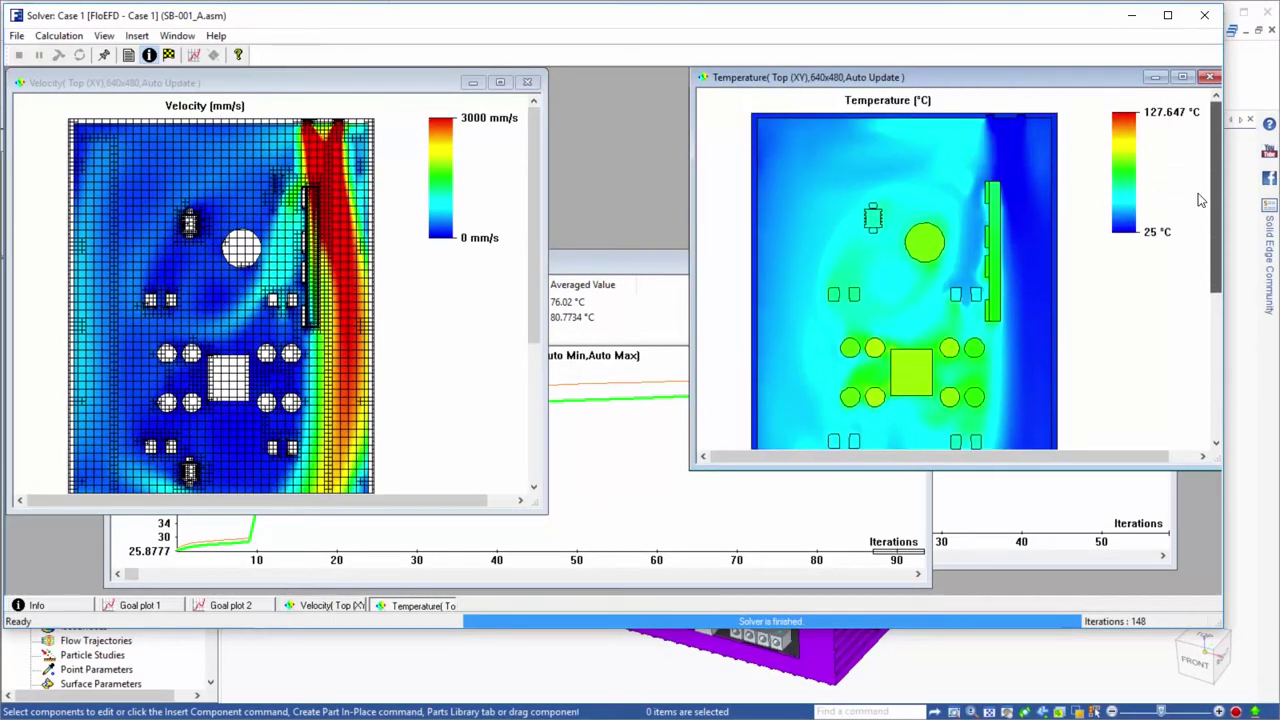
left_click(608, 263)
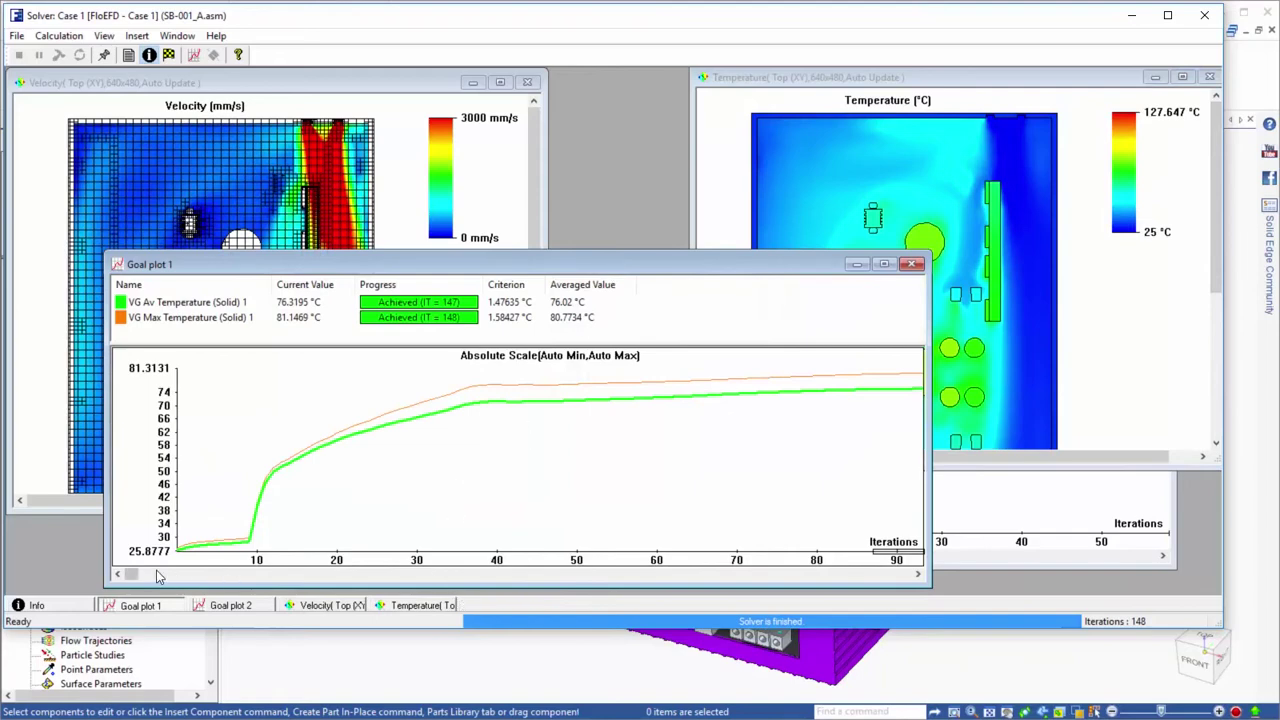
left_click_drag(130, 573, 652, 573)
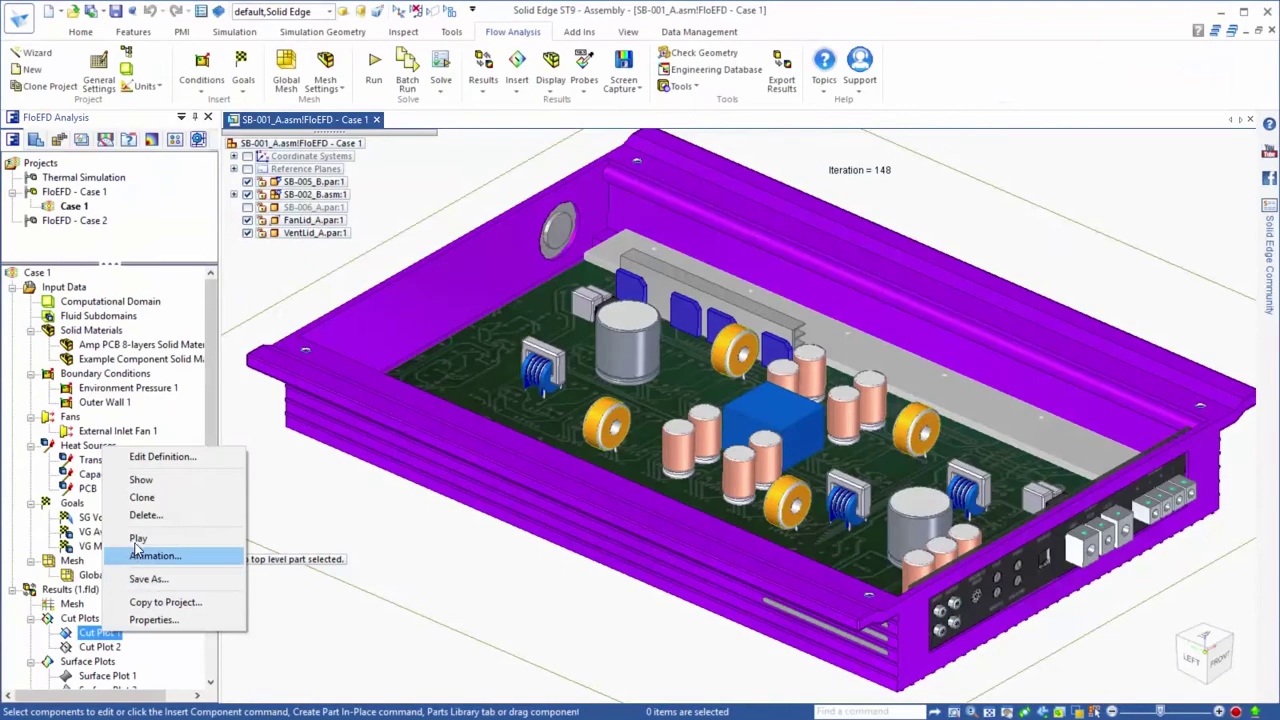
Show Cut Plot 1's velocity contours and flow vectors, zoomed in on the circuit board
left_click(141, 482)
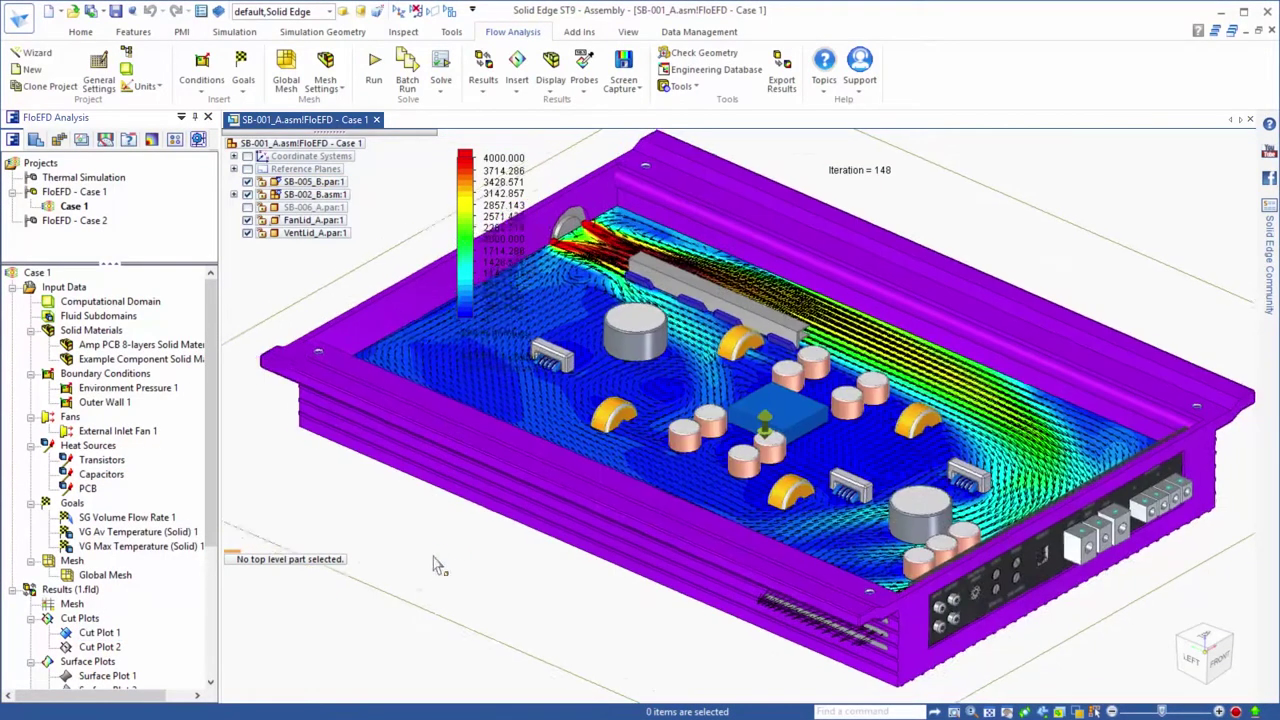
scroll(632, 424, "up", 5)
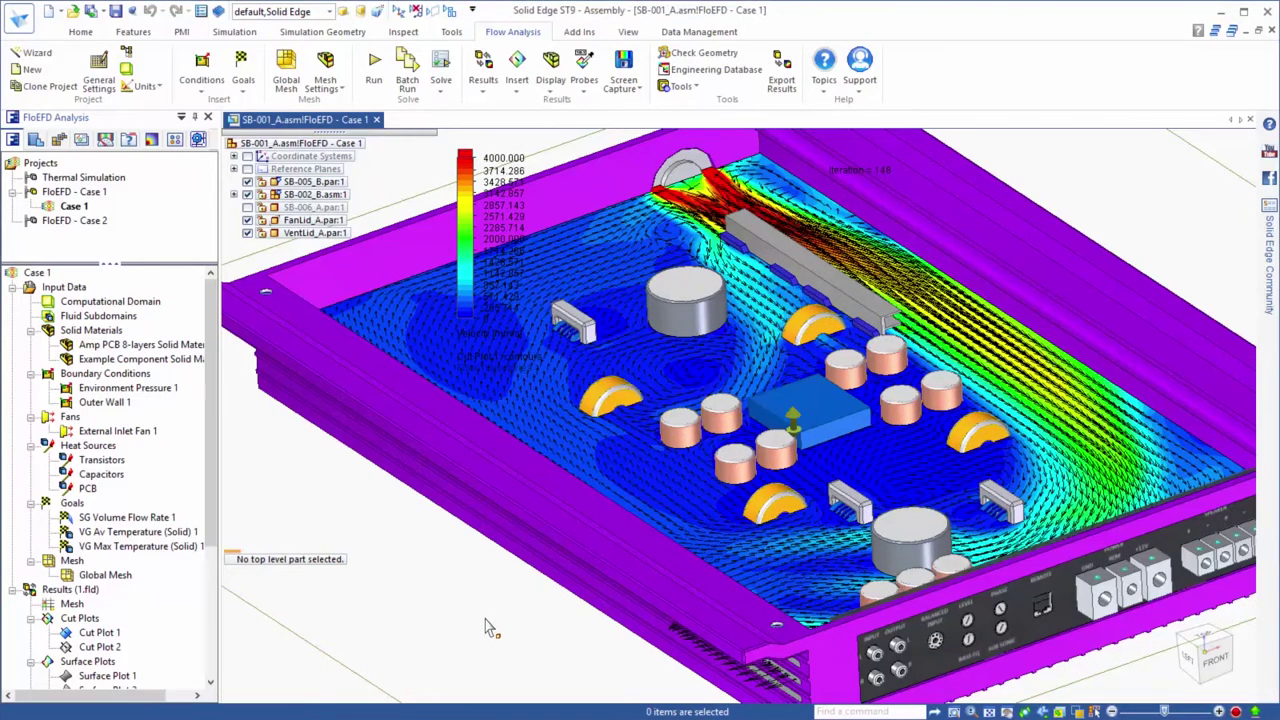
right_click(96, 633)
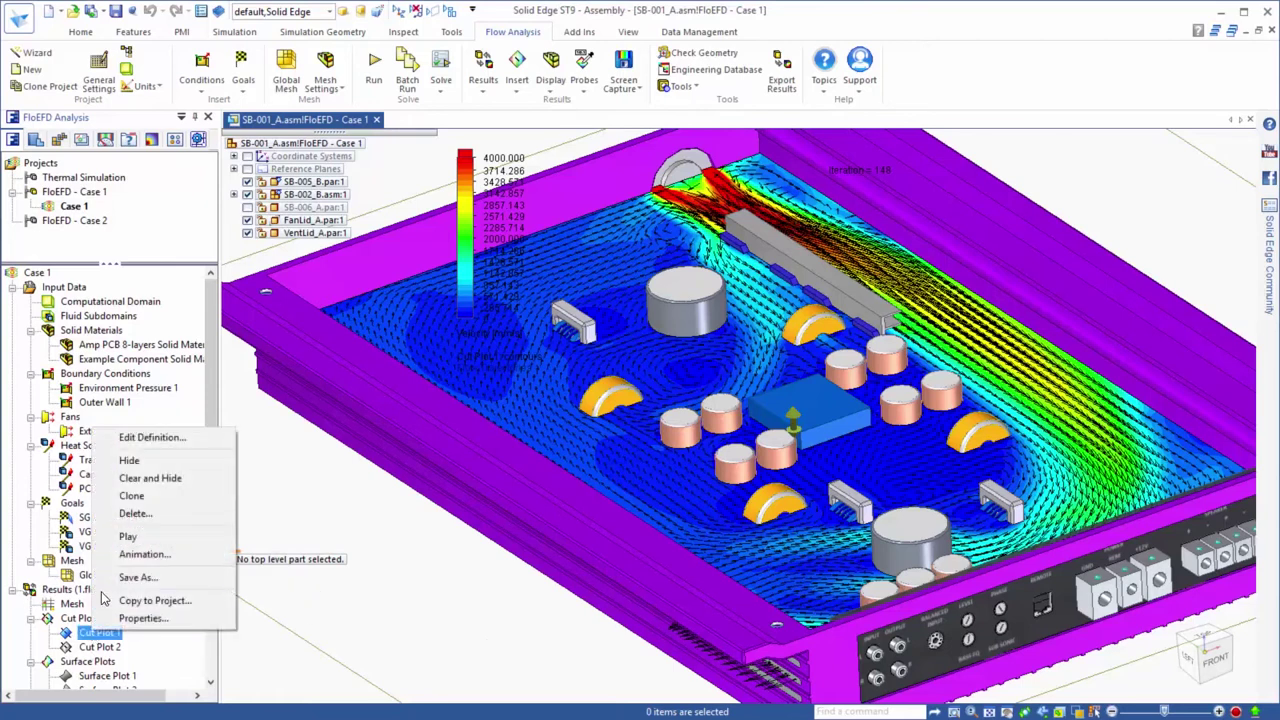
Hide Cut Plot 1, show the temperature Cut Plot 2, and switch to a Visible Edges display
left_click(130, 463)
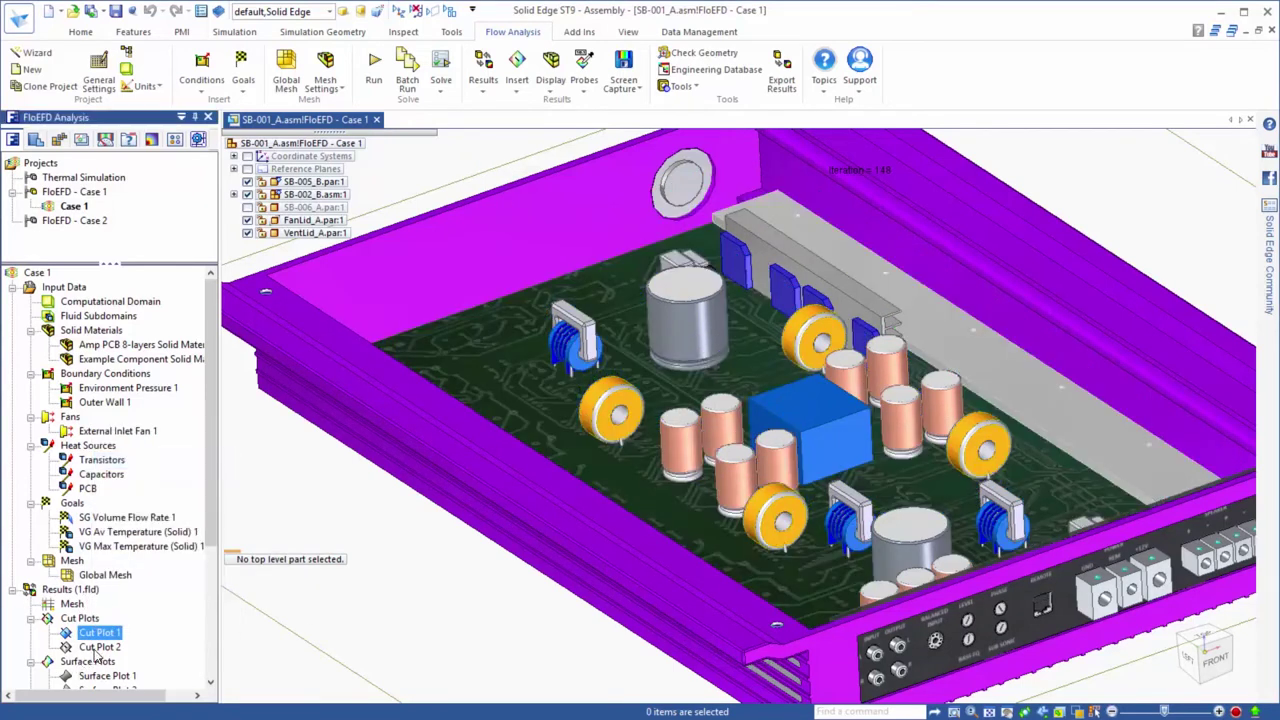
right_click(99, 647)
left_click(133, 497)
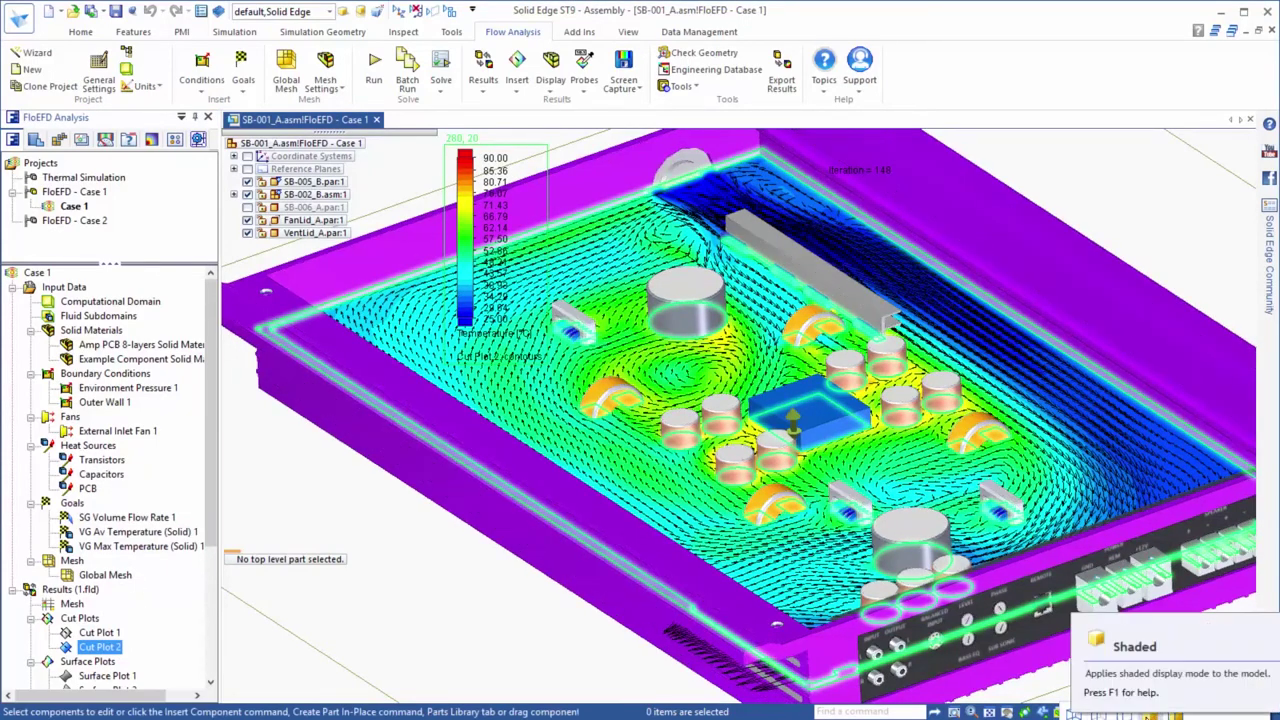
left_click(1124, 712)
left_click(243, 664)
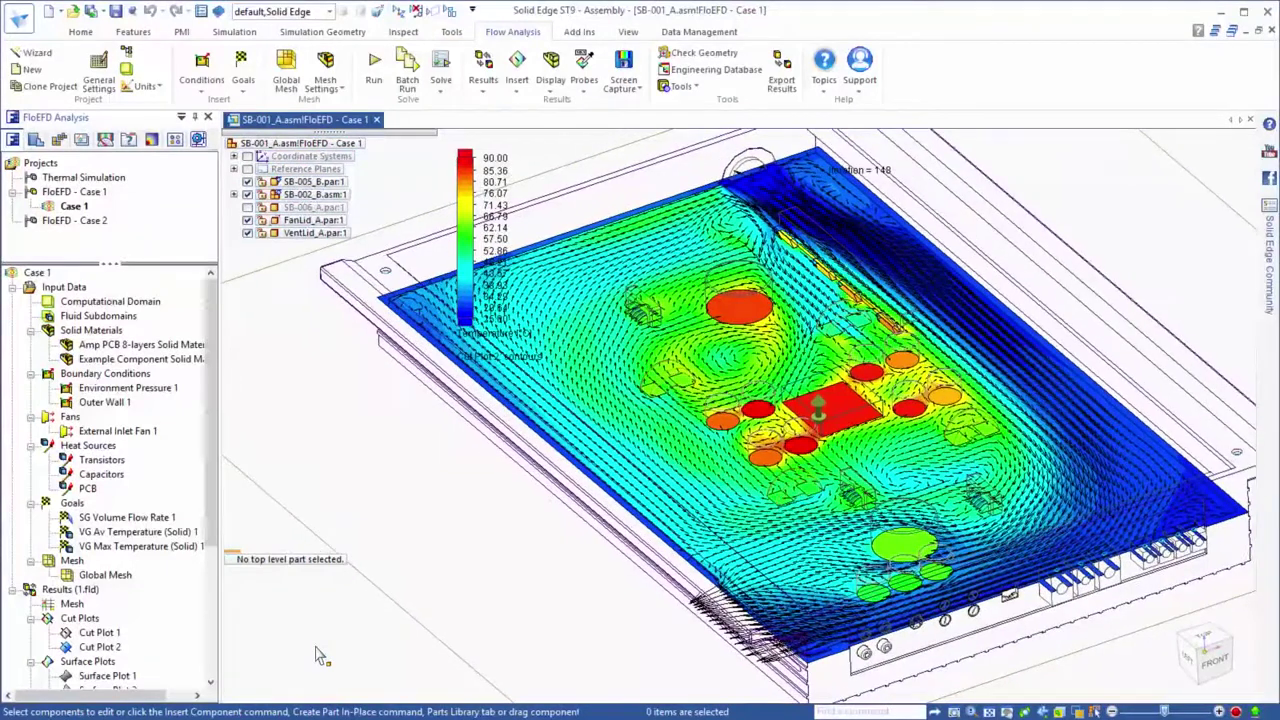
Hide Cut Plot 2 and show Surface Plot 1's temperature contours on the enclosure
right_click(102, 648)
left_click(130, 482)
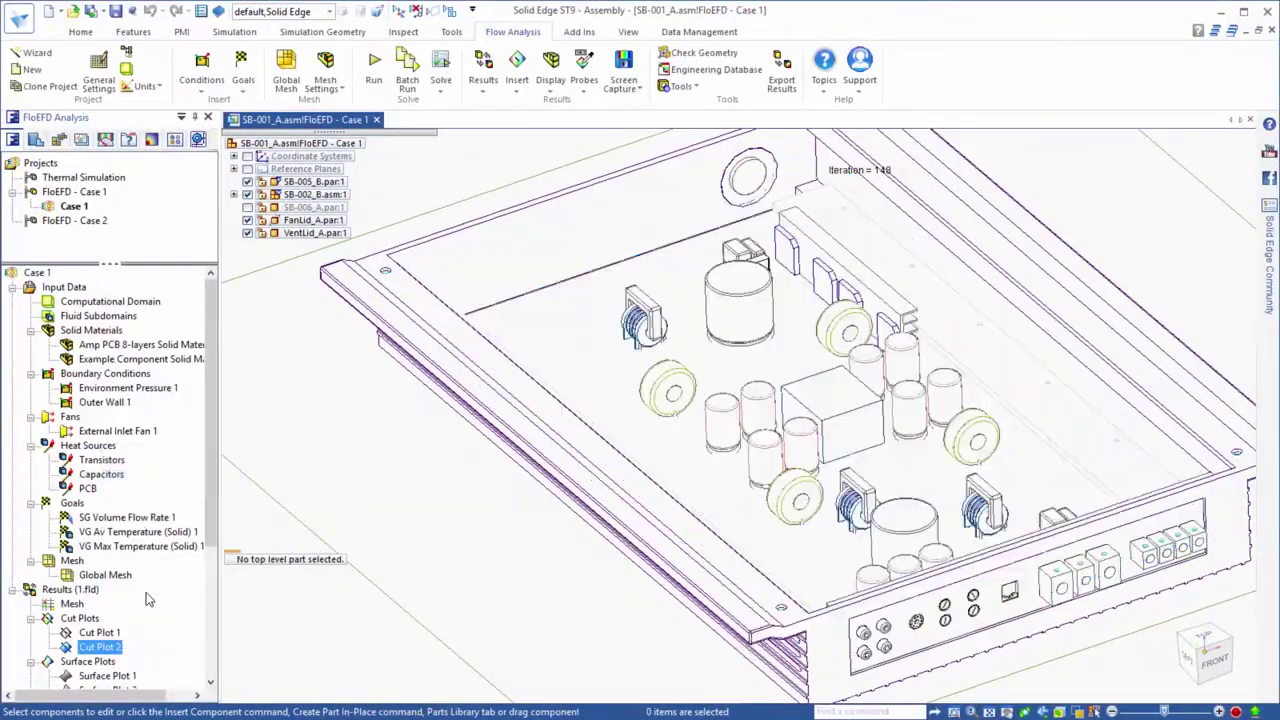
left_click(118, 676)
right_click(118, 676)
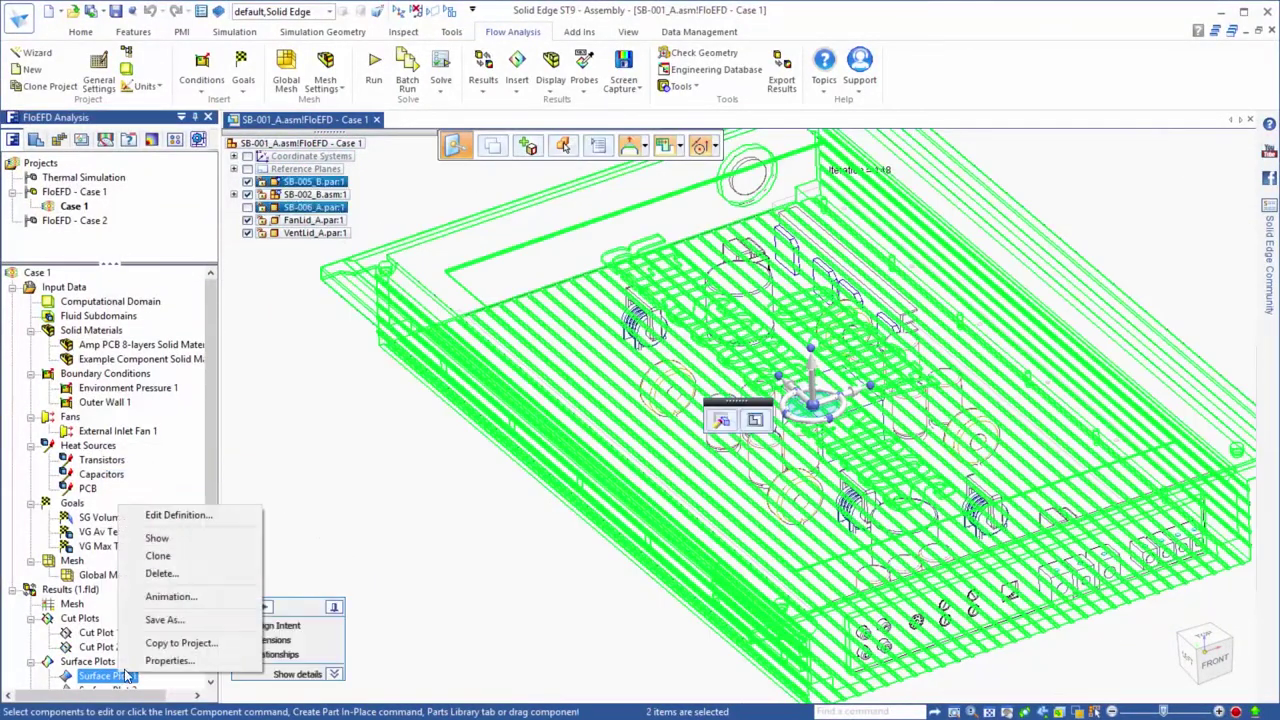
left_click(157, 538)
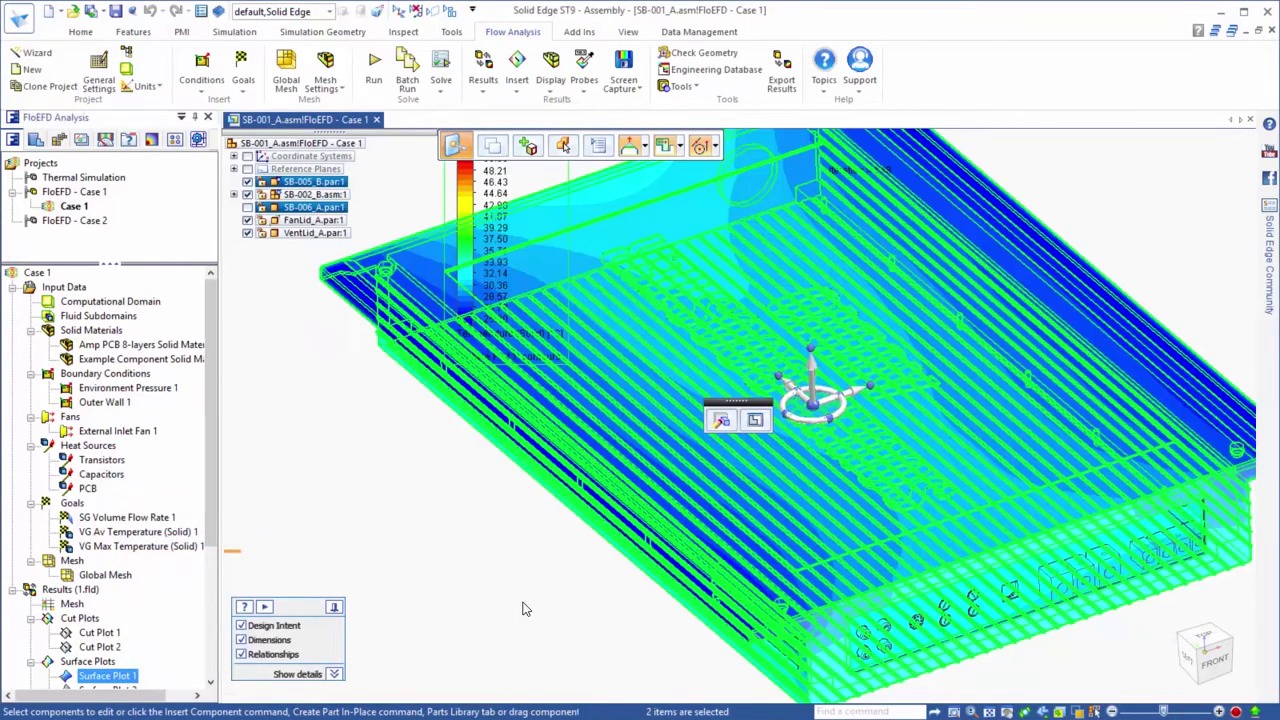
left_click(525, 609)
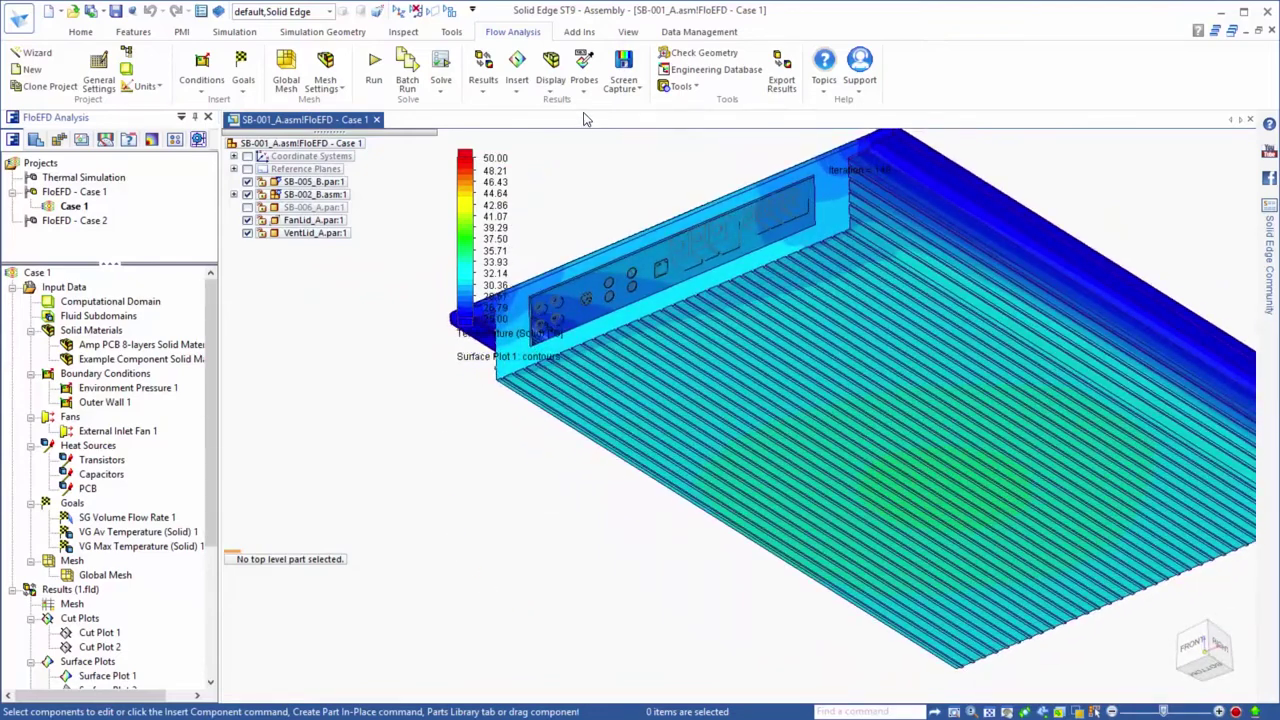
Probe the enclosure underside to read a solid temperature of 34.67 °C
left_click(586, 95)
left_click(600, 104)
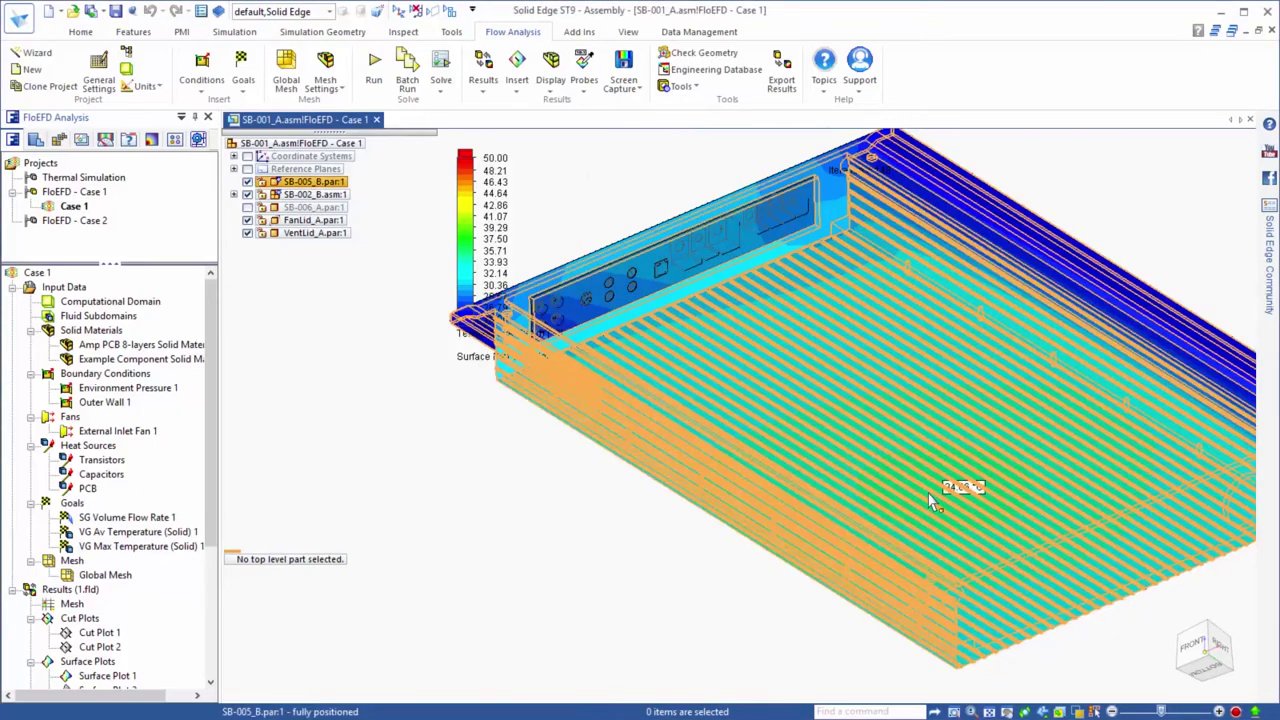
left_click(925, 488)
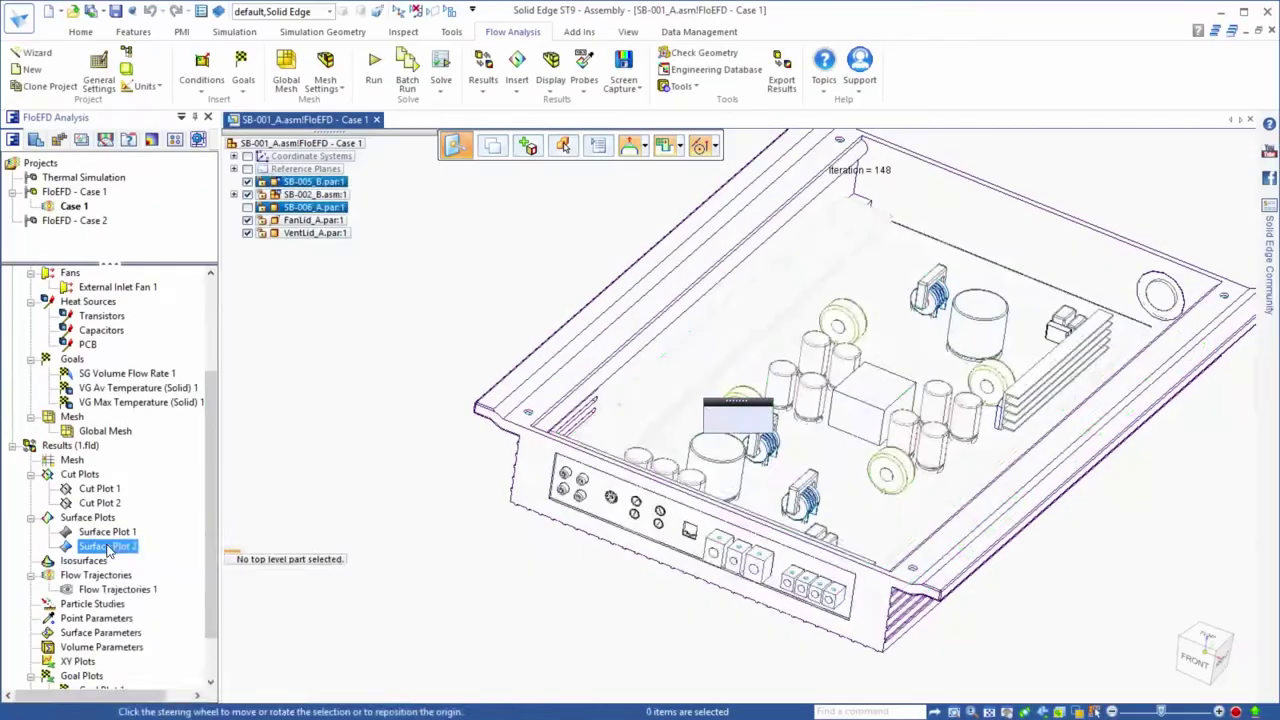
Show Surface Plot 2 on the Case 1 model, then deselect it
right_click(108, 551)
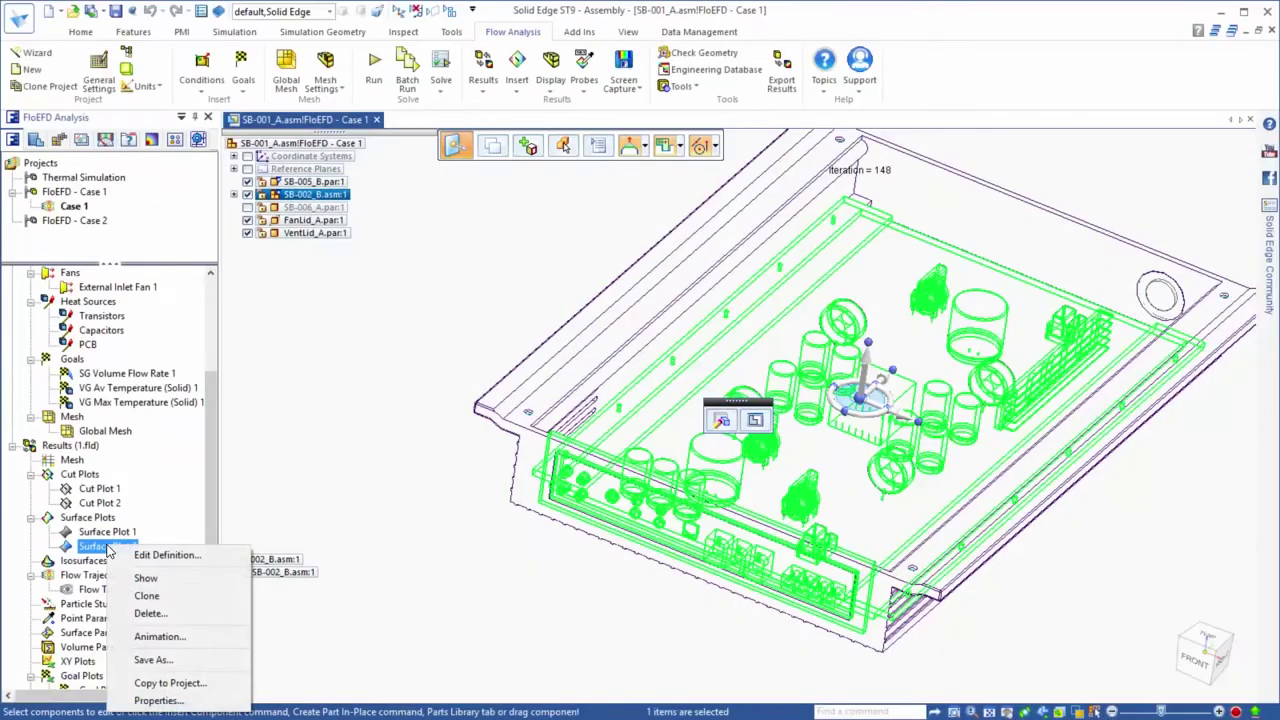
left_click(165, 577)
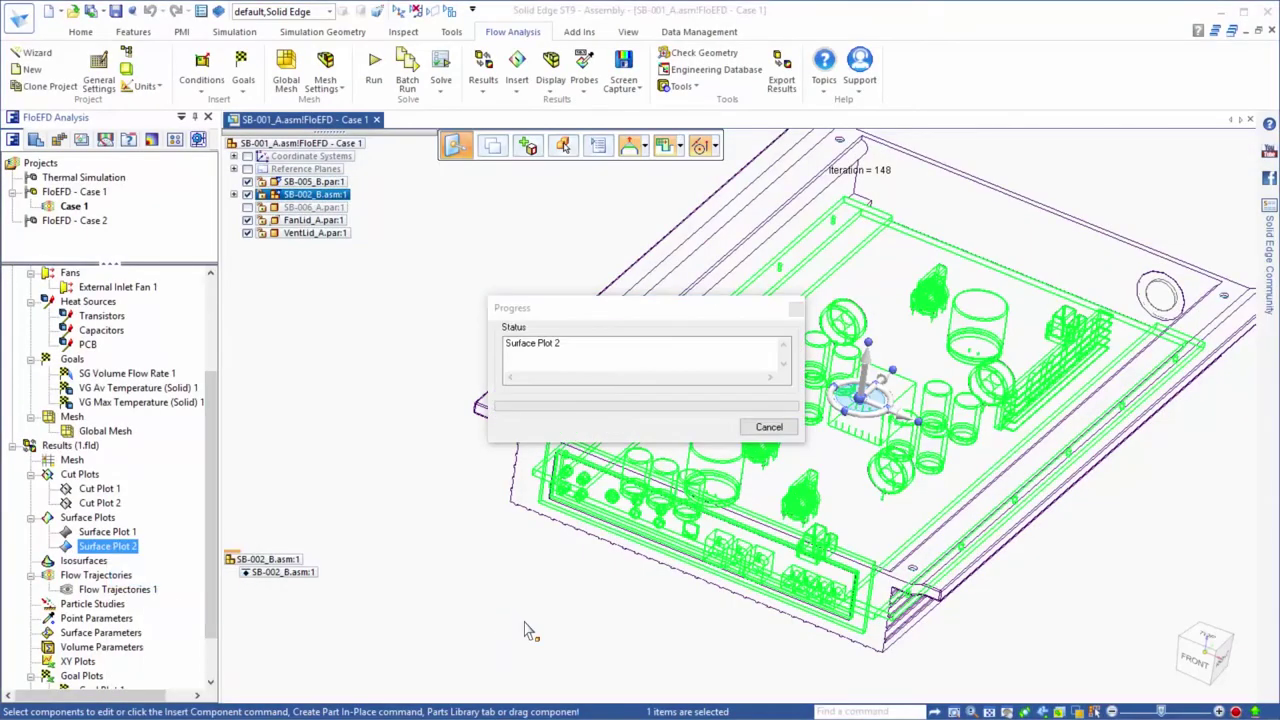
left_click(528, 630)
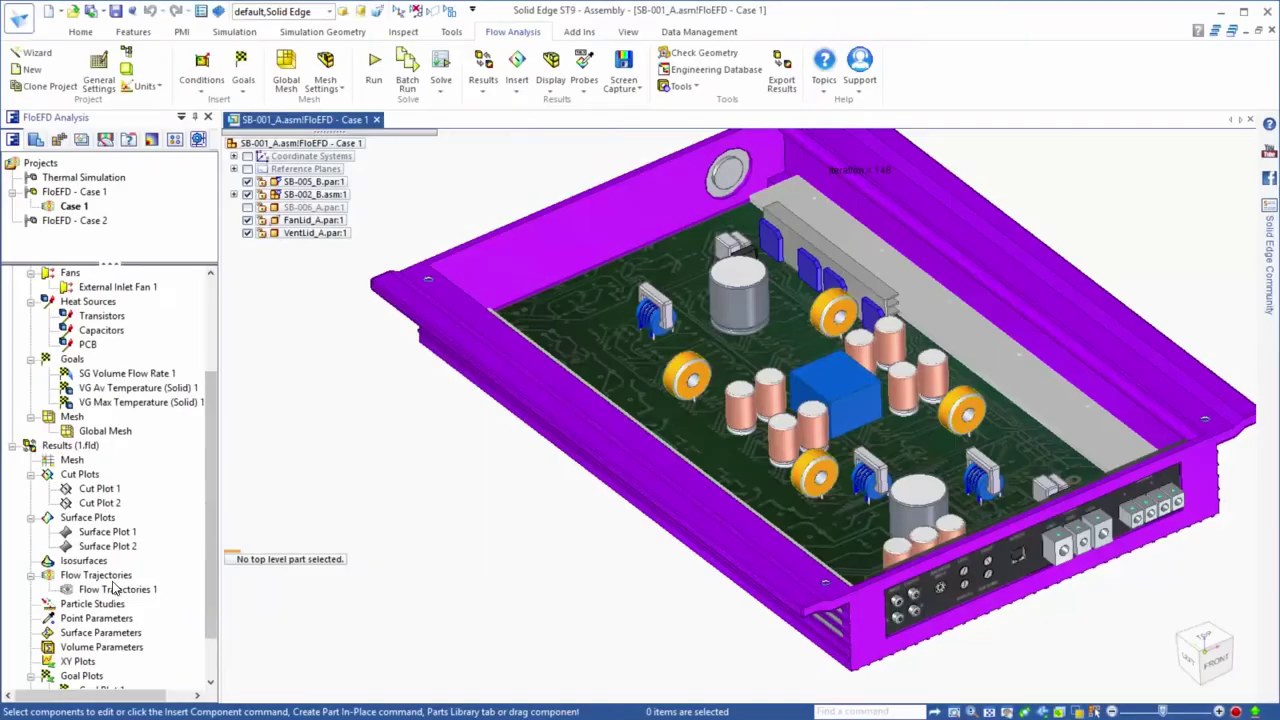
Play the Flow Trajectories 1 animation through the enclosure, then deselect it
left_click(125, 590)
right_click(137, 598)
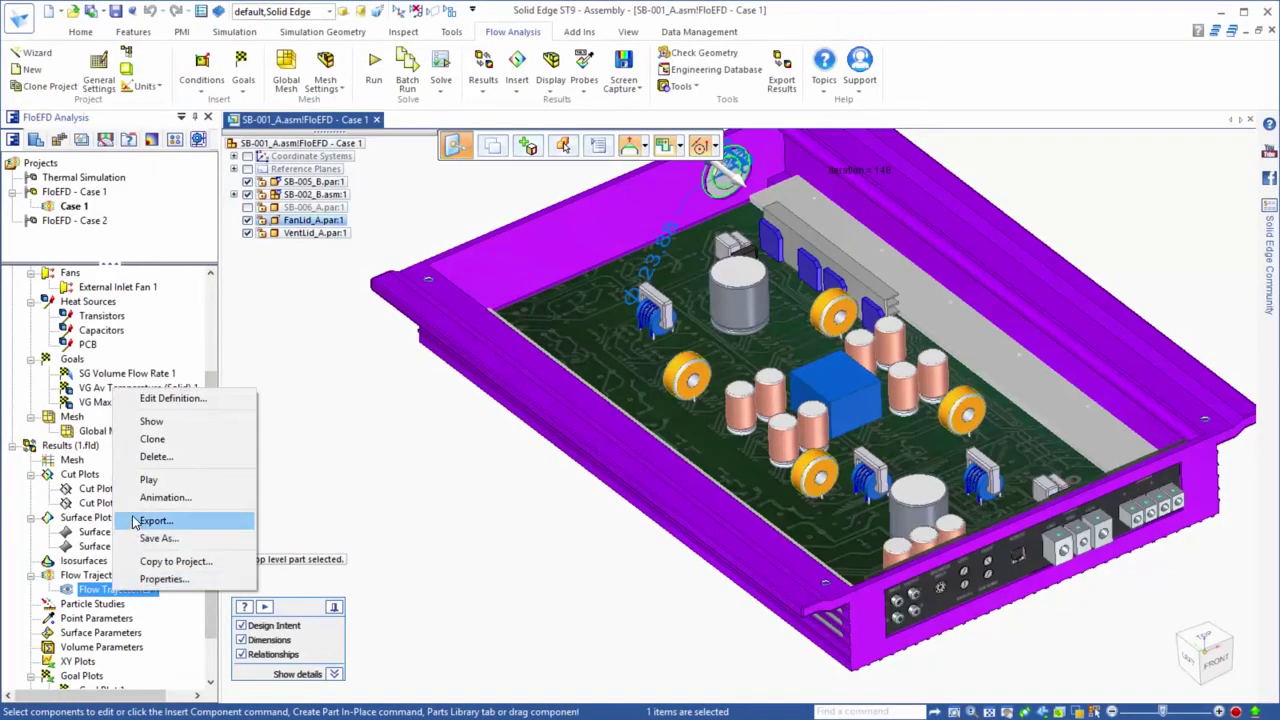
left_click(235, 479)
left_click(508, 566)
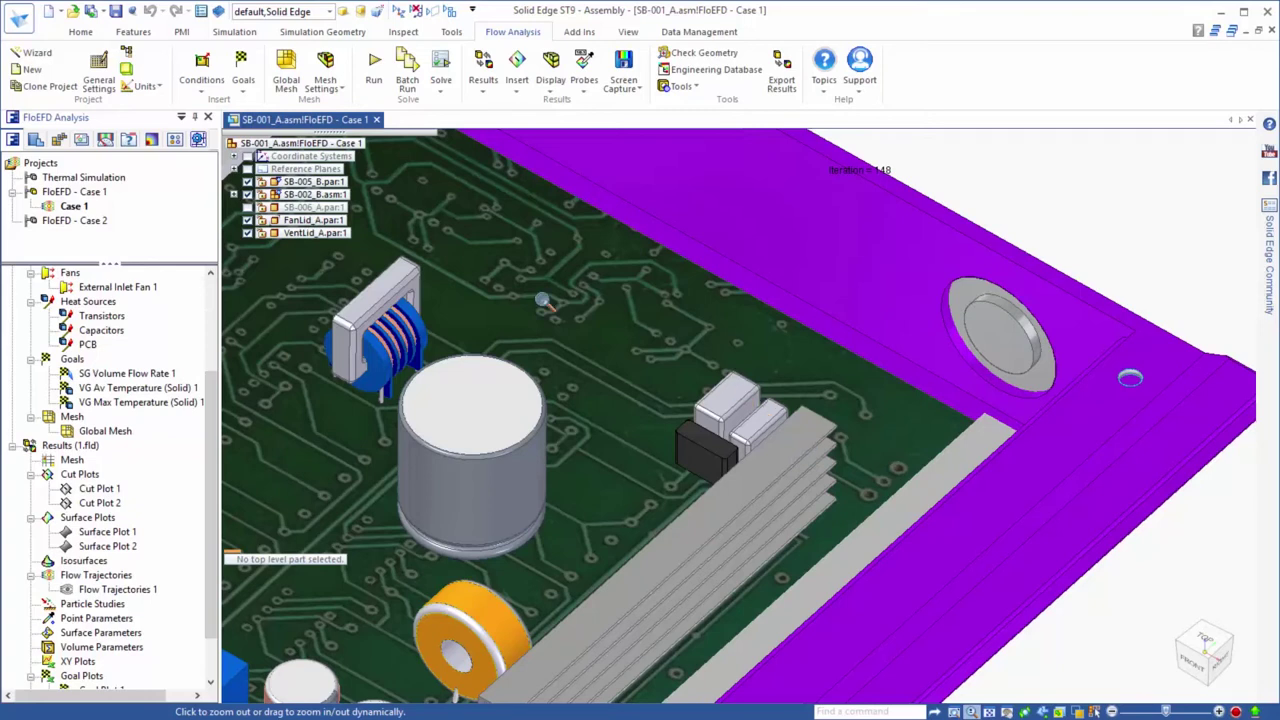
Clone Case 1 as Case 2 on the FloEFD - Case 2 configuration and solve it
double_click(95, 221)
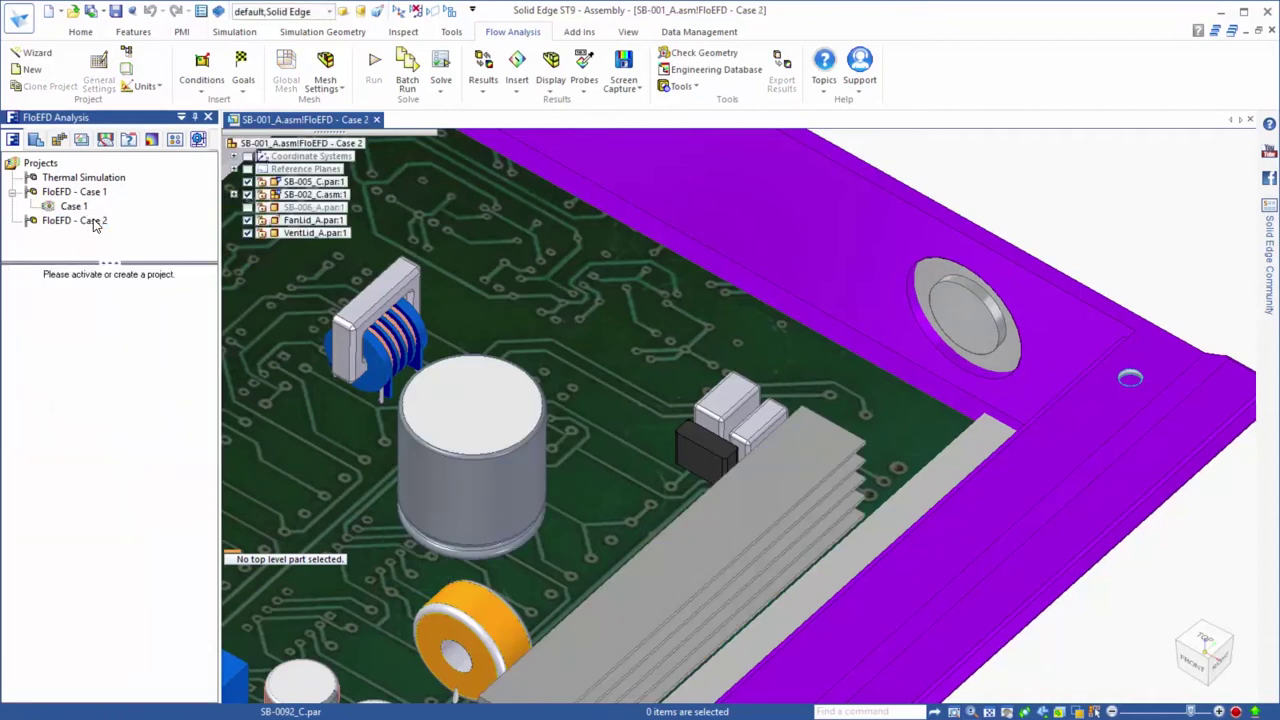
right_click(77, 207)
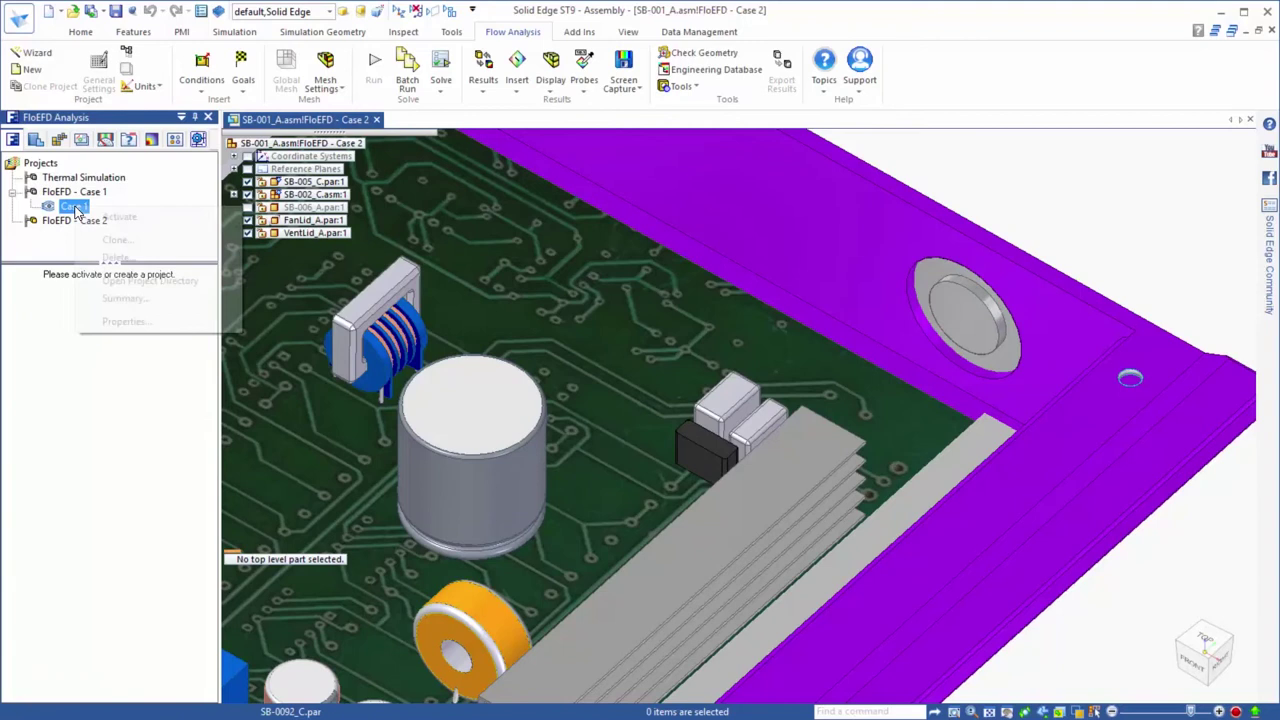
left_click(80, 234)
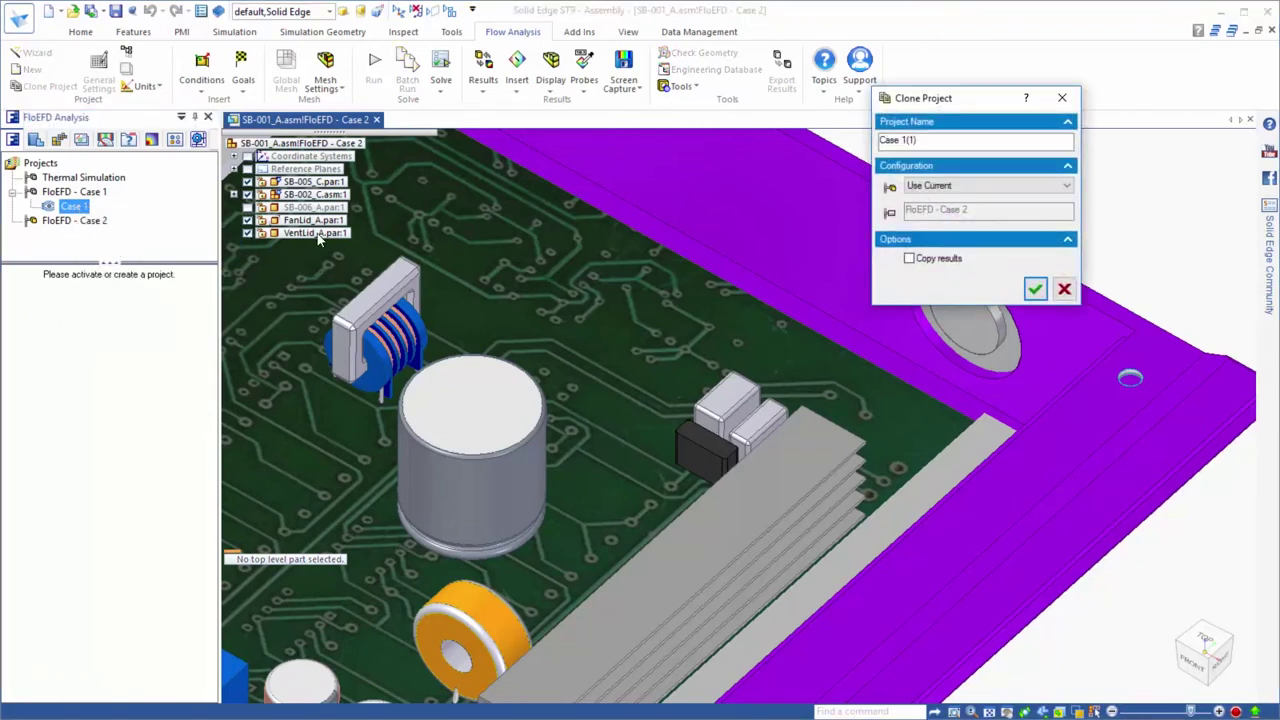
mouse_move(917, 140)
left_mouse_down()
mouse_move(879, 140)
mouse_move(905, 140)
left_mouse_up()
type("2")
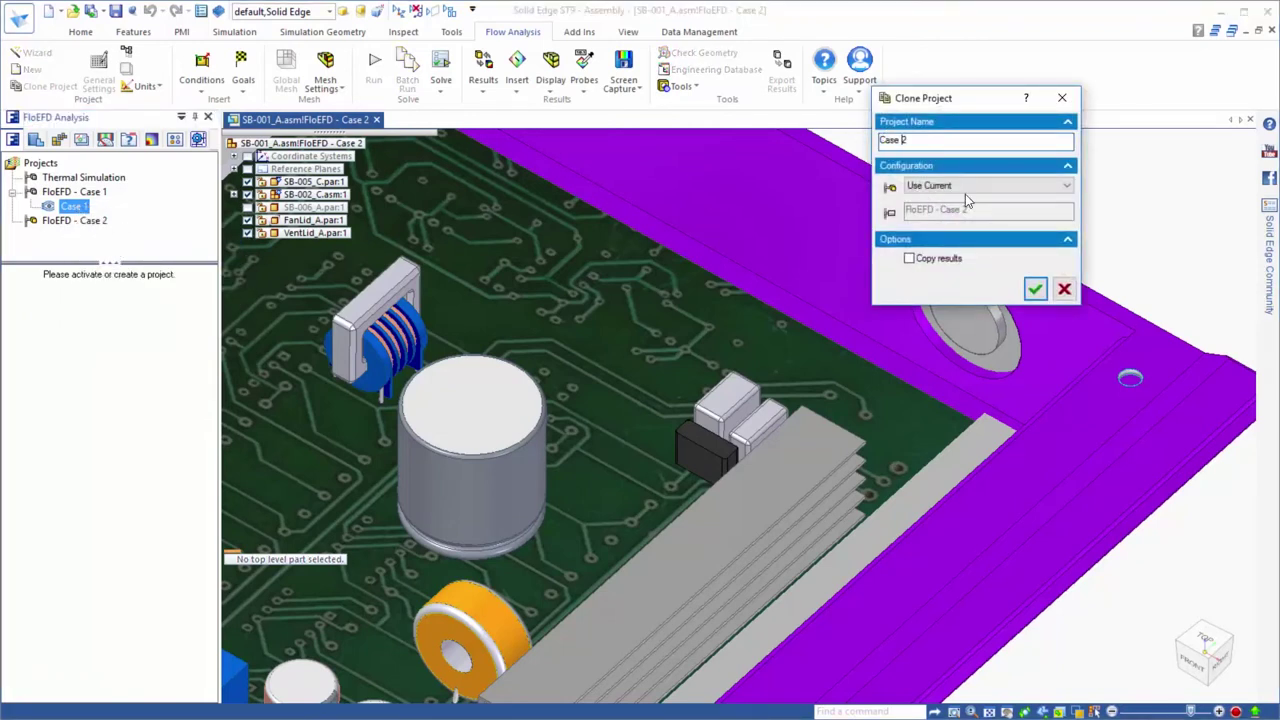
left_click(1000, 186)
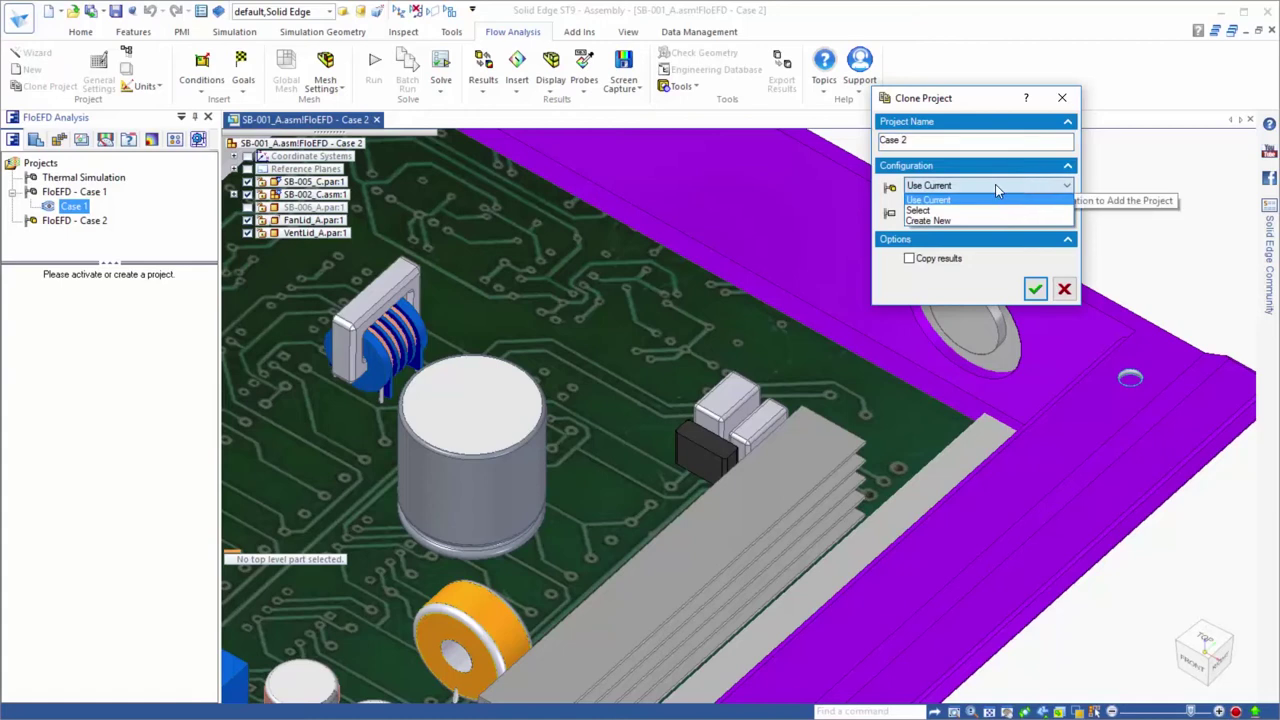
left_click(924, 210)
left_click(913, 251)
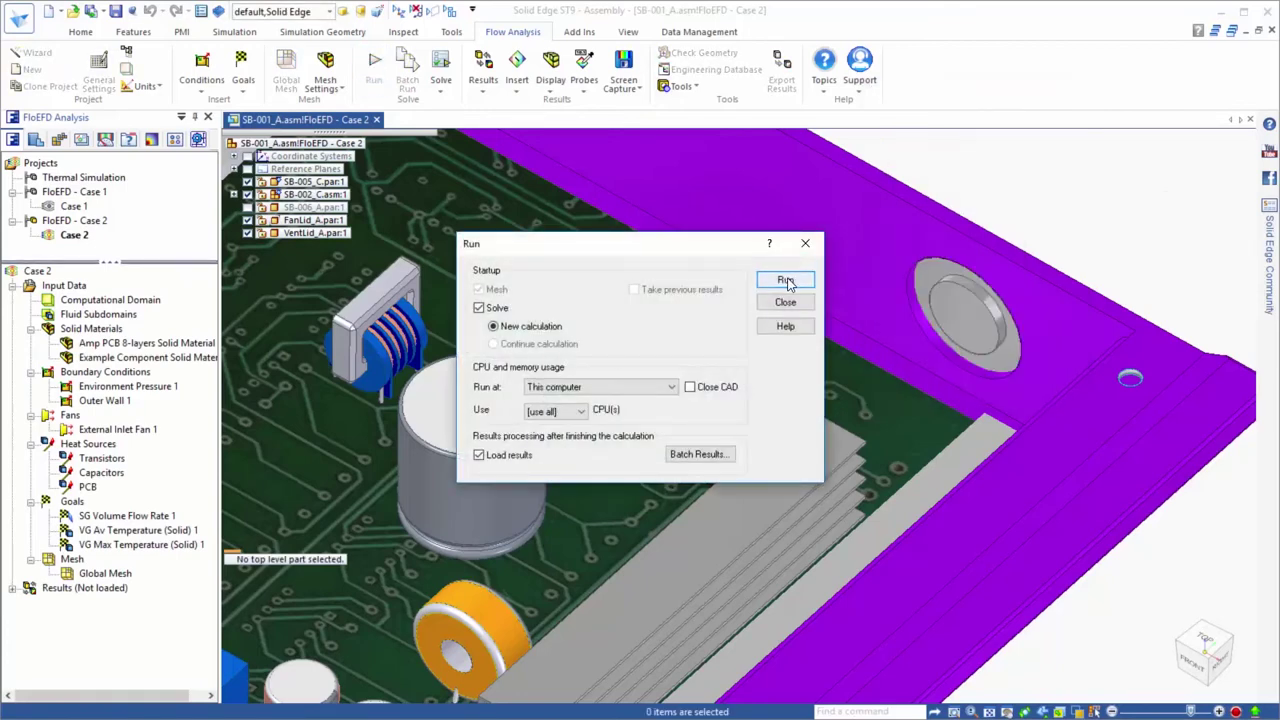
left_click(785, 280)
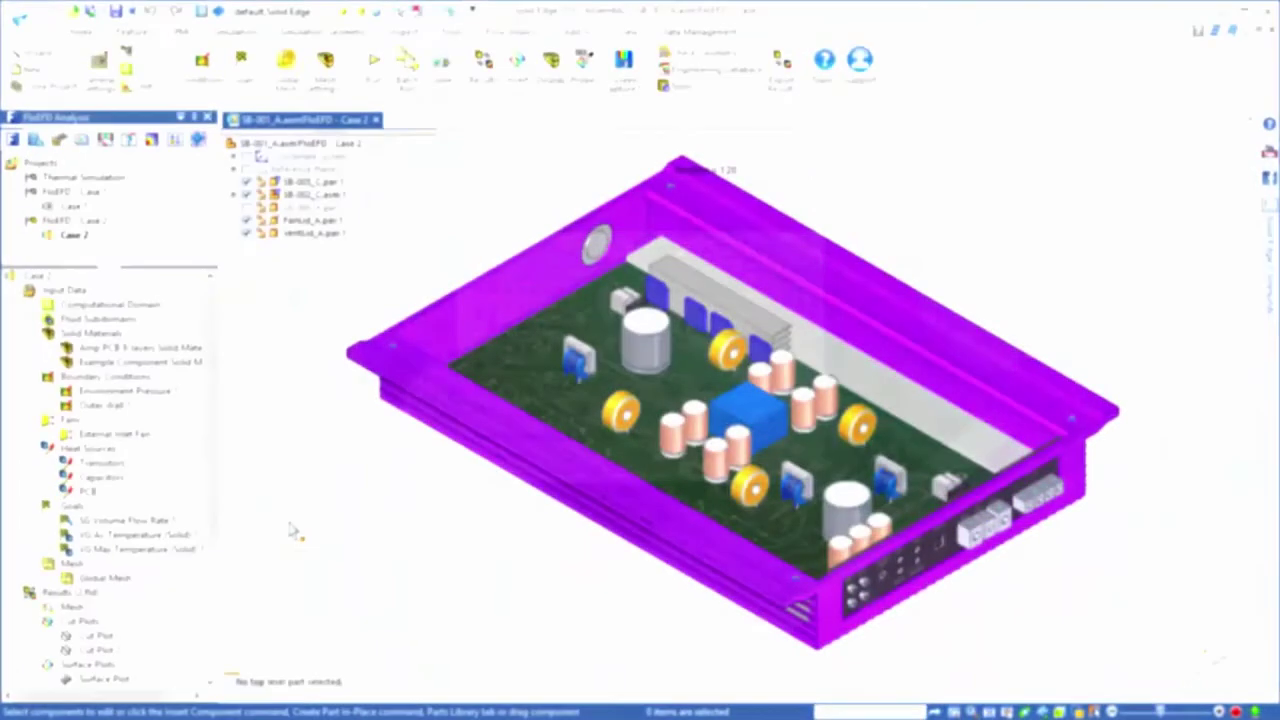
Switch Case 2 to a wireframe display and briefly show, then hide, Cut Plot 2
scroll(213, 643, "down", 2)
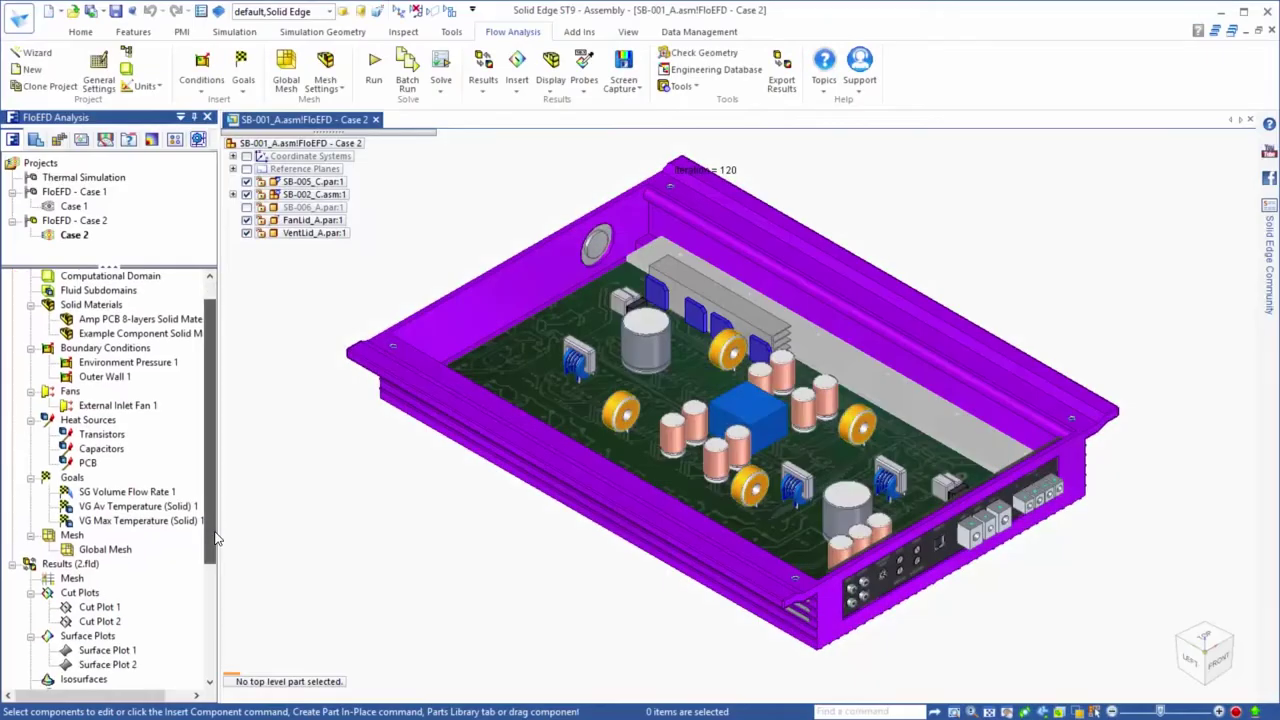
left_click(1079, 714)
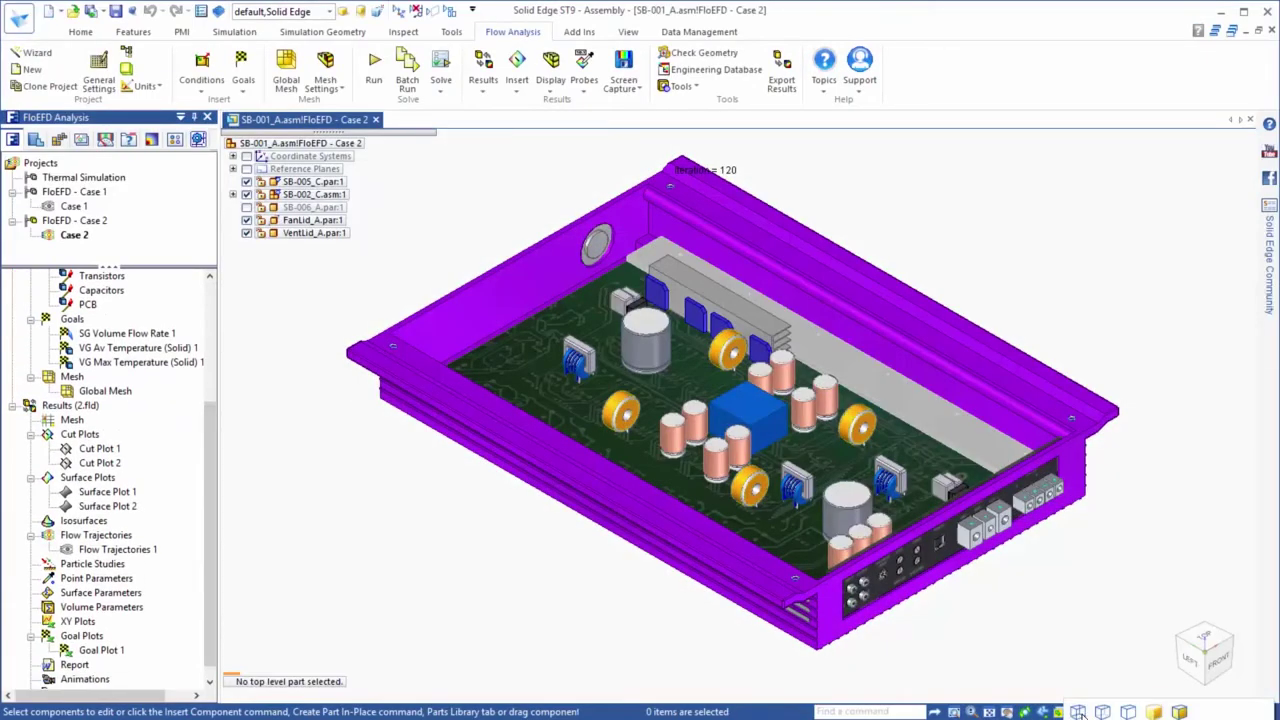
left_click(1079, 714)
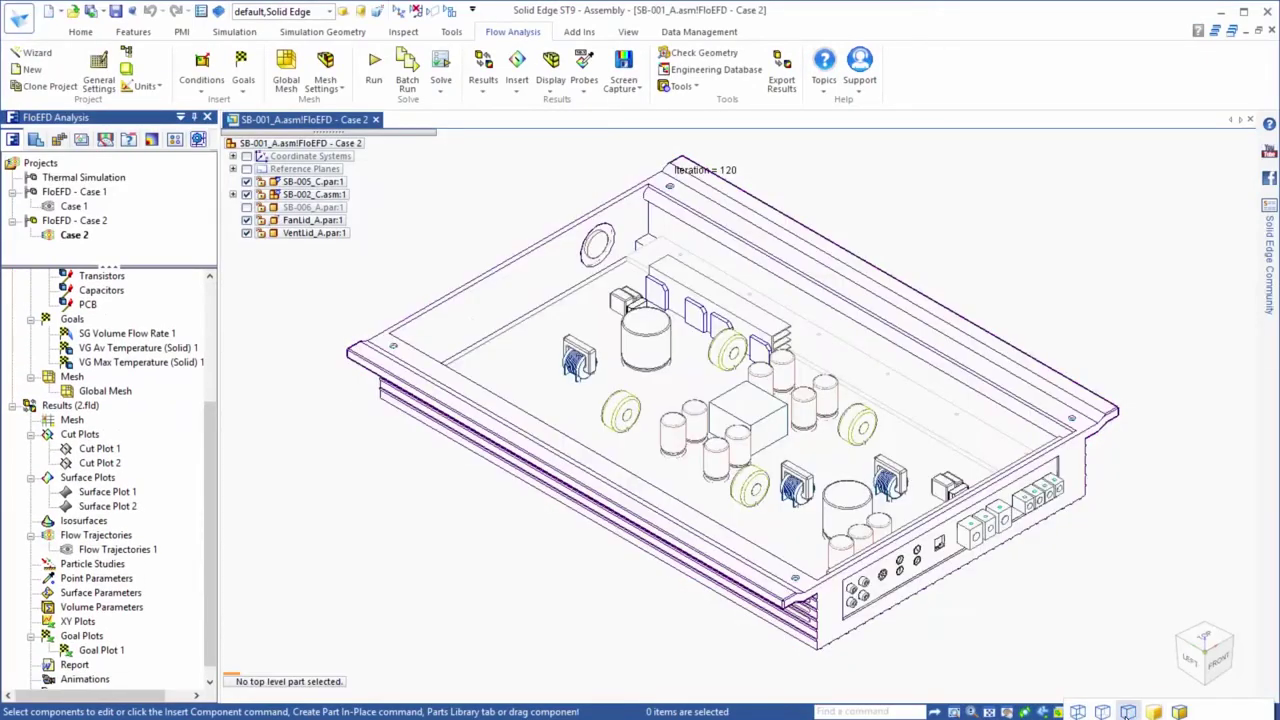
right_click(100, 463)
left_click(122, 500)
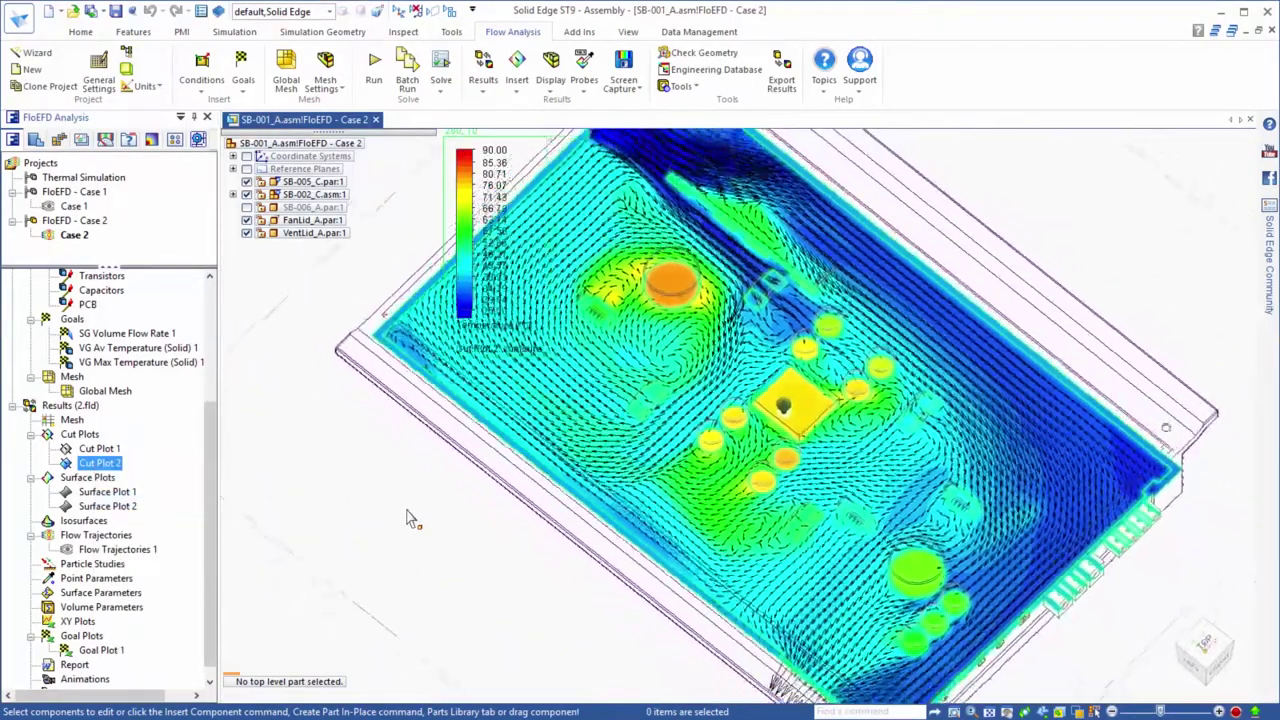
right_click(108, 466)
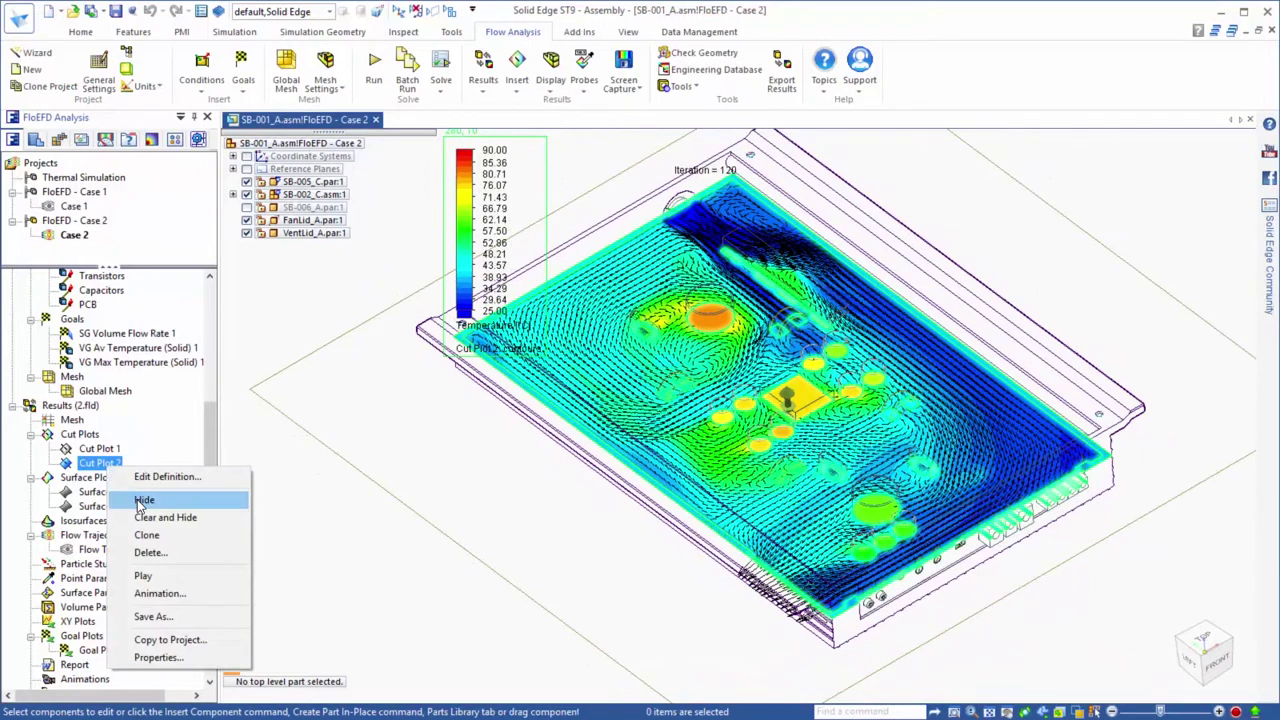
left_click(142, 500)
Show Case 2's Surface Plot 2 with 25–90 °C solid temperatures across the board
left_click(108, 506)
right_click(108, 507)
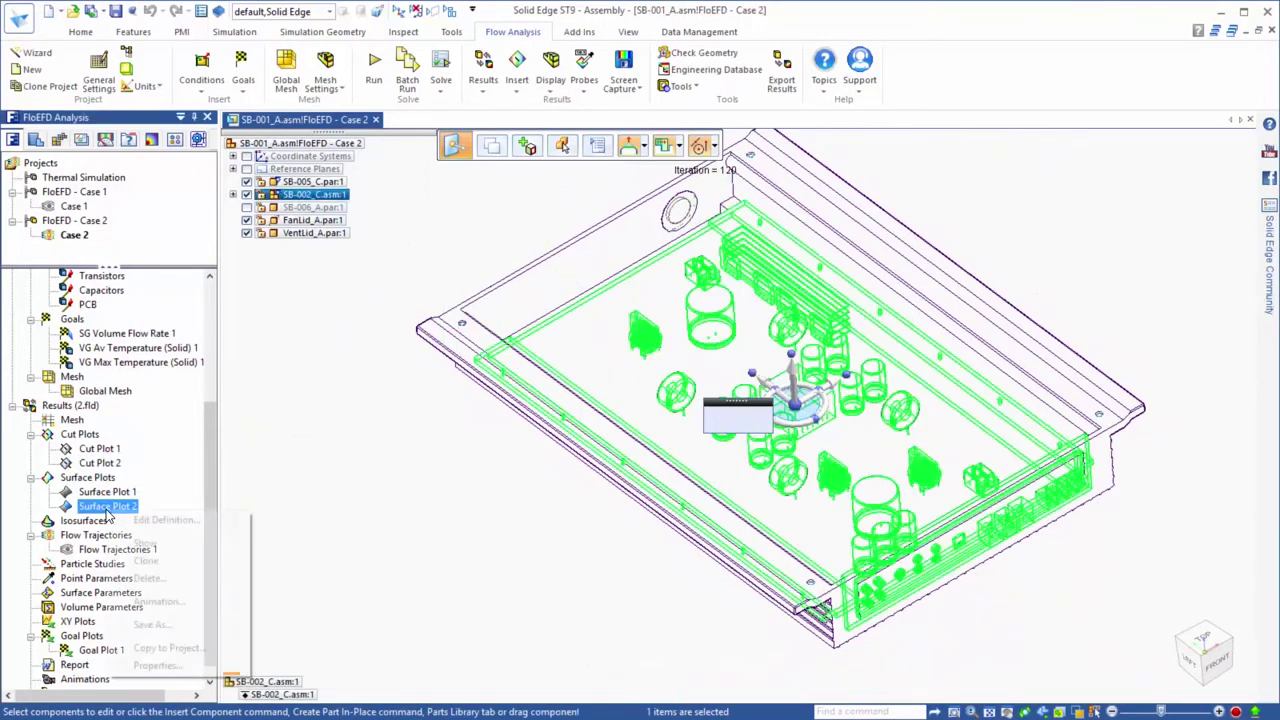
left_click(146, 543)
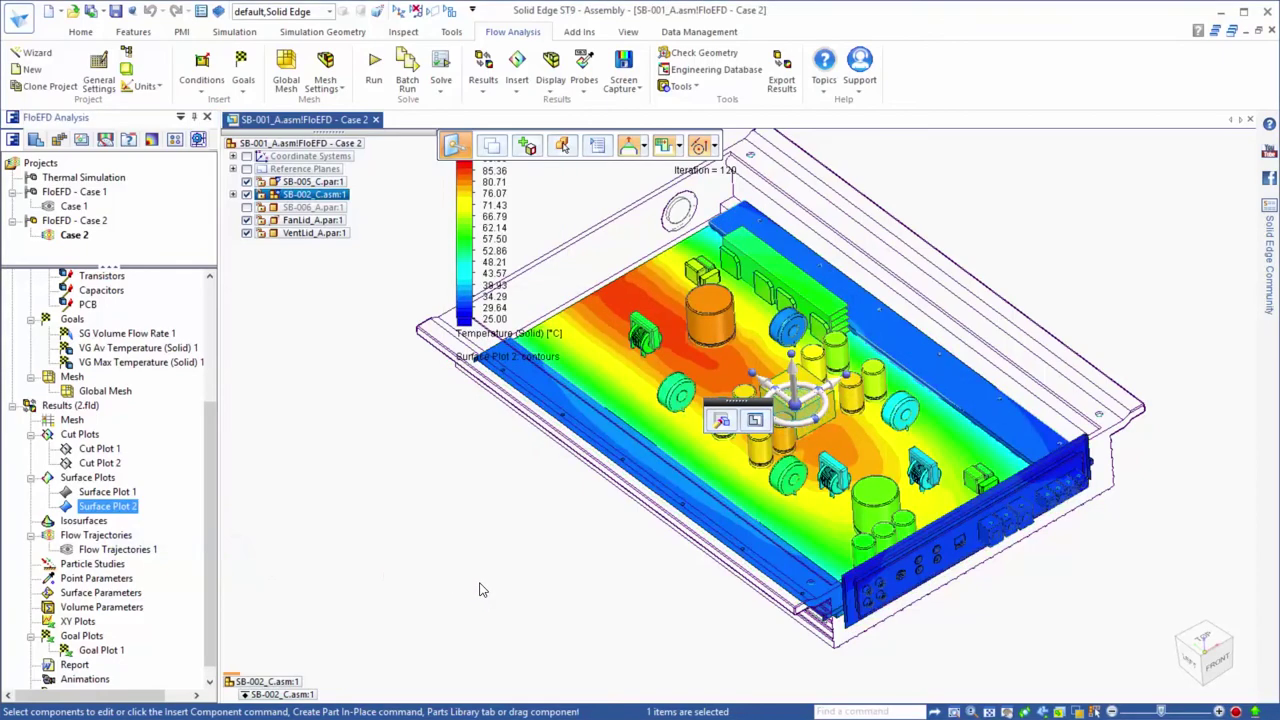
left_click(479, 590)
scroll(479, 590, "up", 3)
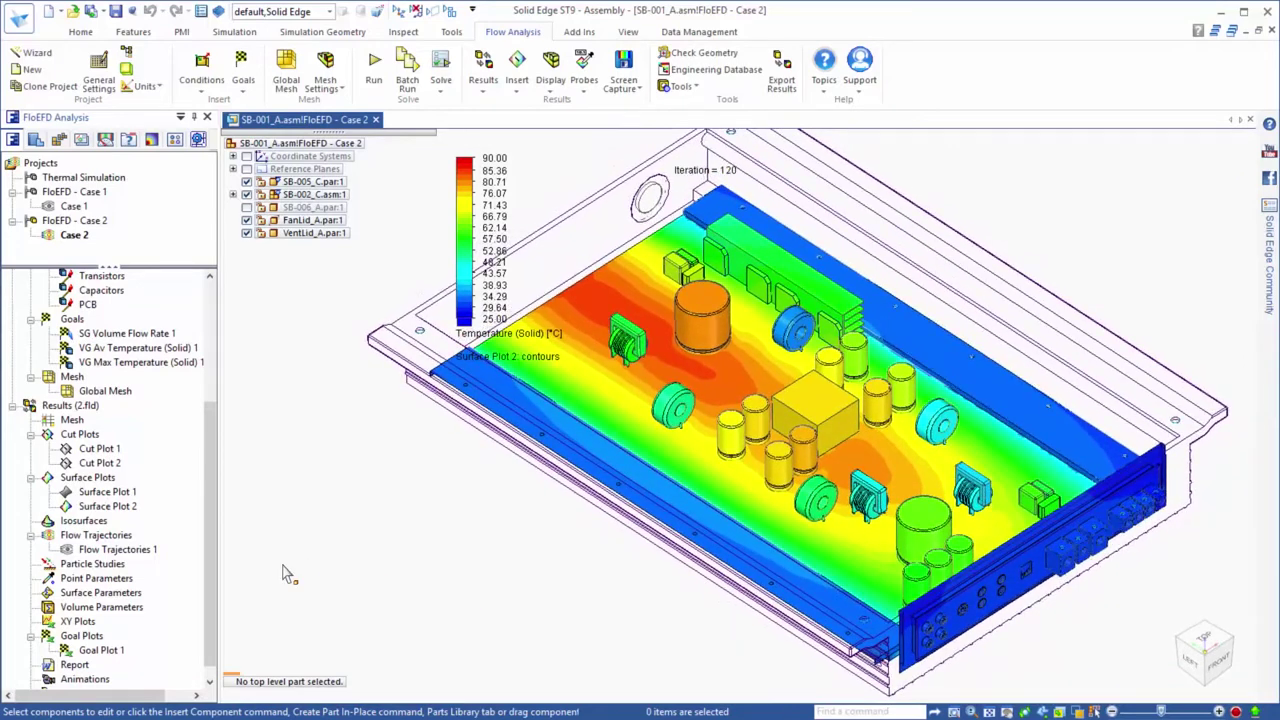
right_click(96, 406)
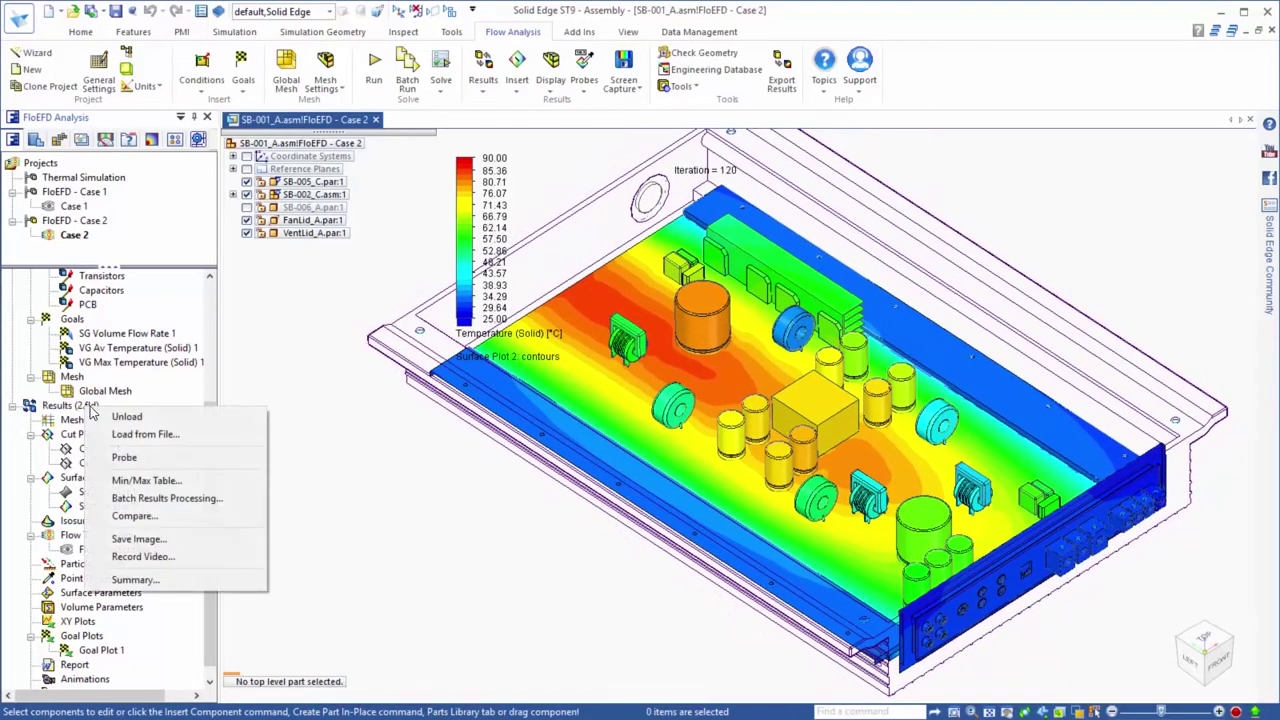
Compare Case 2 and Case 1 Surface Plot 2 temperatures in the Active Scene view, resizing the images
left_click(128, 517)
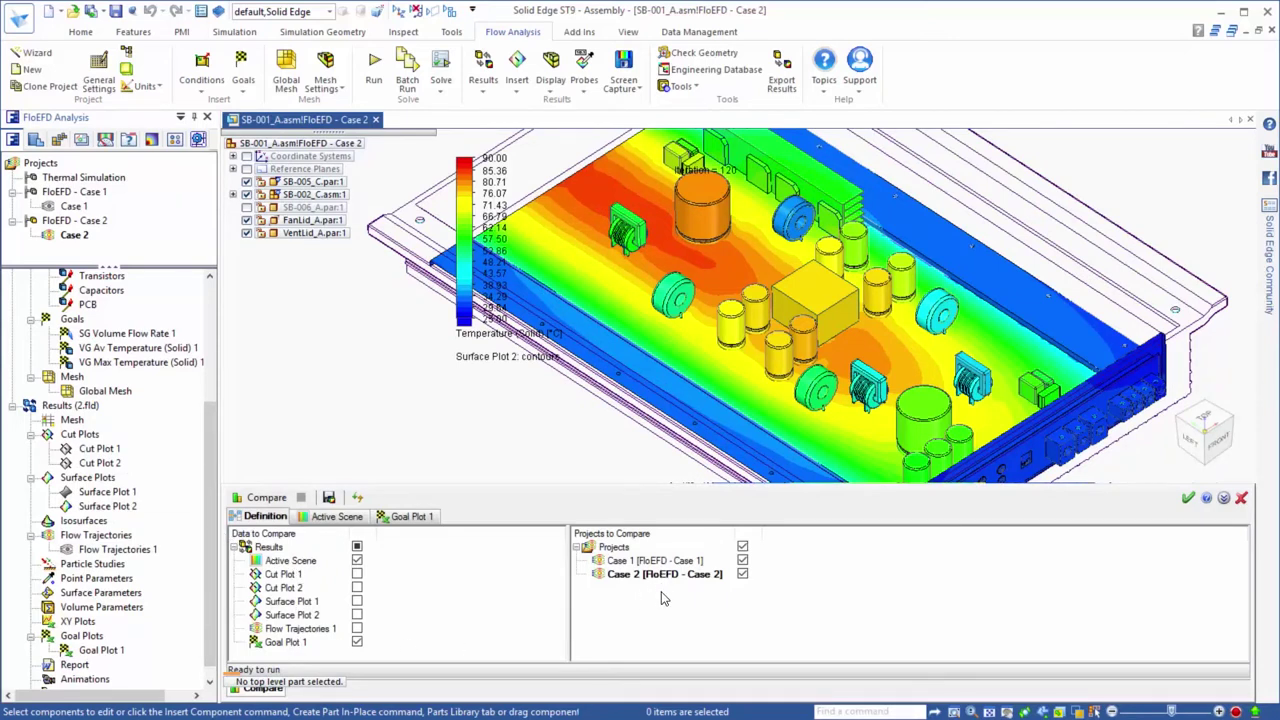
left_click(333, 517)
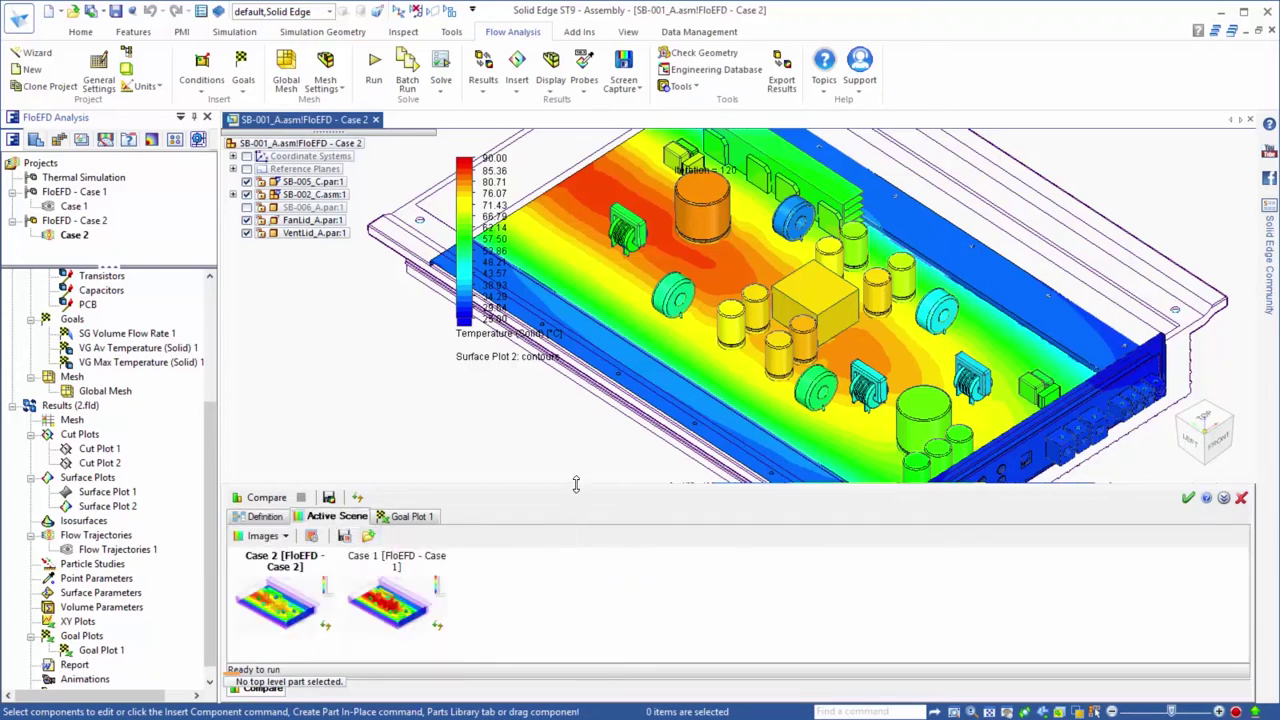
left_click_drag(578, 472, 586, 129)
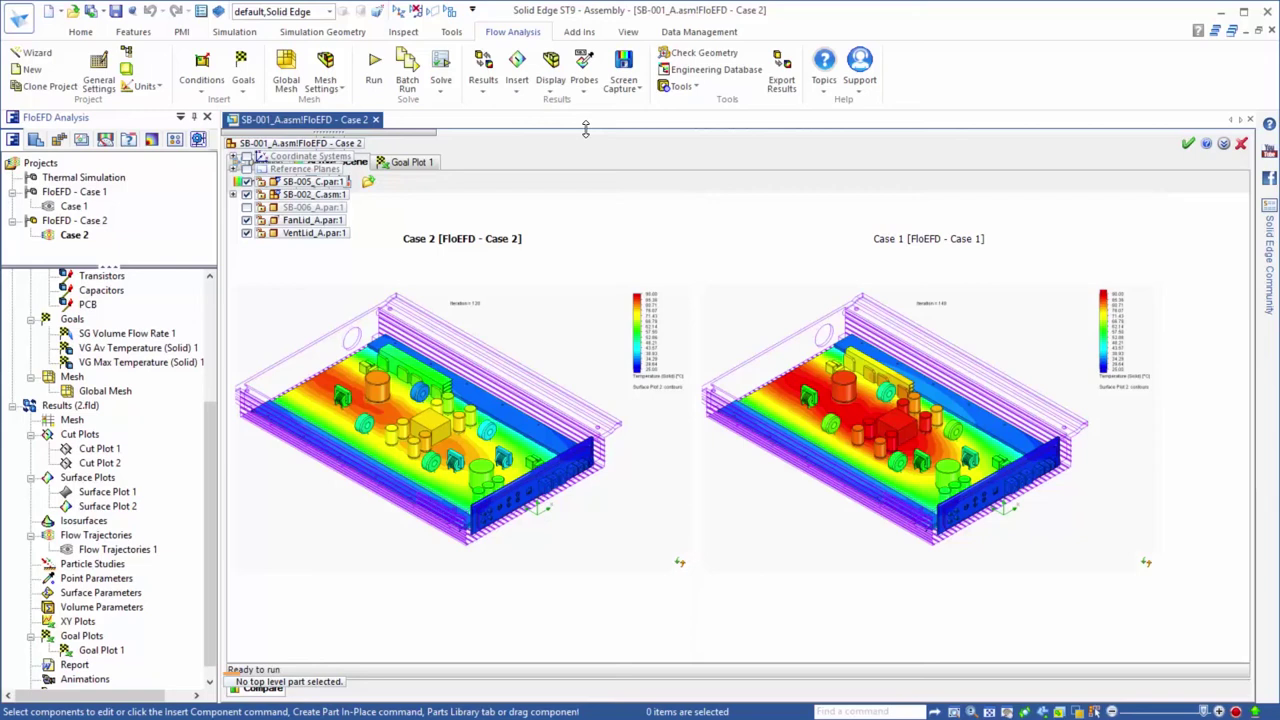
left_click_drag(586, 128, 562, 256)
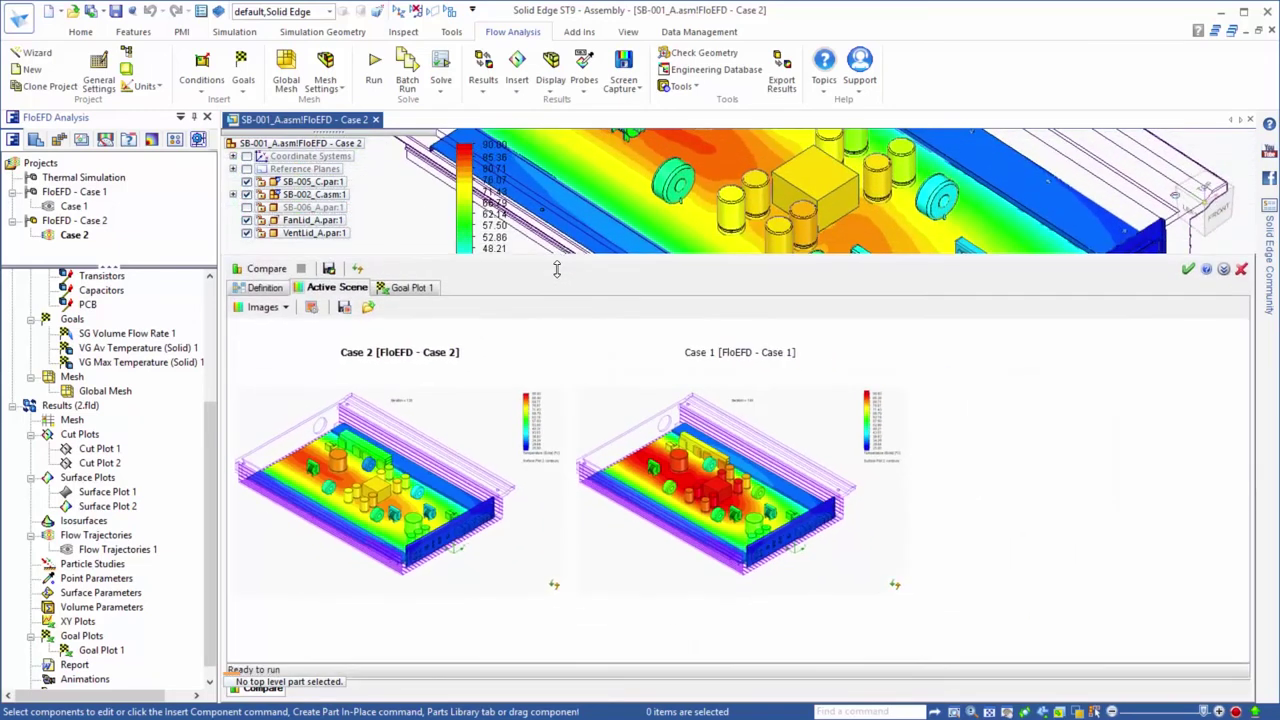
Show the Goal Plot 1 comparison: Case 2 peaks at 63.59 °C versus 81.05 °C for Case 1
left_click(410, 287)
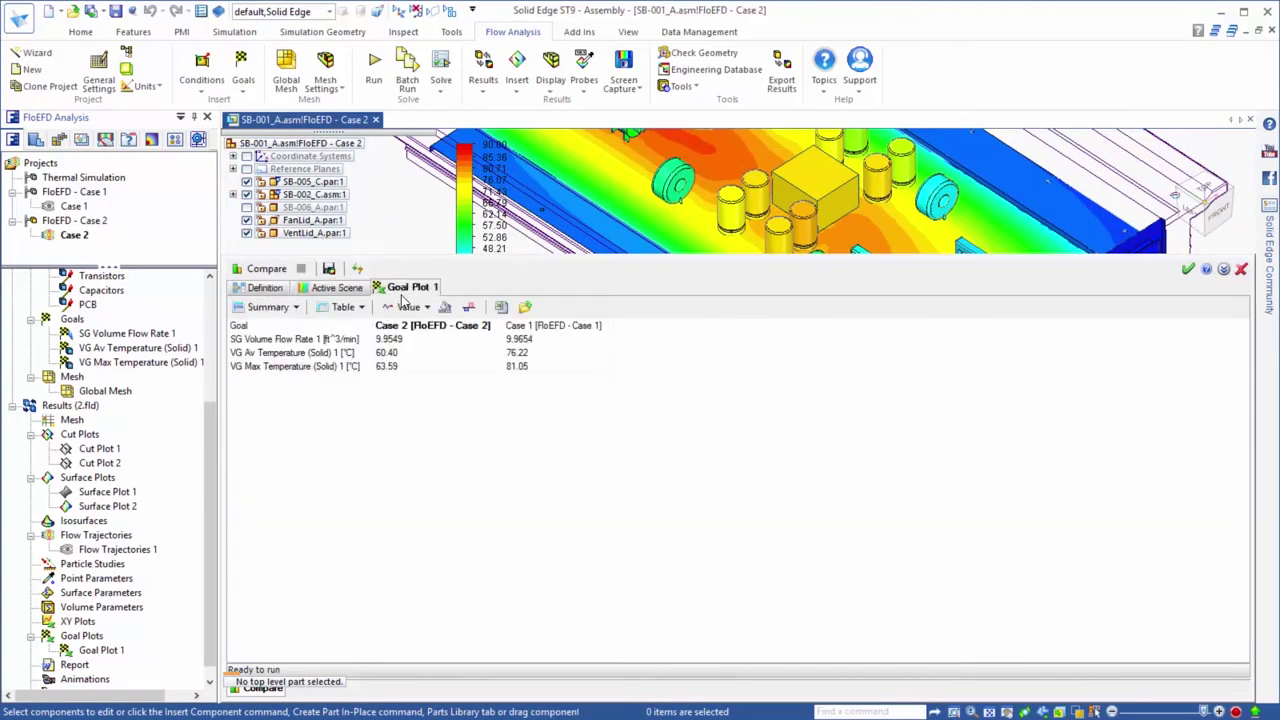